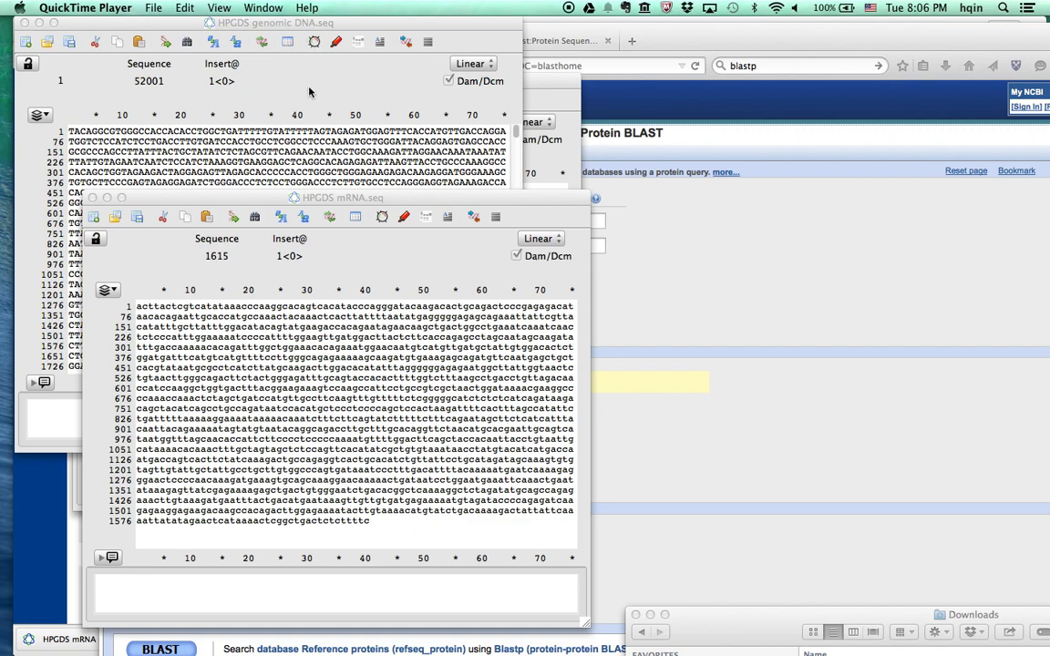
Switch to the ApE10_gene structure quiz in Chrome and read the question about the number of HPGDS exons.
left_click(753, 310)
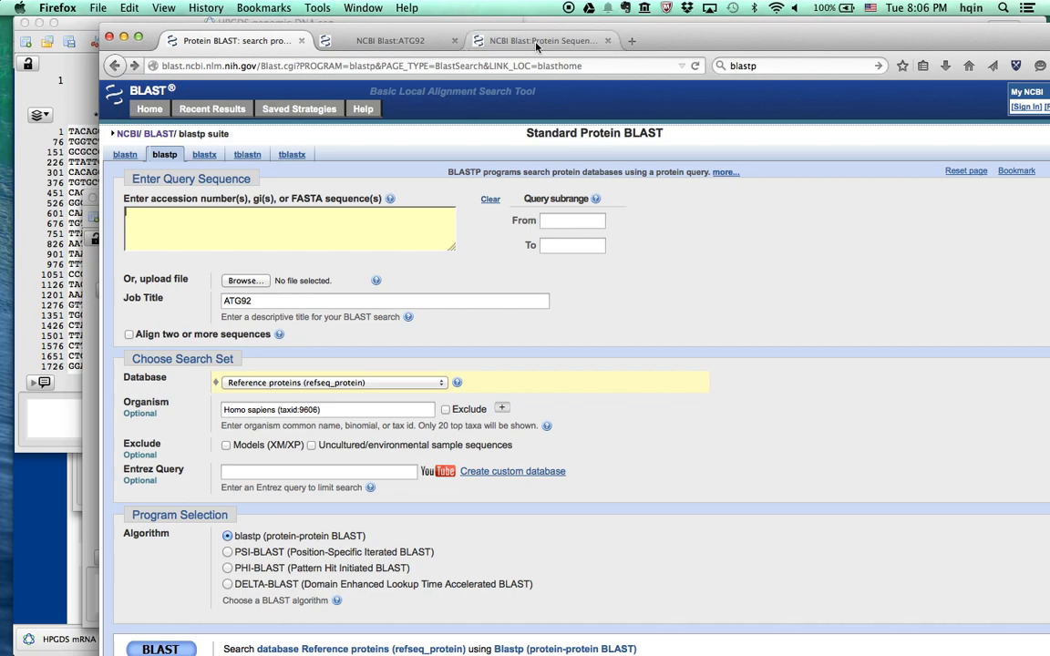
key("super+Tab")
key("super+Tab")
key("super+Tab")
key("super+Tab")
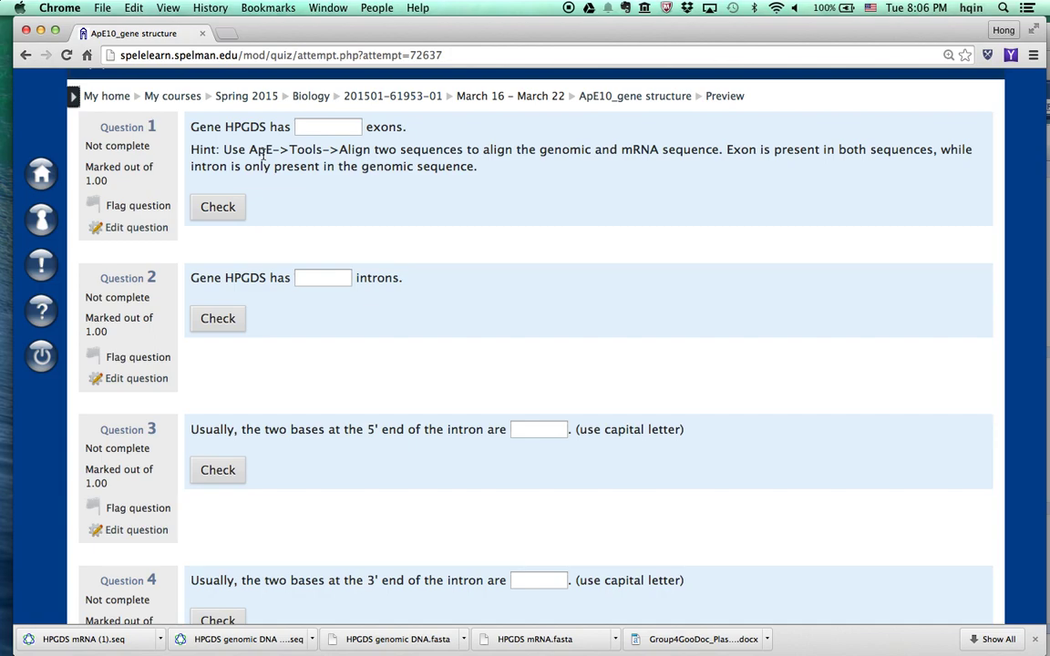
Switch to ApE and view the HPGDS genomic DNA and HPGDS mRNA sequence windows one after the other.
key("super+Tab")
key("super+Tab")
key("super+Tab")
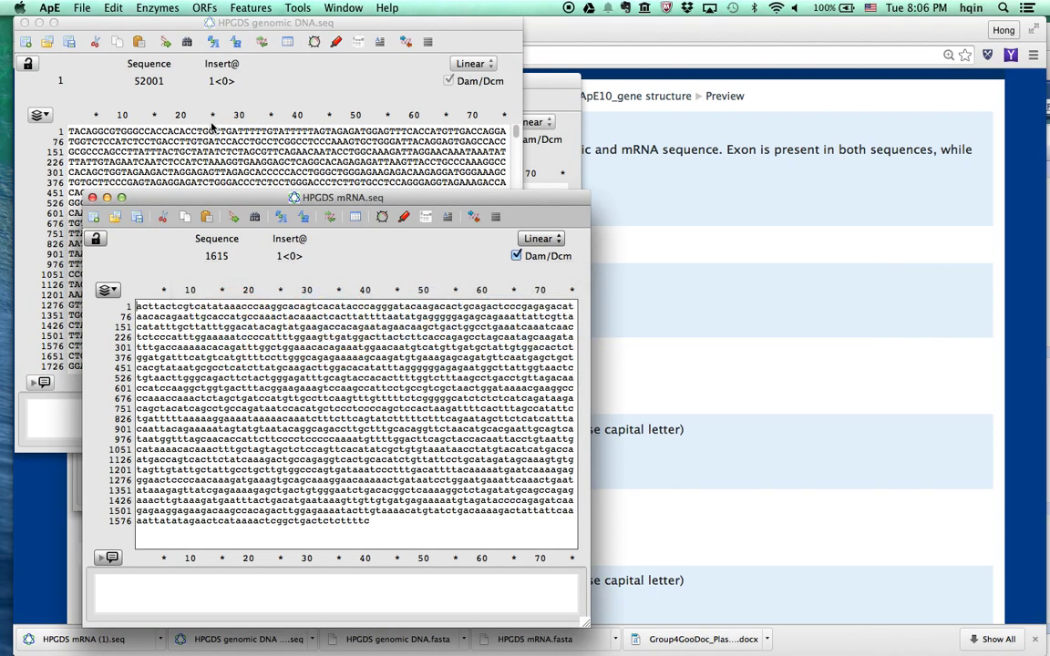
left_click(258, 87)
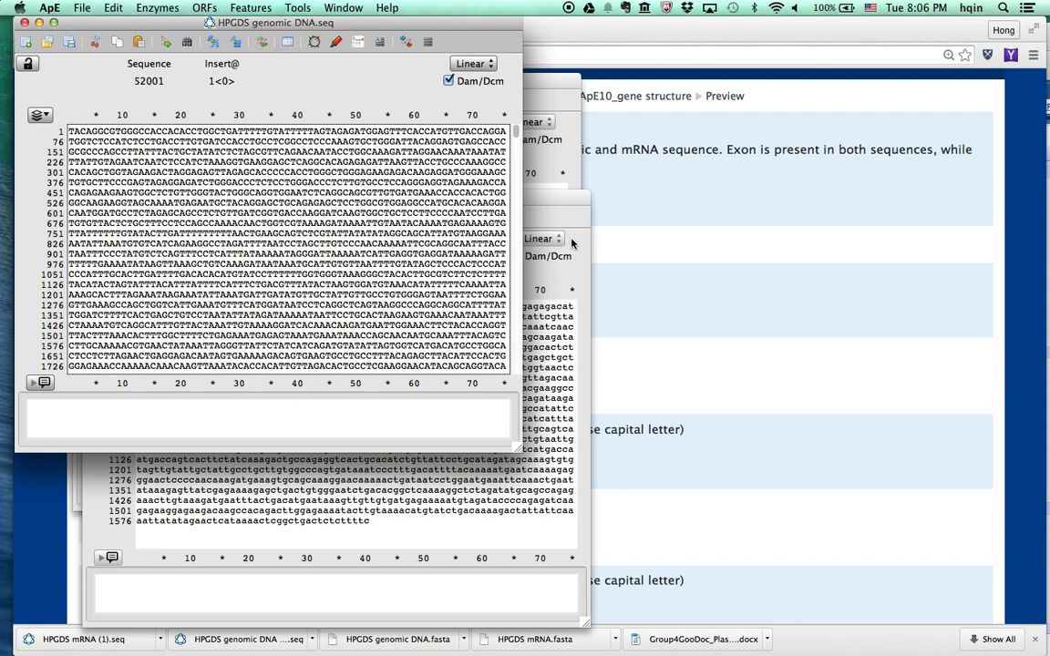
left_click(557, 216)
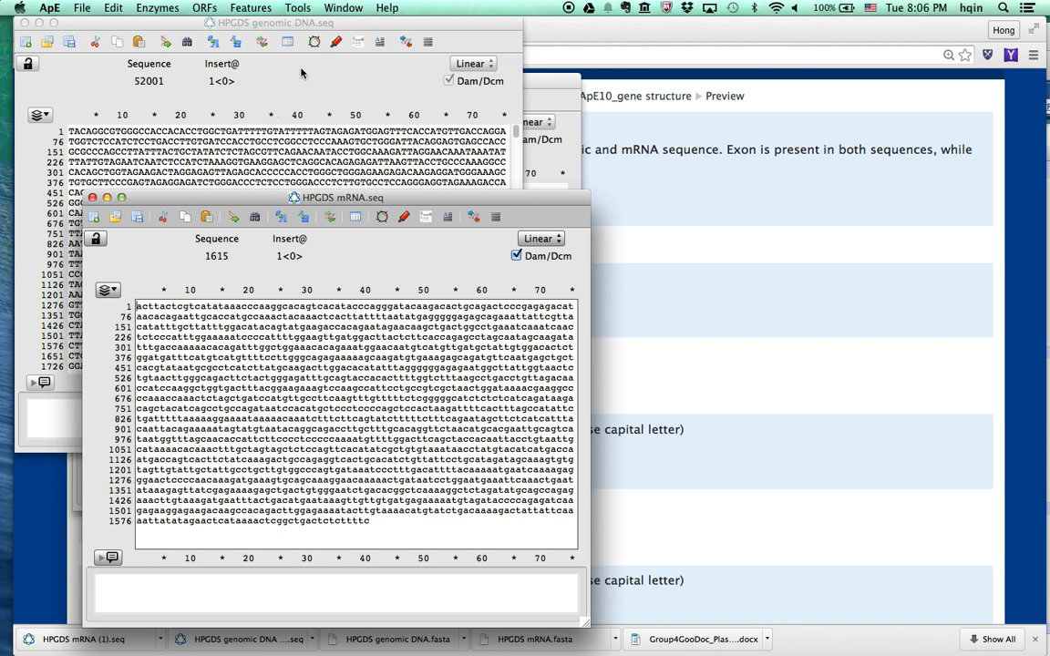
Set up a two-sequence alignment with HPGDS genomic DNA.seq as the first sequence and HPGDS mRNA.seq as the second.
left_click(295, 7)
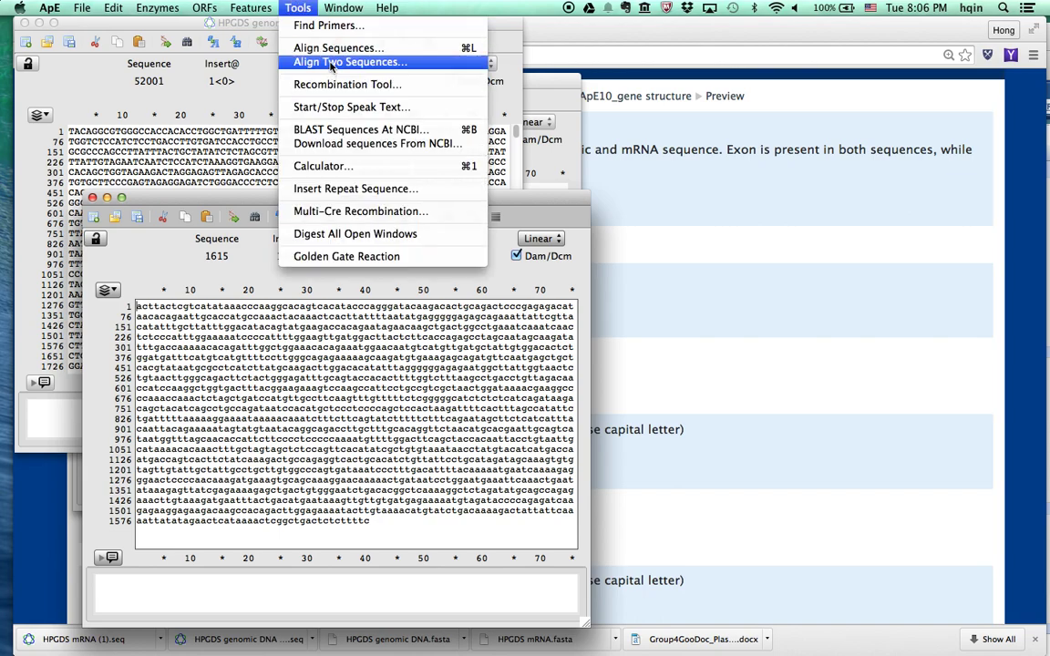
left_click(299, 61)
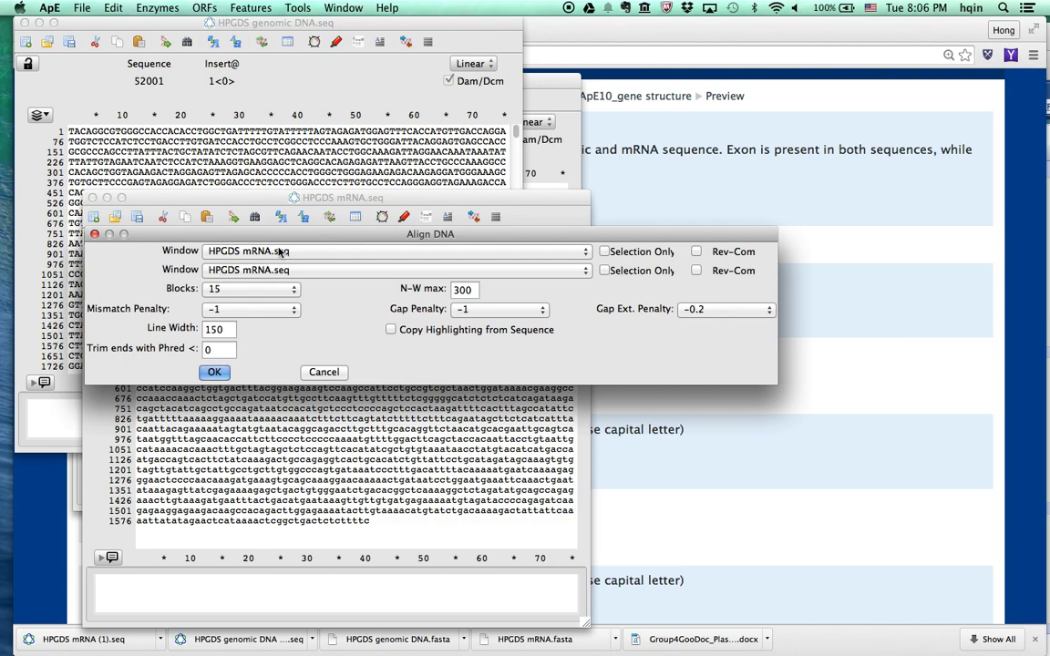
left_click(282, 251)
left_click(274, 282)
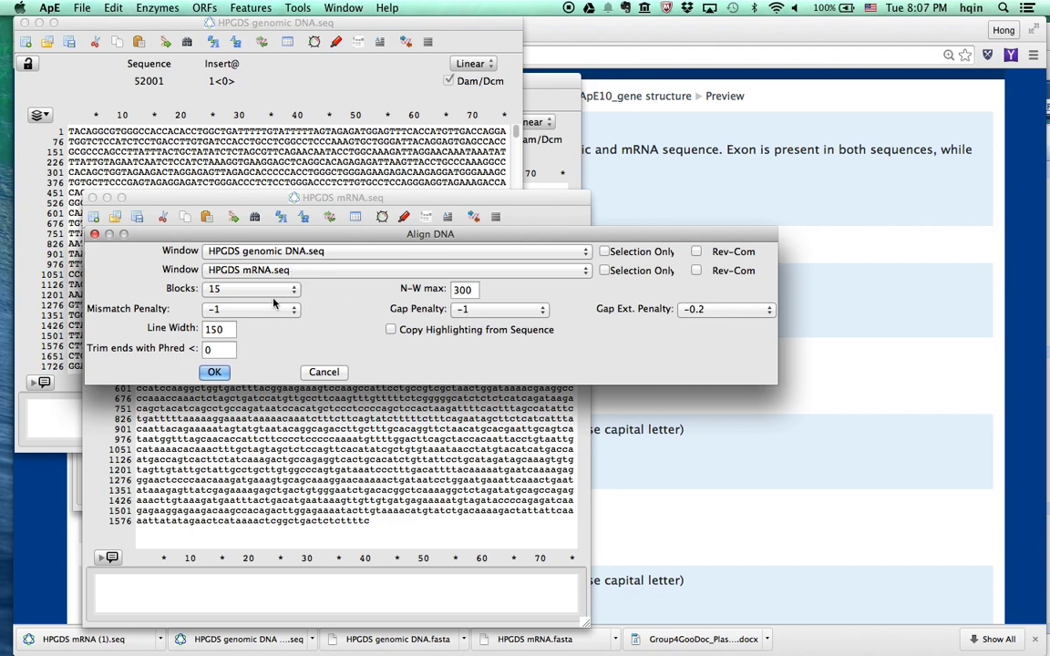
Set the alignment's line width to 100 and run the alignment.
left_click(226, 333)
key("BackSpace")
key("BackSpace")
type("00")
left_click(213, 371)
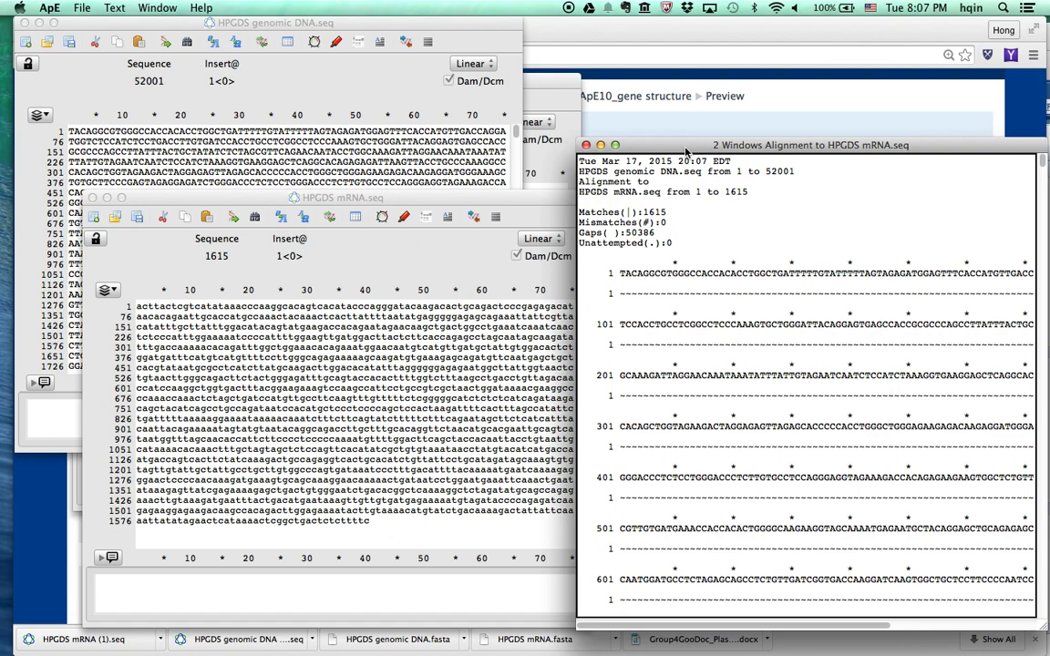
Move the alignment window over the sequence windows and highlight the match and gap counts in its header.
left_click_drag(687, 151, 242, 65)
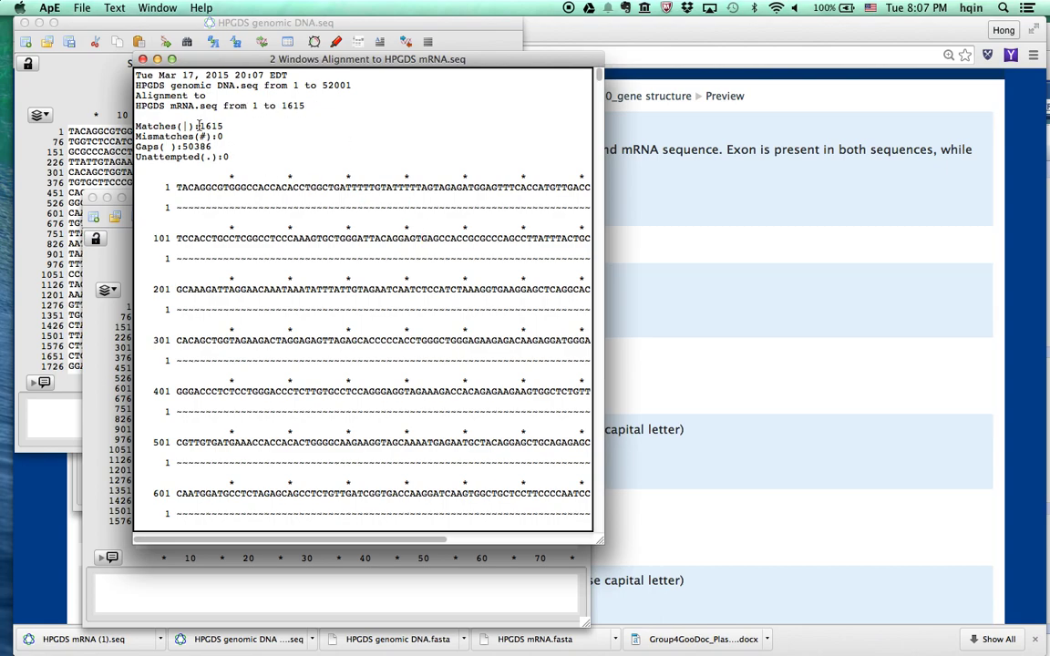
left_click_drag(199, 126, 222, 125)
left_click(182, 145)
left_click_drag(182, 146, 221, 145)
left_click(546, 463)
Enlarge the alignment window to show full 100-base lines and locate the first region where the mRNA matches the genomic DNA.
left_click_drag(599, 539, 982, 621)
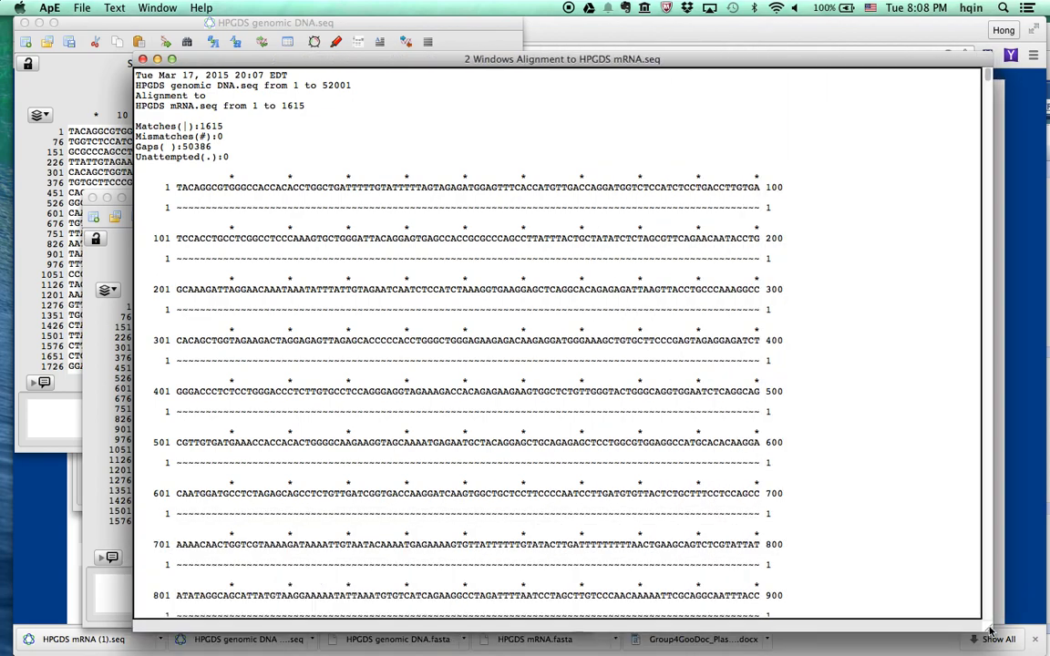
scroll(679, 294, "down", 1)
scroll(679, 294, "down", 20)
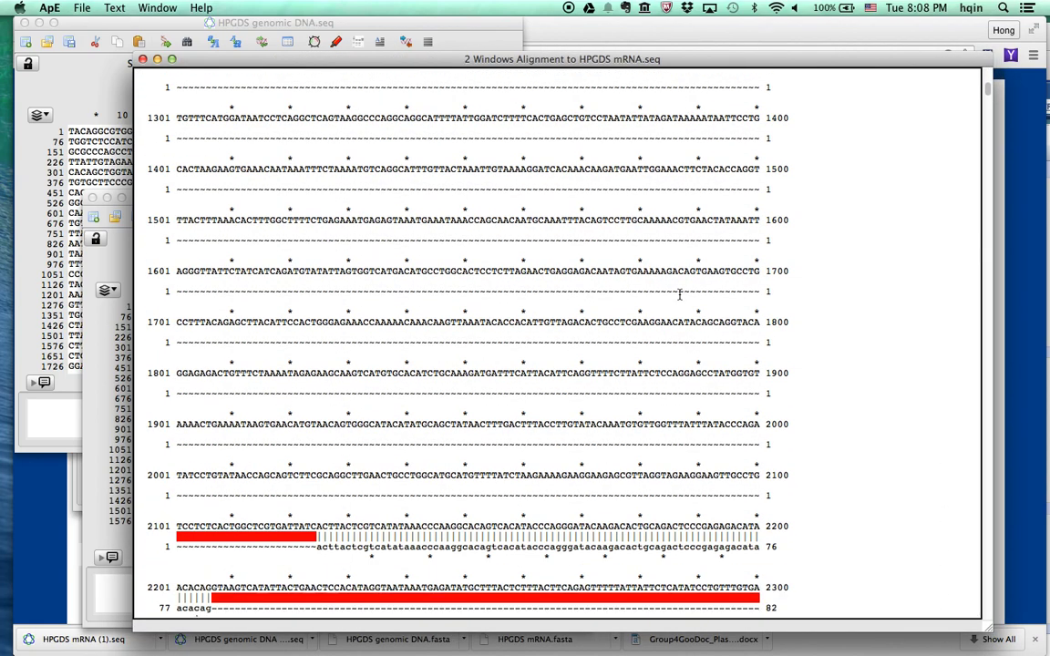
scroll(679, 293, "down", 2)
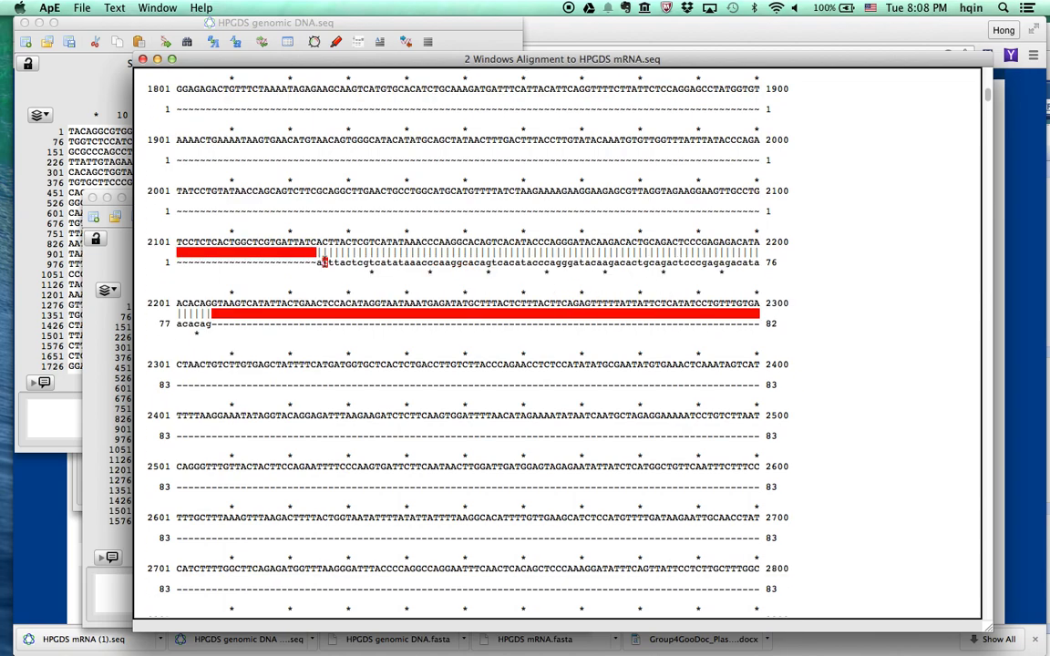
scroll(292, 236, "up", 20)
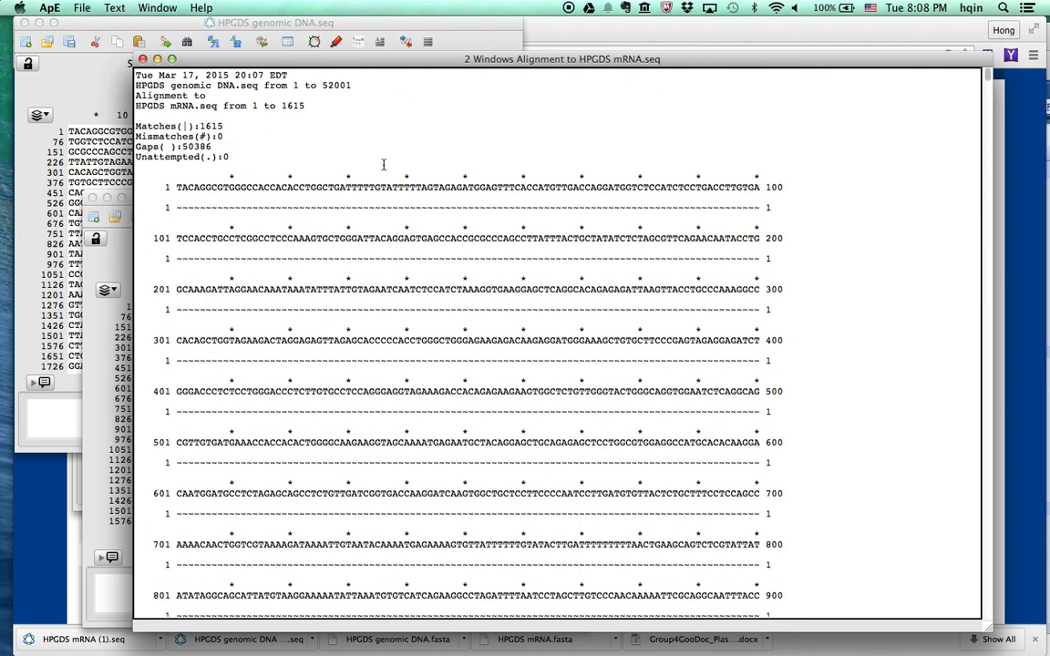
scroll(399, 491, "down", 17)
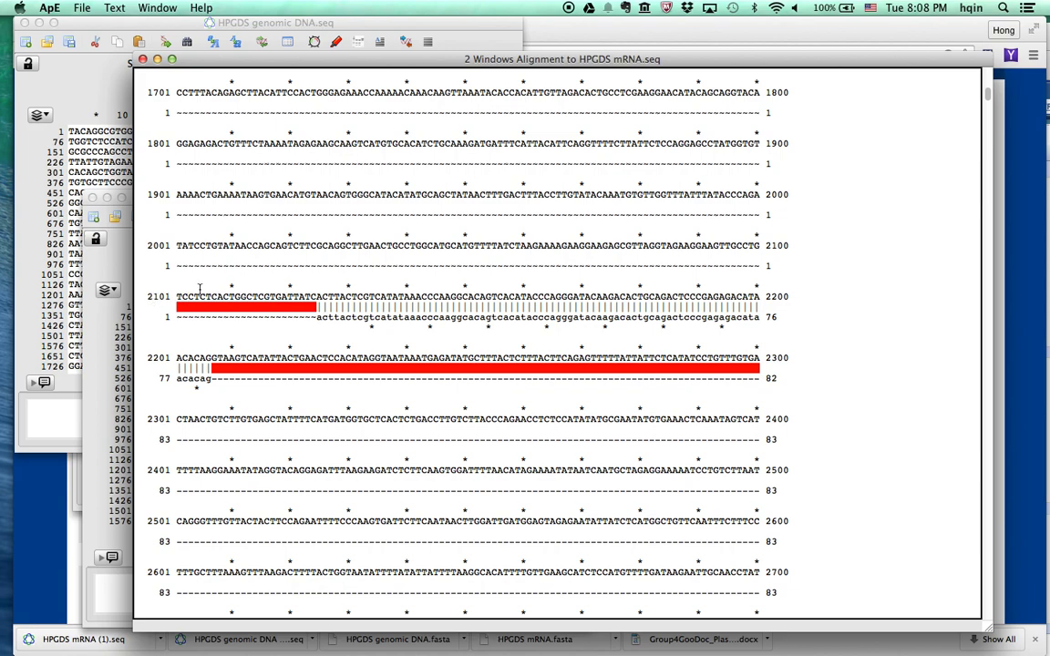
Examine where the first exon starts and ends in the alignment, marking its first and last mRNA bases.
left_click(318, 317)
left_click(214, 380)
left_click(209, 380)
left_click(313, 316)
left_click(214, 420)
left_click(318, 317)
Scan the rest of the alignment for the remaining matched exon blocks, through to the end of the mRNA.
scroll(412, 326, "down", 20)
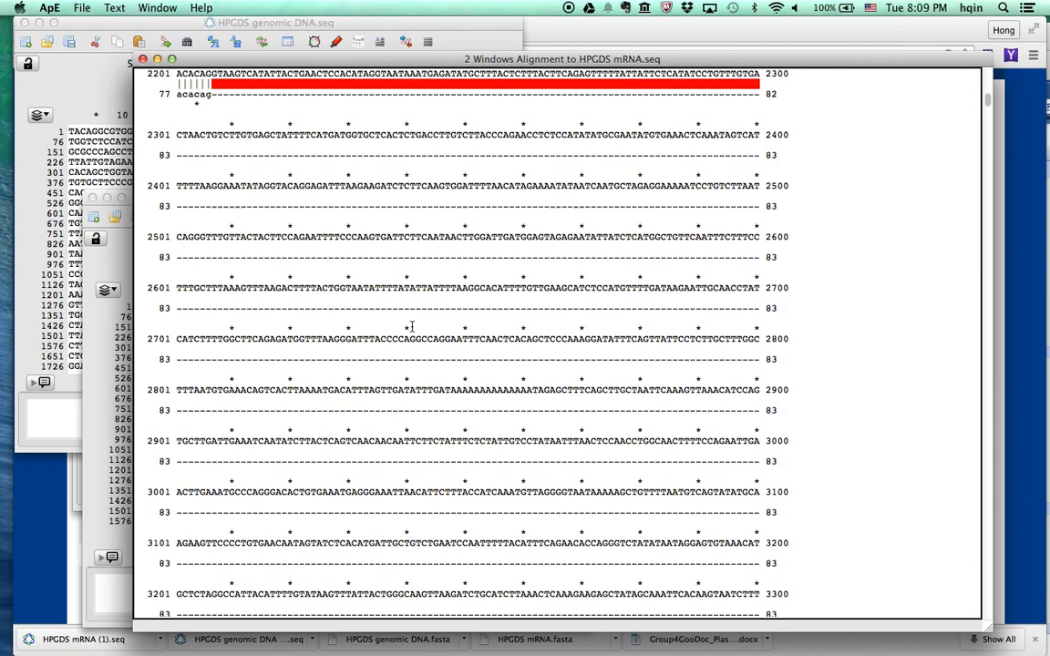
scroll(412, 327, "down", 20)
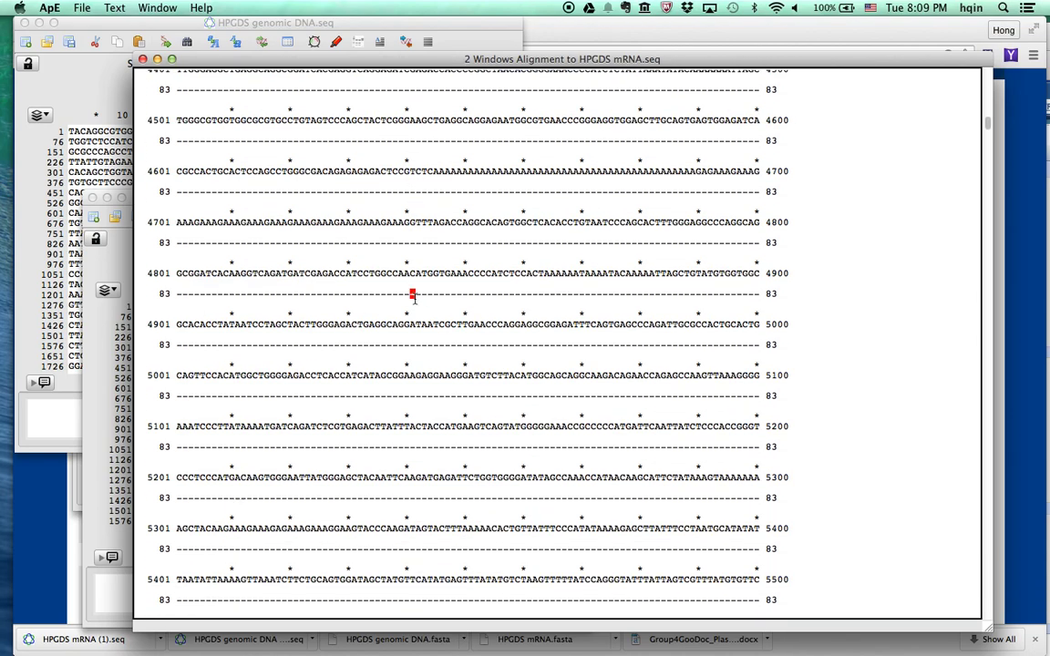
scroll(417, 277, "down", 20)
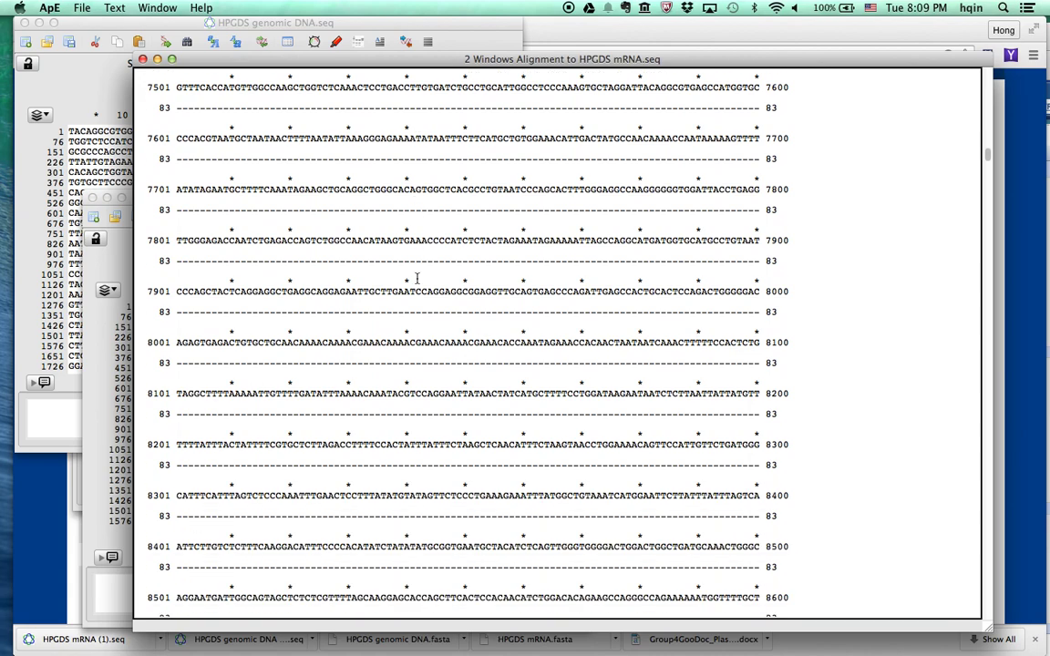
scroll(420, 261, "down", 13)
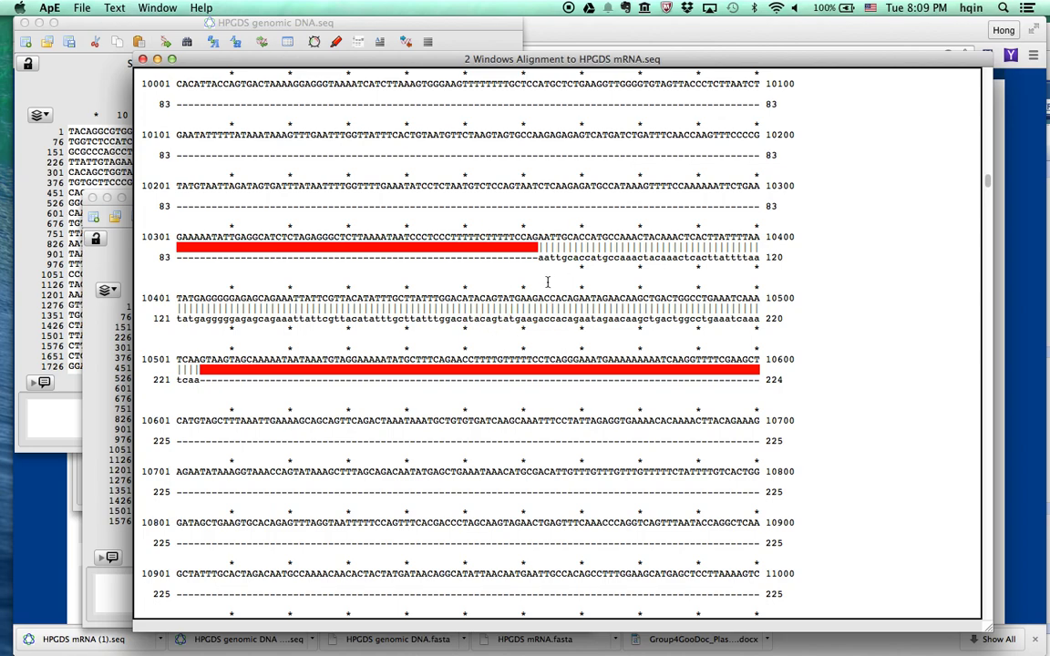
scroll(545, 311, "down", 20)
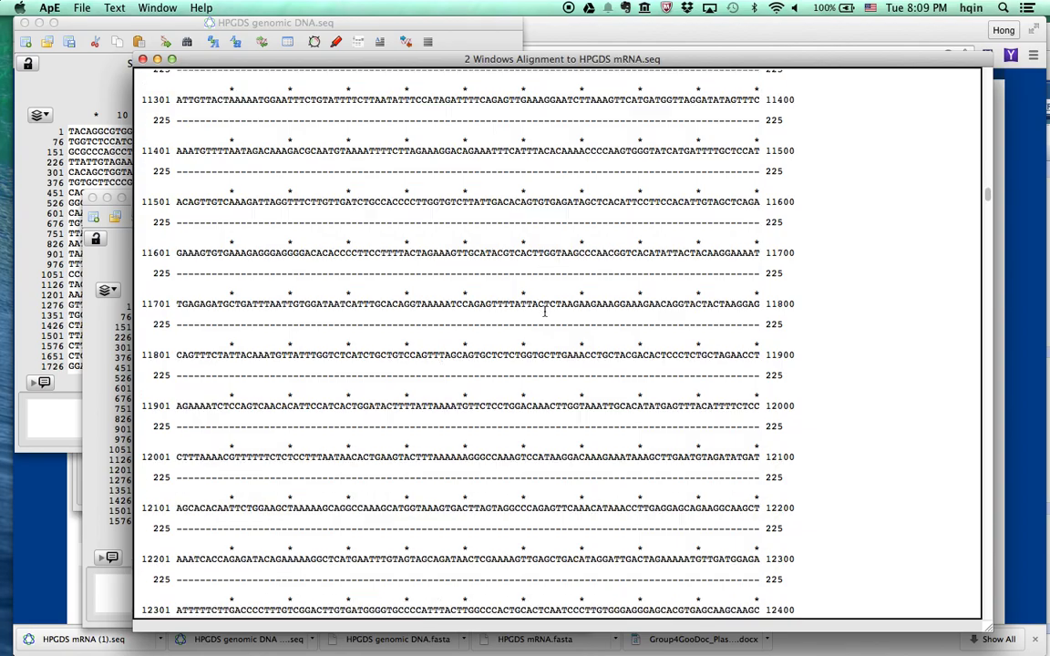
scroll(545, 311, "down", 10)
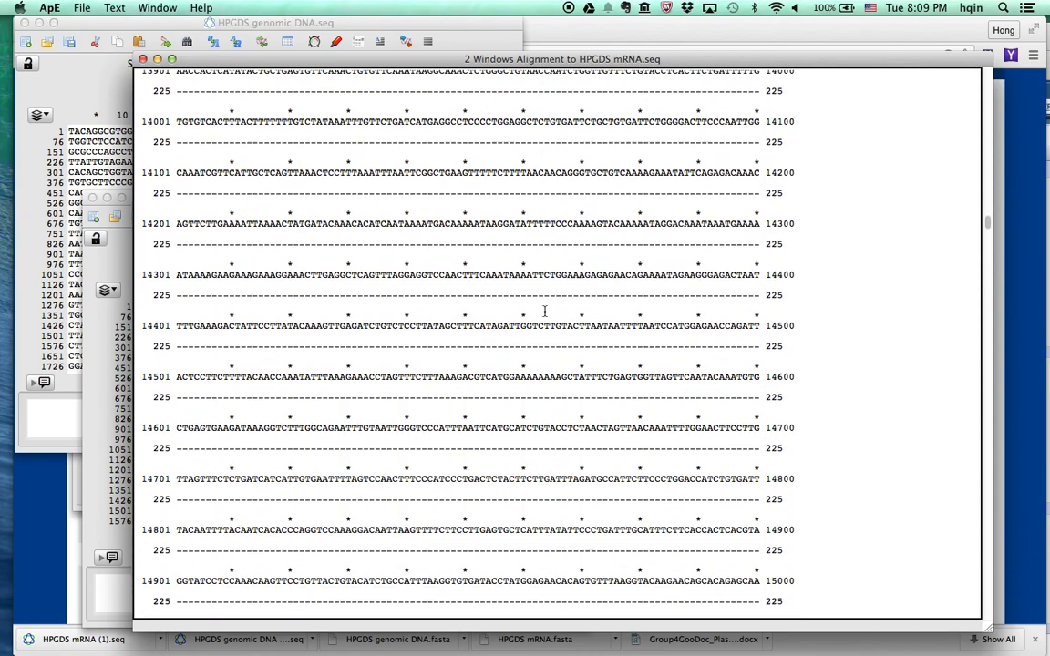
scroll(545, 310, "down", 20)
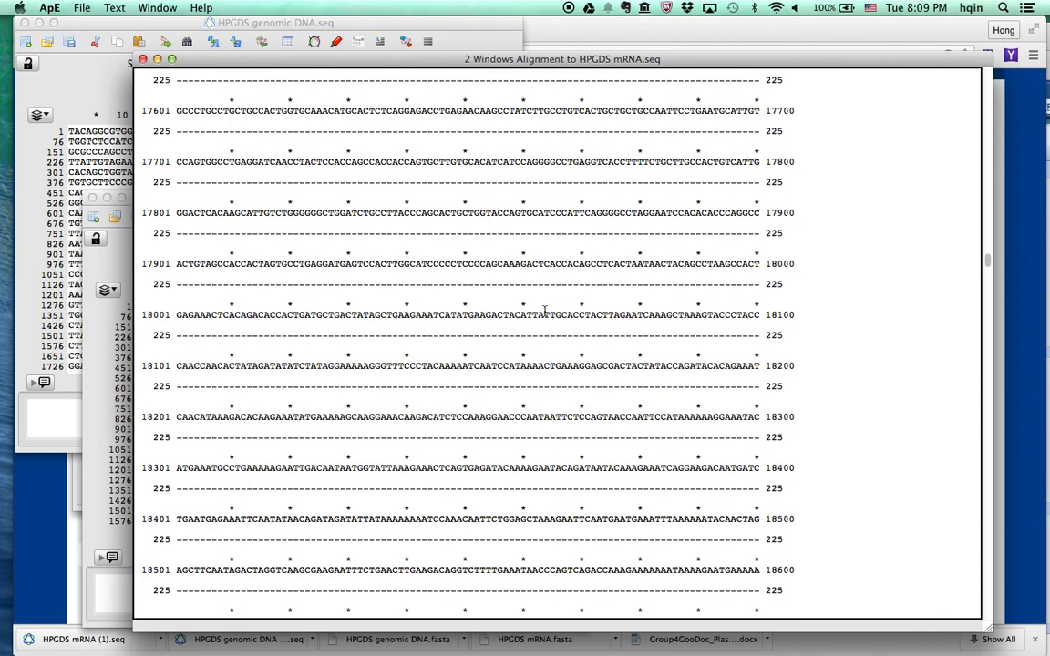
scroll(545, 311, "down", 20)
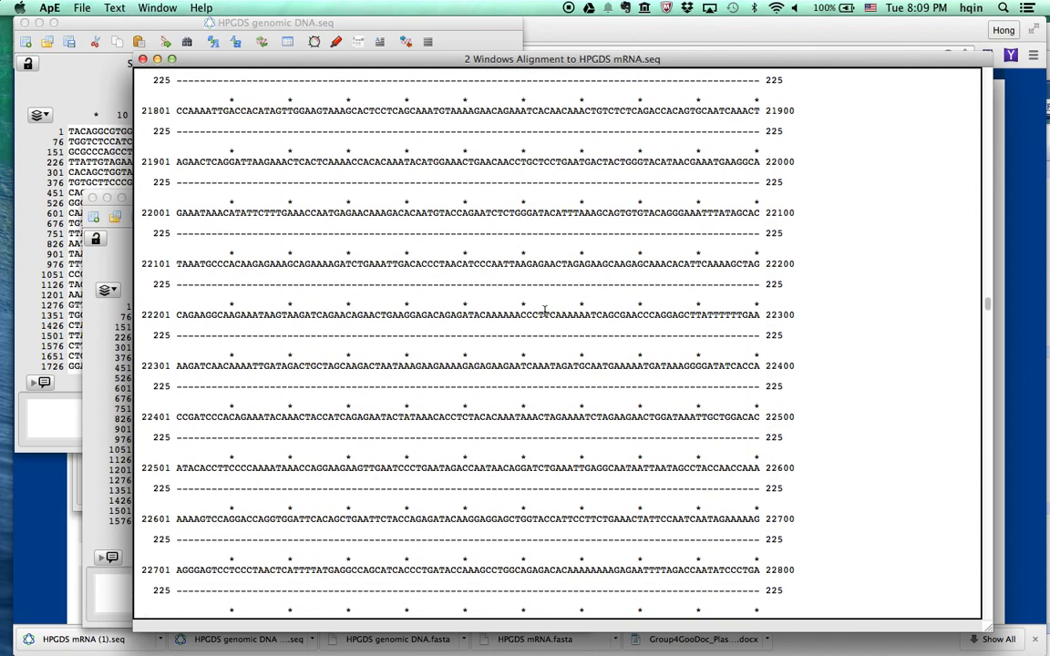
scroll(544, 311, "down", 20)
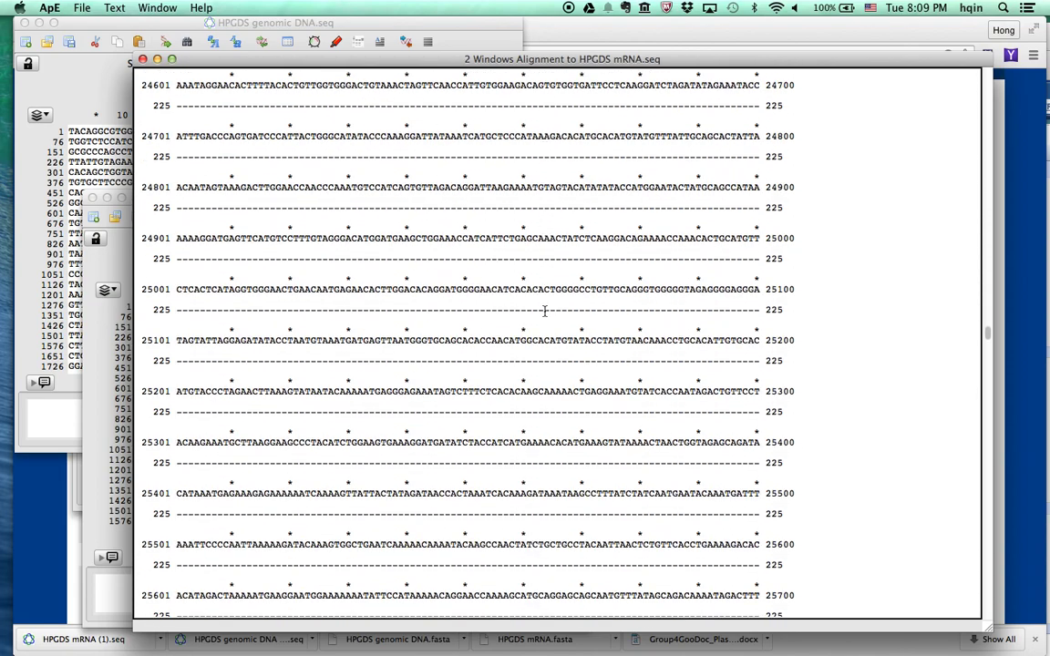
scroll(545, 310, "down", 20)
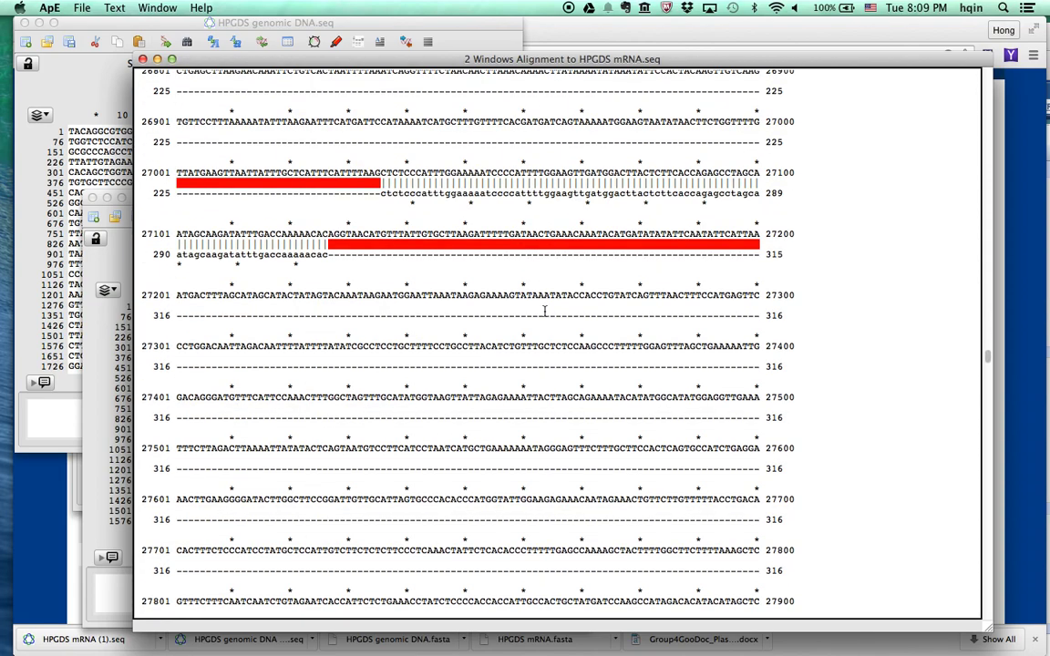
scroll(545, 310, "down", 20)
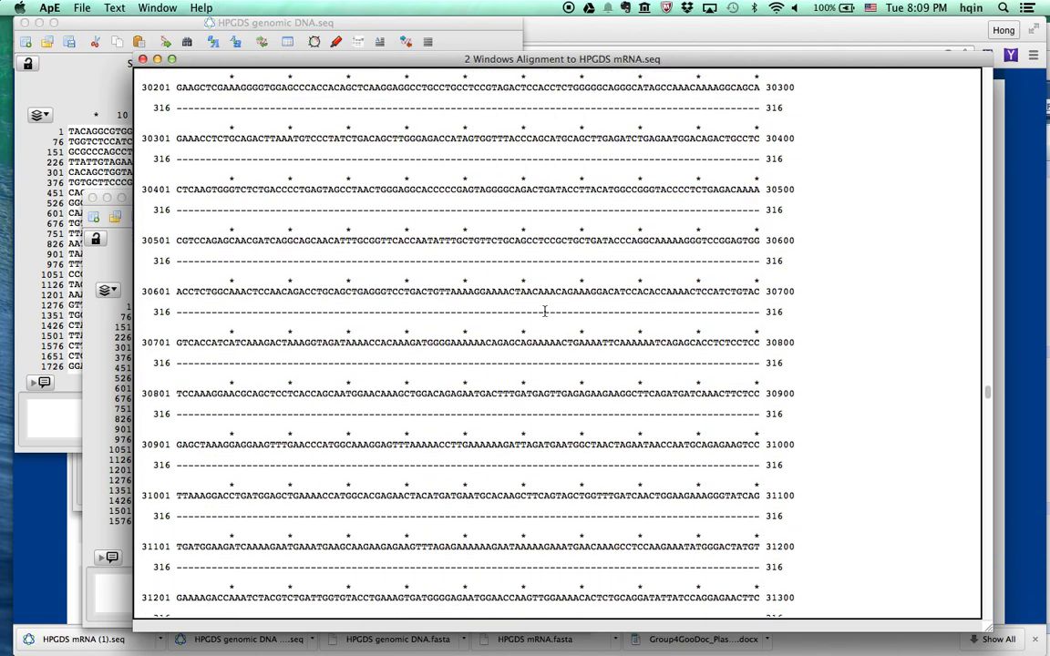
scroll(545, 311, "down", 20)
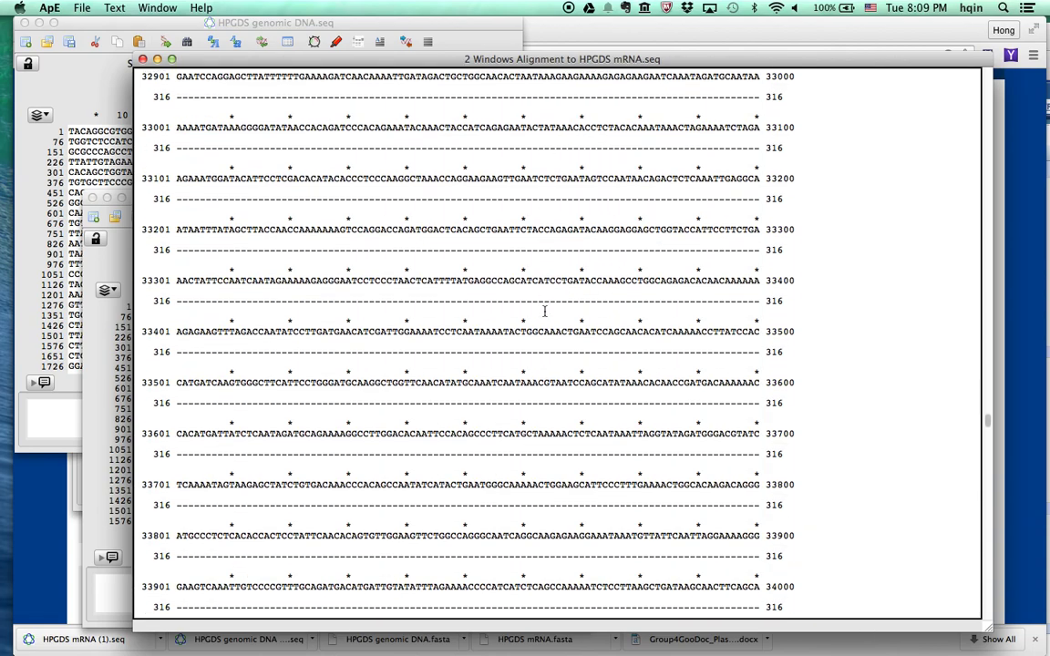
scroll(545, 311, "down", 20)
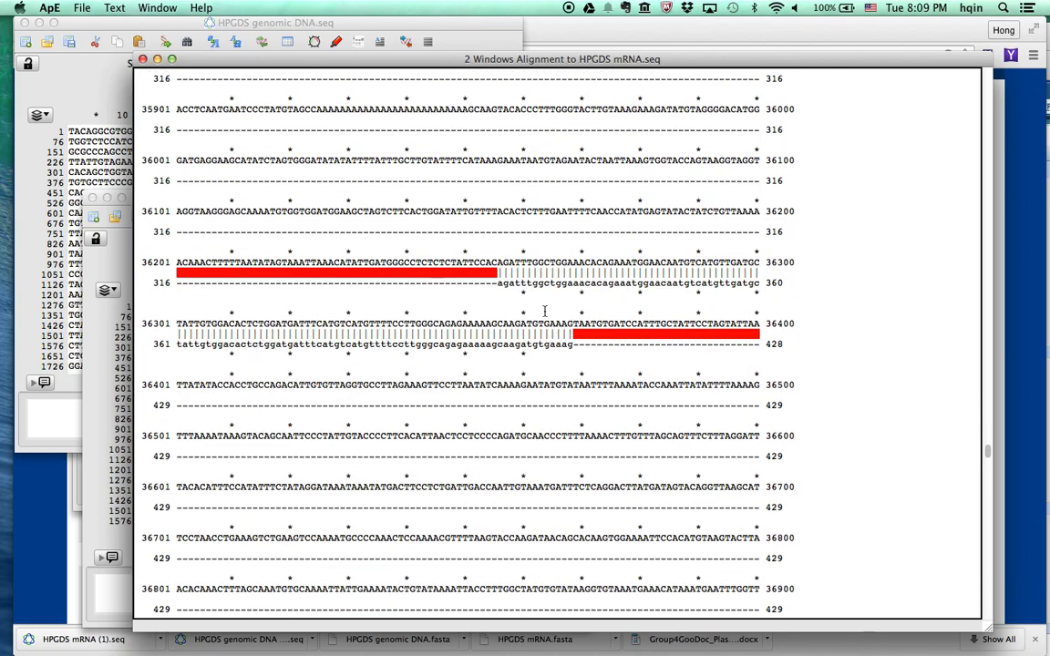
scroll(545, 311, "down", 7)
scroll(545, 310, "down", 20)
scroll(545, 311, "down", 18)
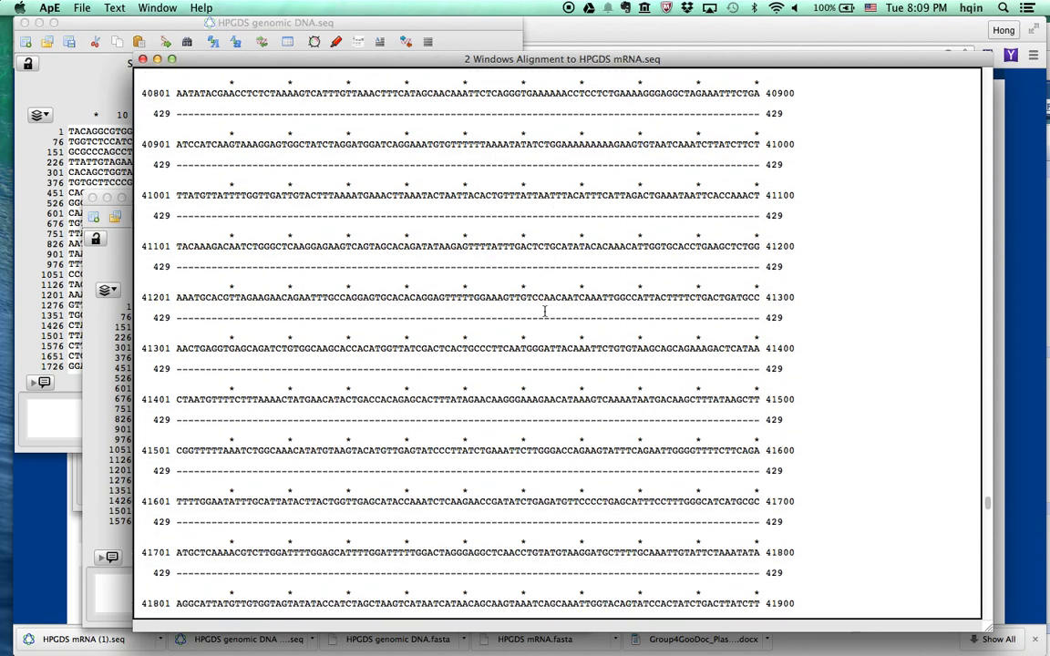
scroll(545, 311, "down", 20)
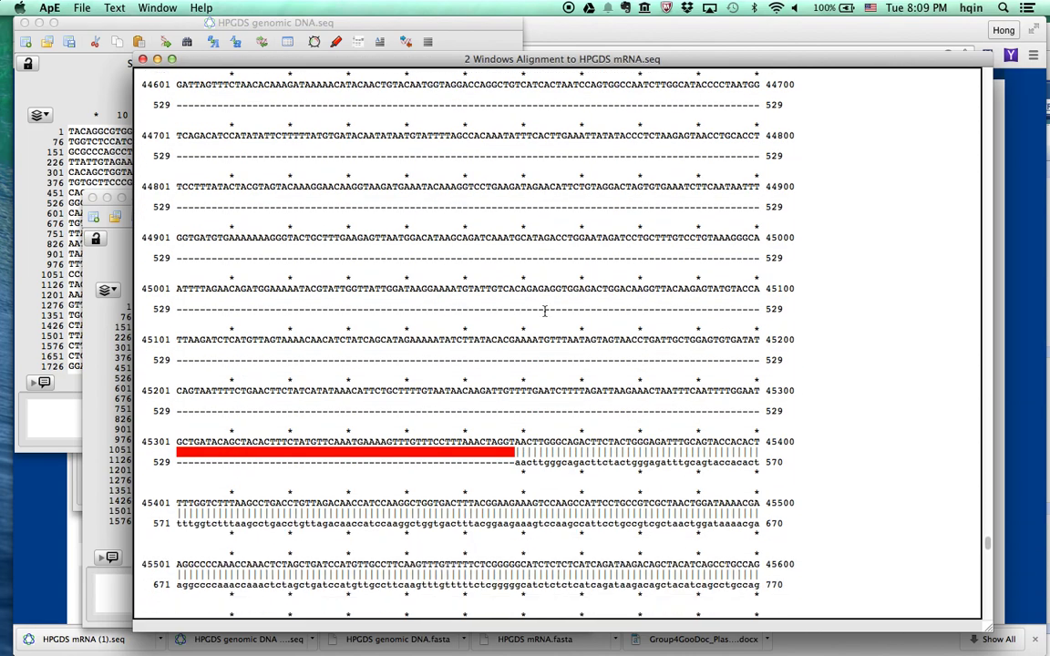
scroll(545, 311, "down", 15)
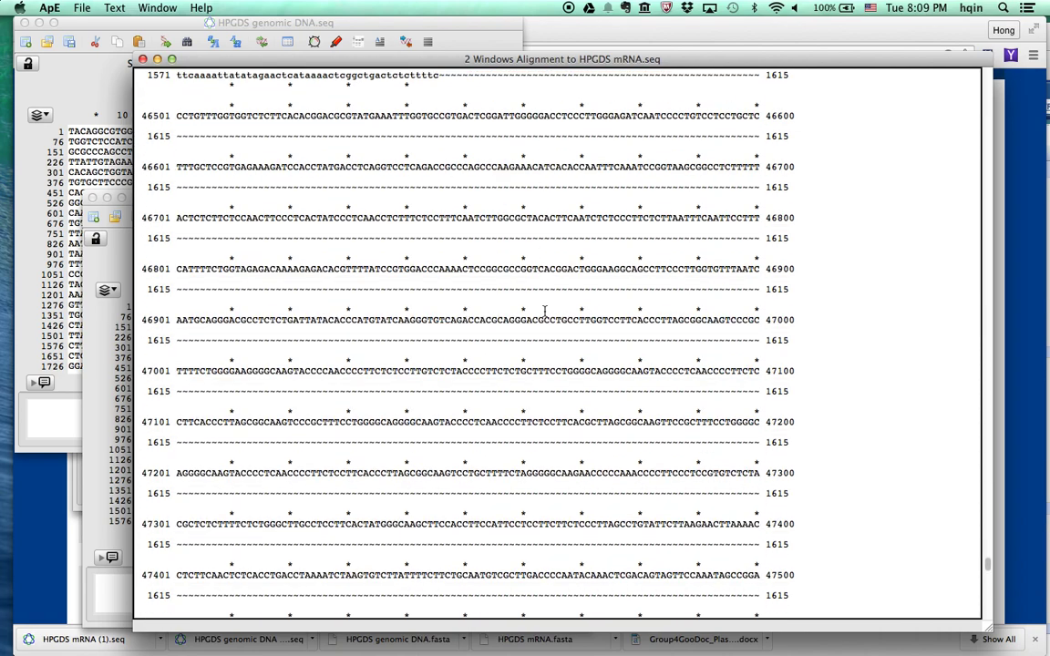
Go back over the last exon block, checking its end and the intron that precedes it.
scroll(545, 310, "up", 4)
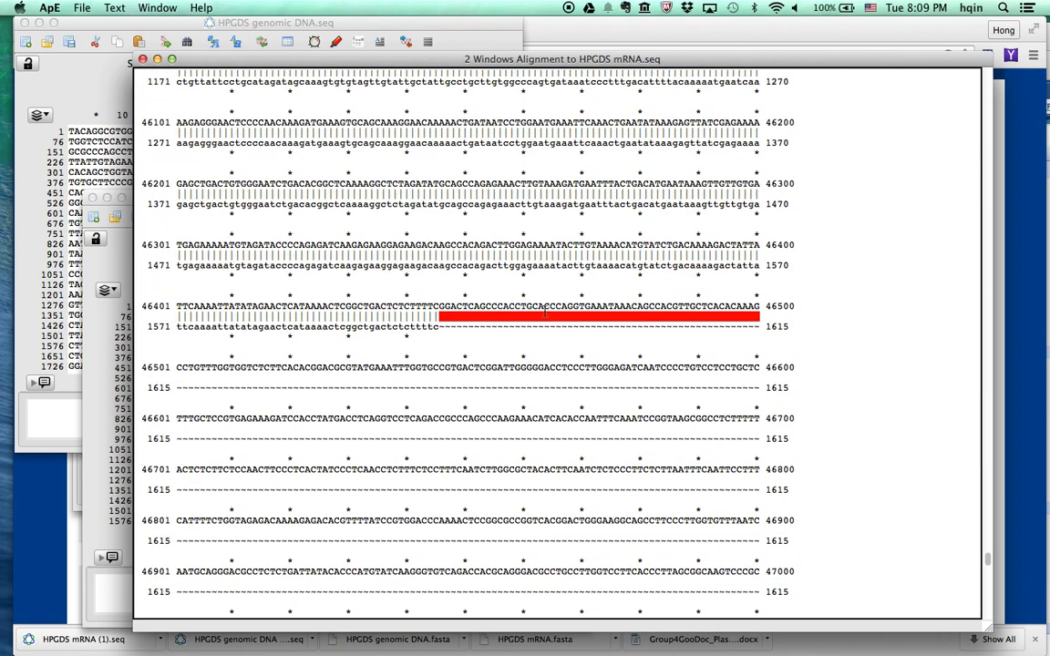
scroll(545, 310, "up", 20)
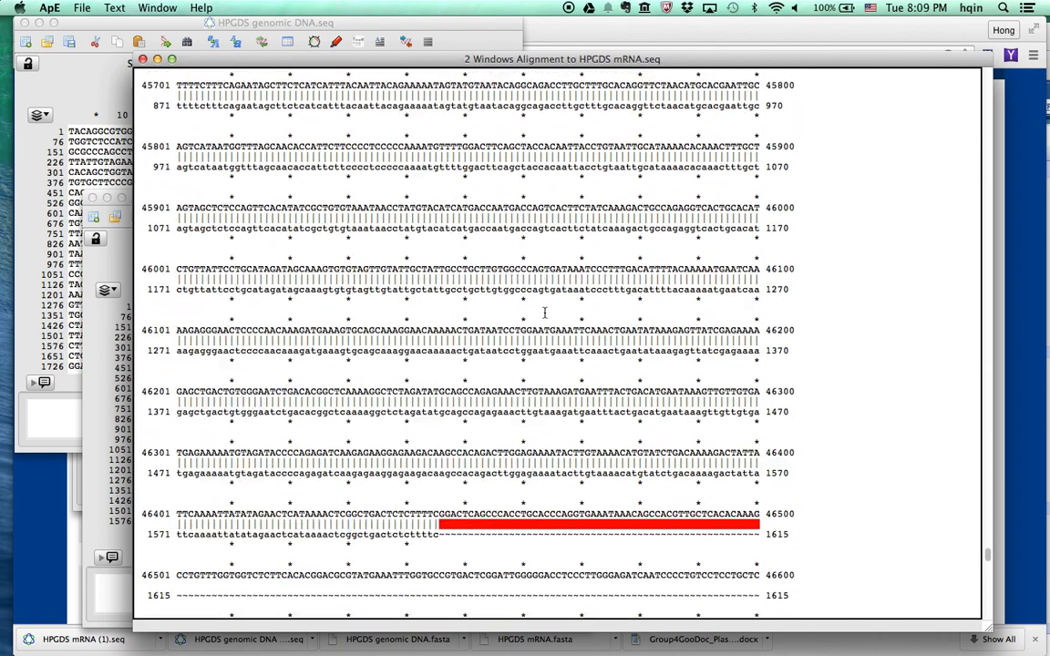
scroll(545, 310, "up", 3)
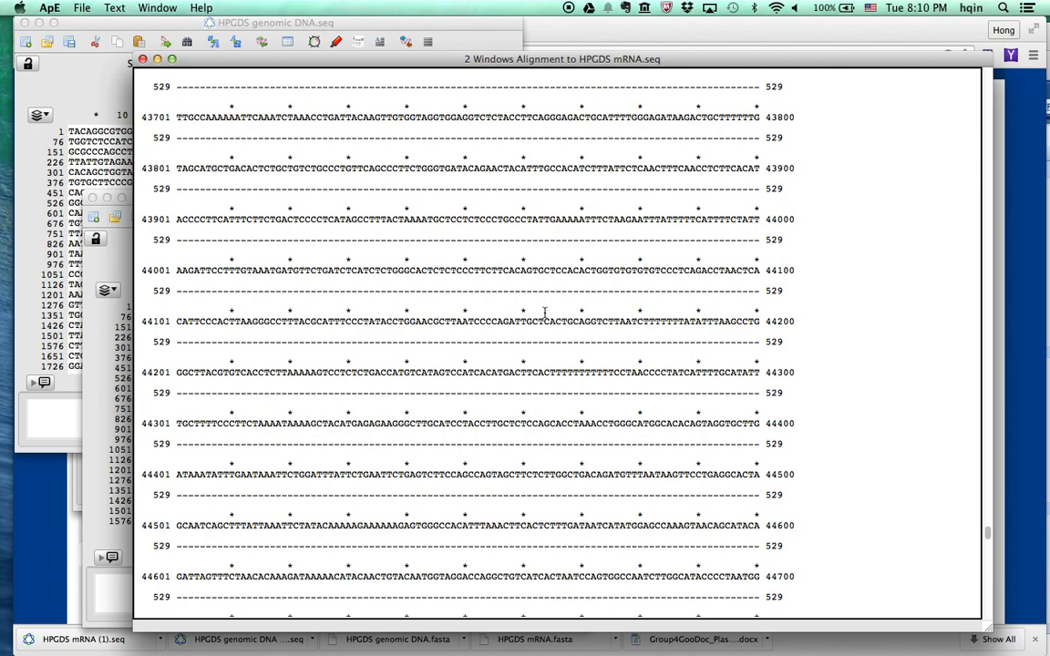
Switch back to the gene structure quiz in Chrome.
left_click(307, 117)
key("super+Tab")
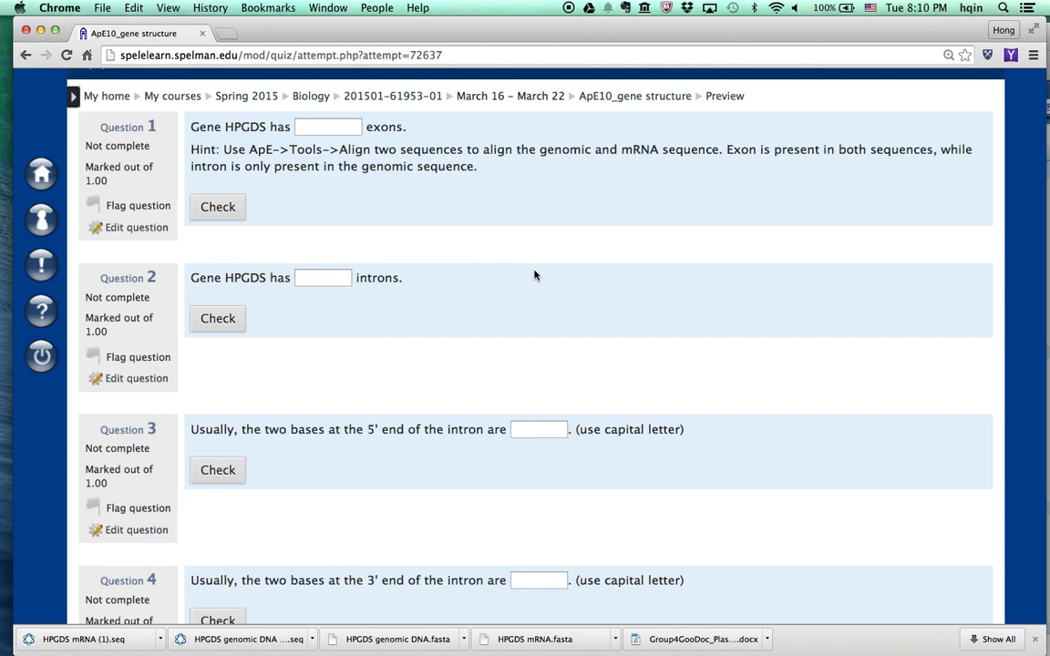
Read through quiz questions 2 to 5, down to the hints for locating the actual ATG in the mRNA.
key("super+Tab")
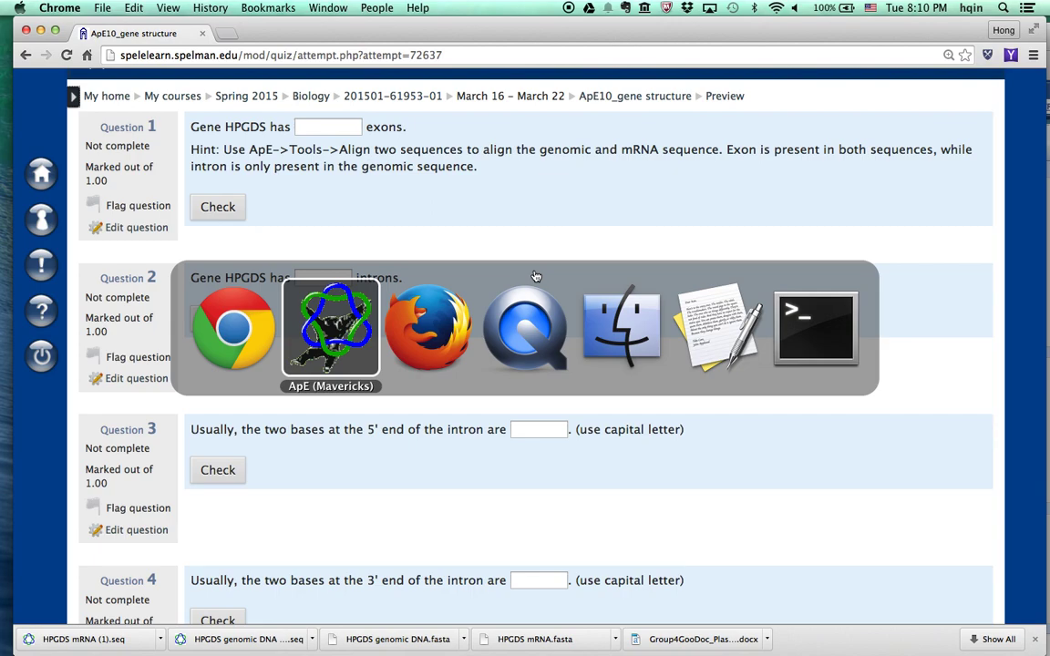
key("super+Tab")
scroll(488, 308, "down", 5)
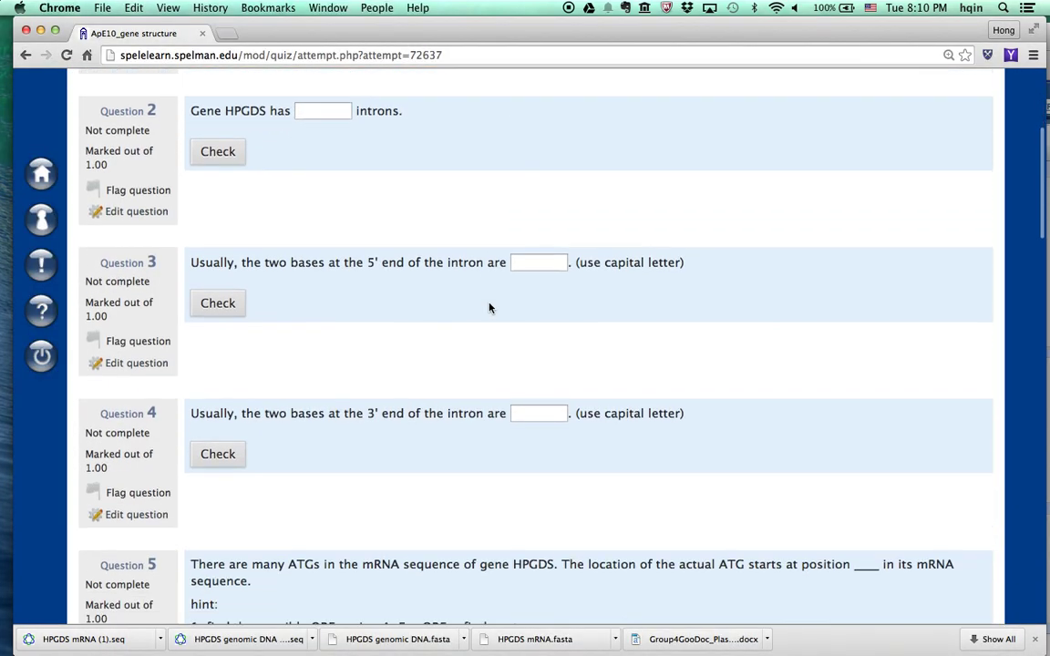
scroll(489, 269, "up", 2)
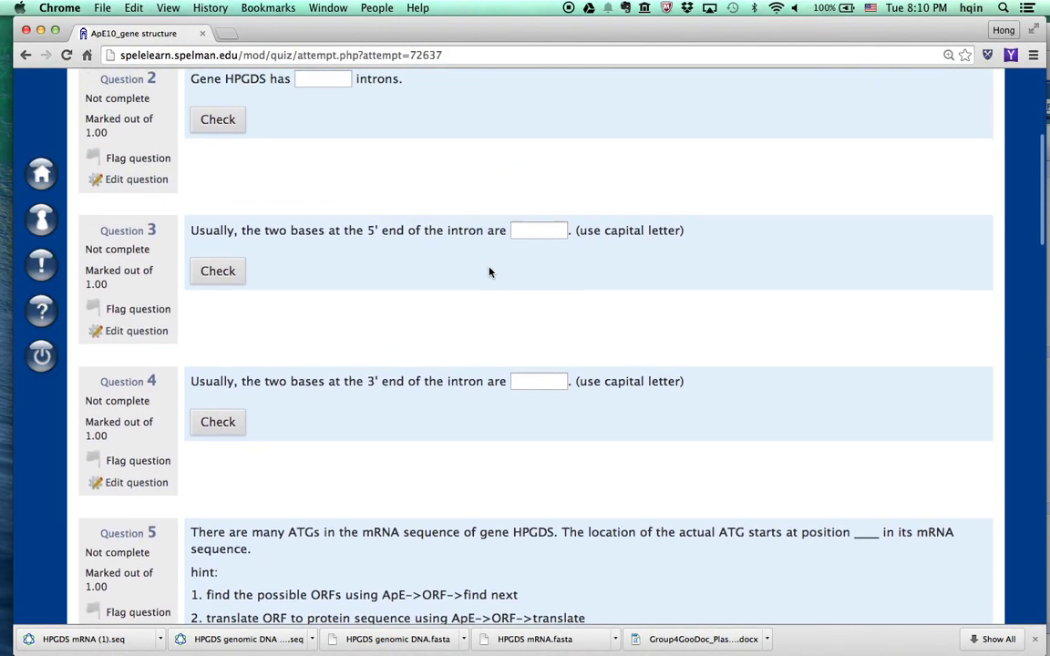
scroll(487, 262, "down", 5)
scroll(487, 262, "up", 2)
scroll(488, 263, "up", 3)
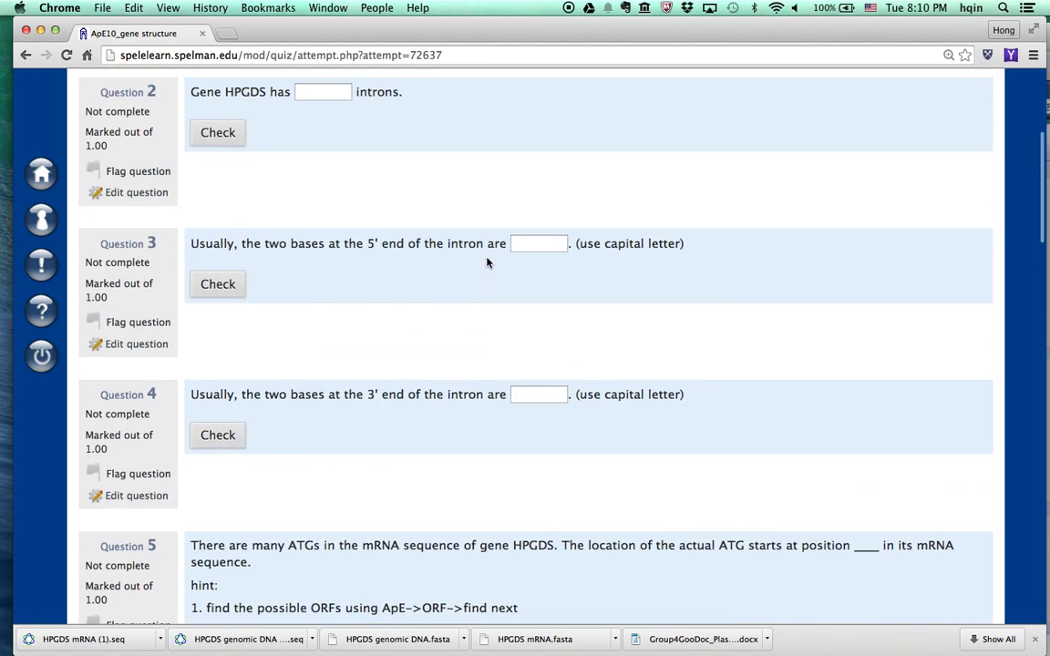
scroll(524, 361, "down", 2)
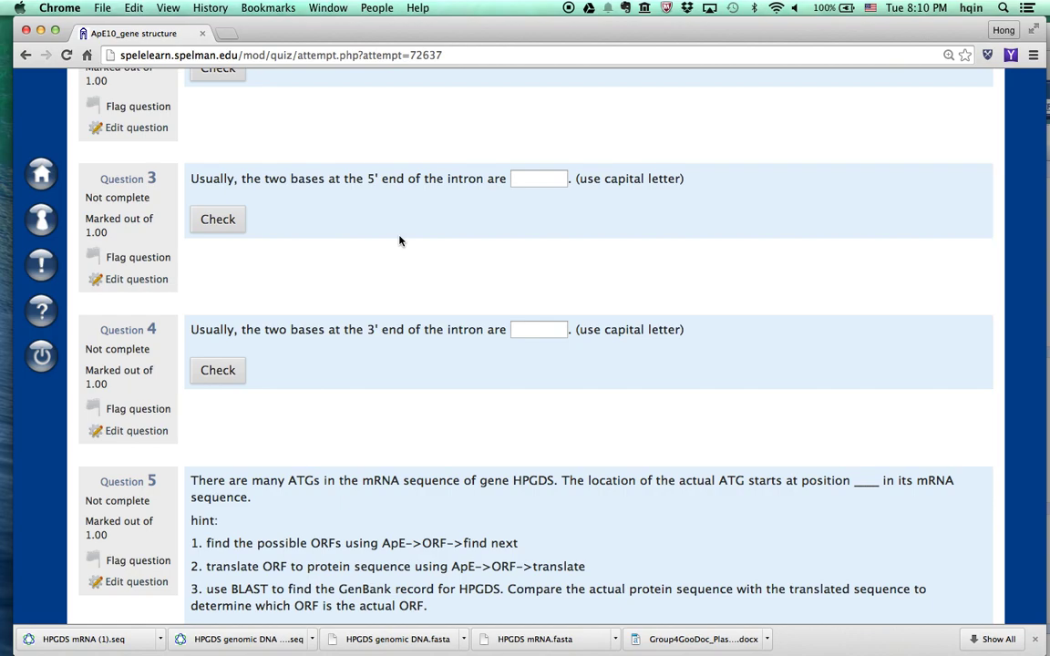
scroll(399, 240, "up", 1)
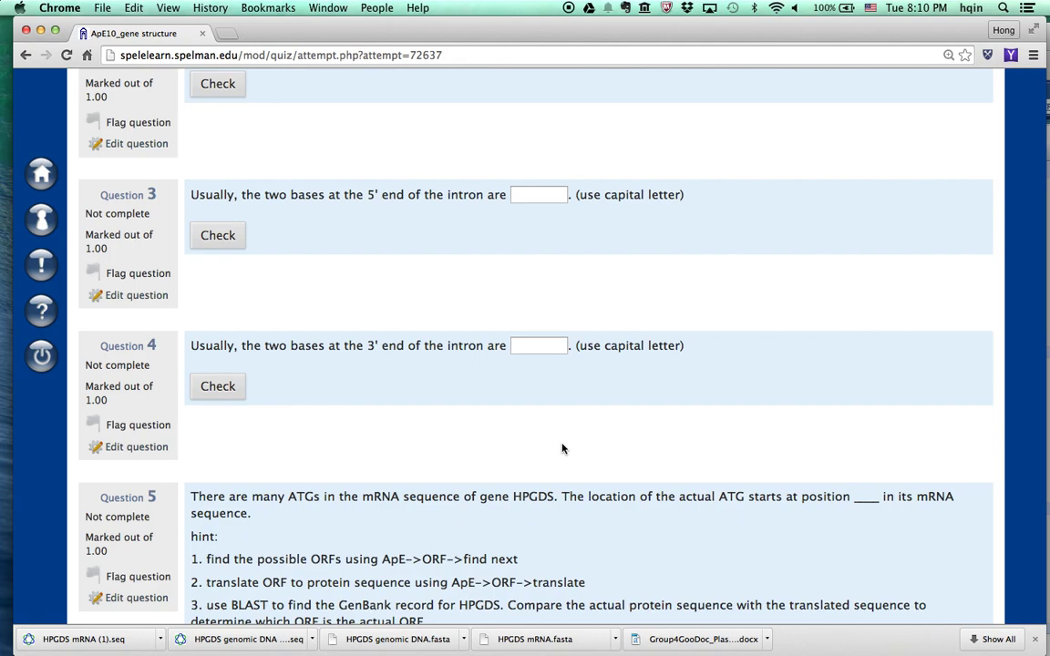
scroll(563, 448, "down", 5)
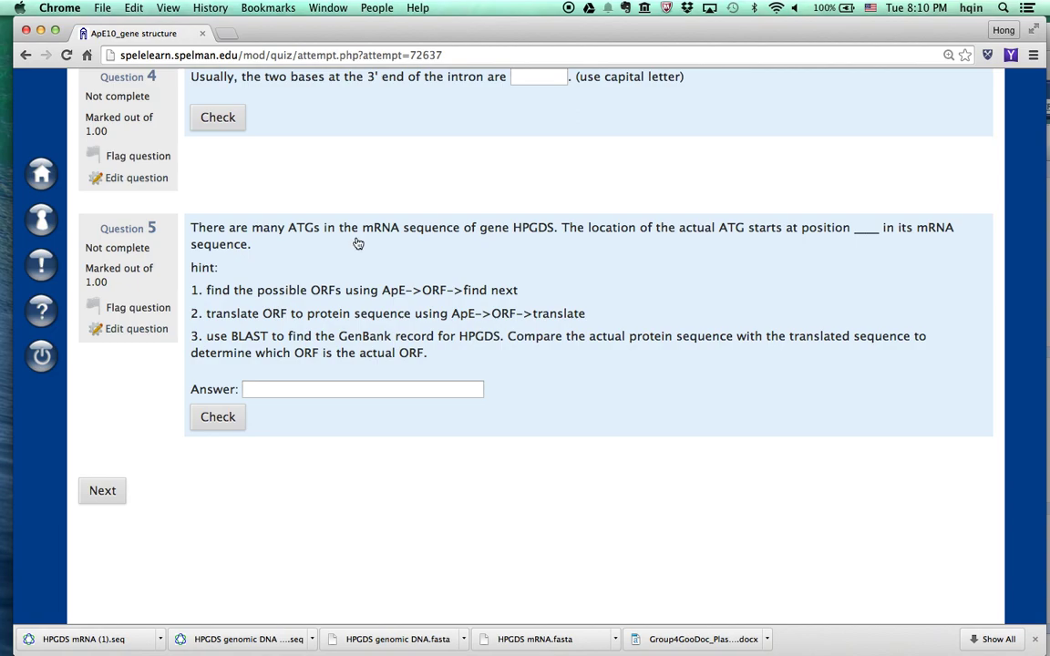
Switch to ApE, bring the HPGDS mRNA sequence to the front and find its first ORF.
key("super+Tab")
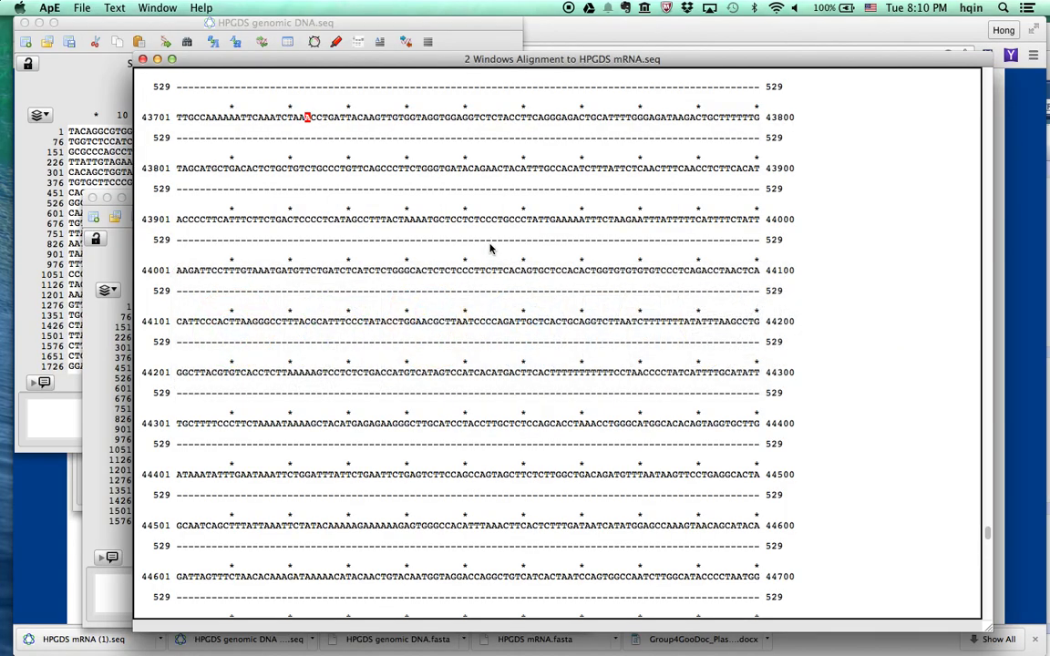
key("super+Tab")
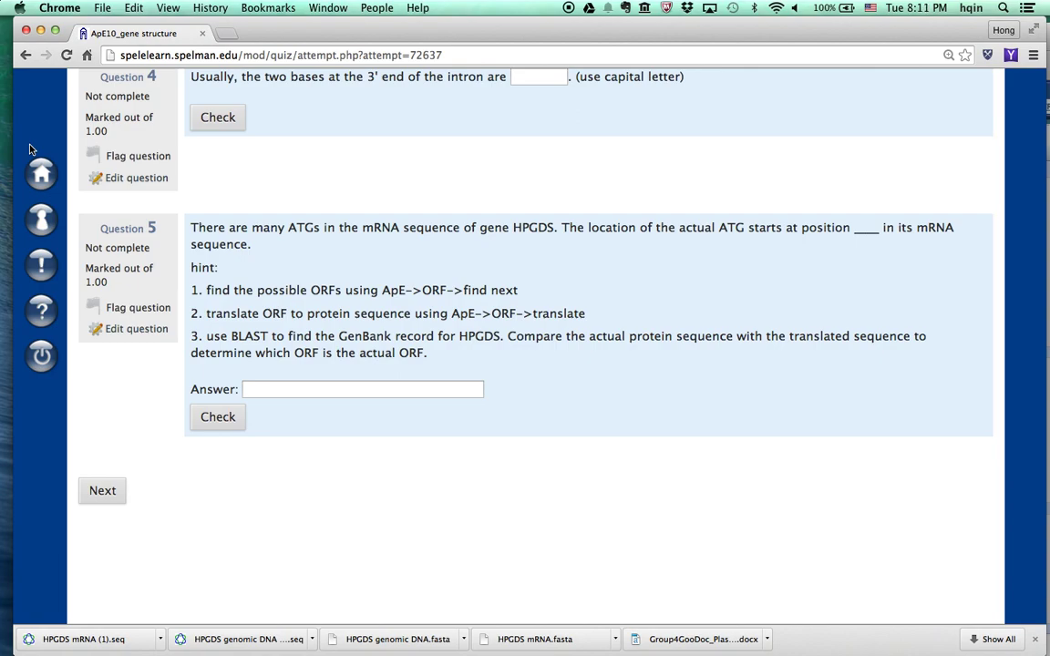
key("super+Tab")
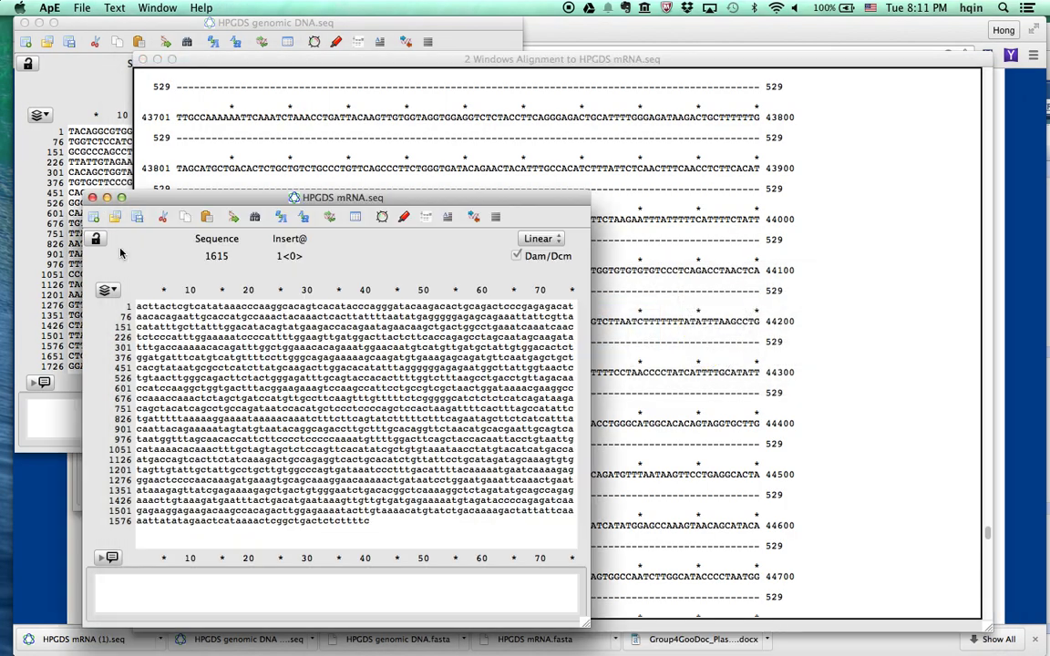
left_click(109, 227)
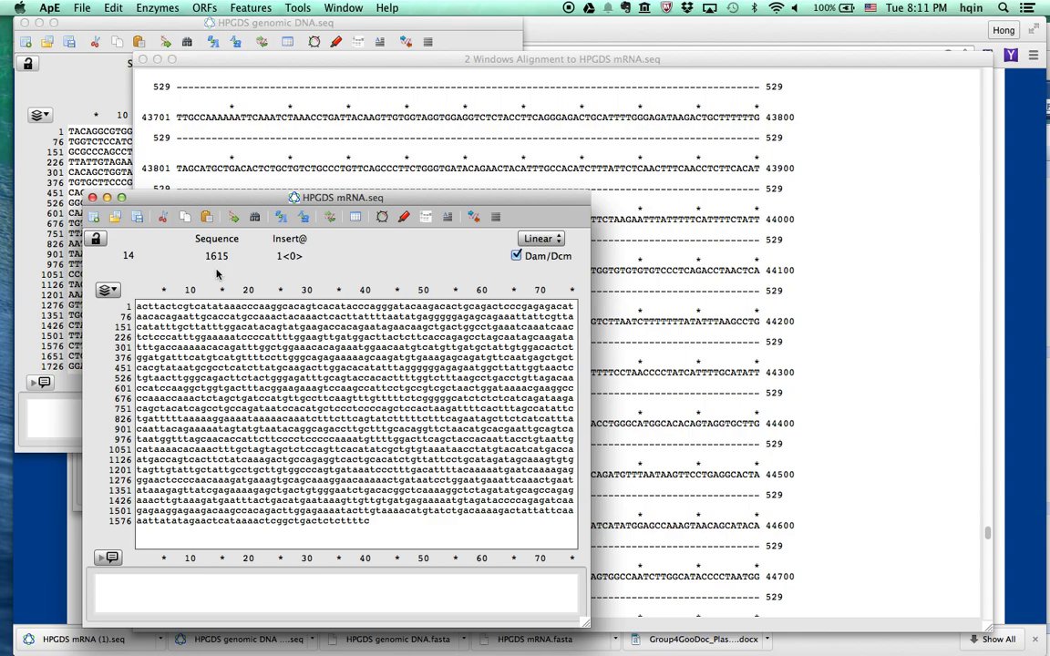
left_click_drag(206, 198, 155, 132)
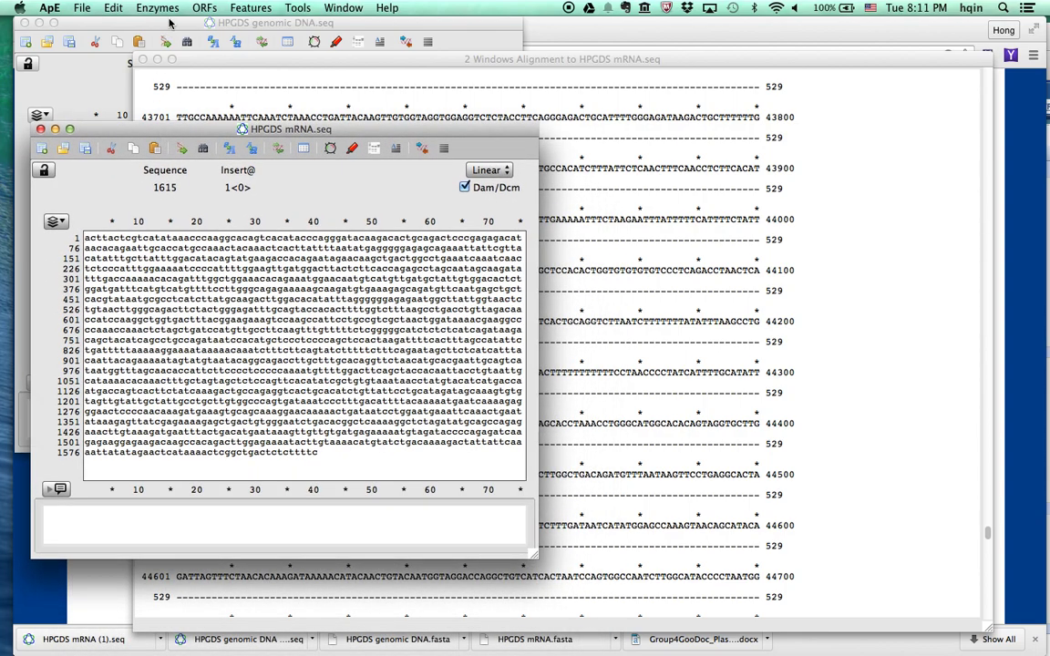
left_click(202, 8)
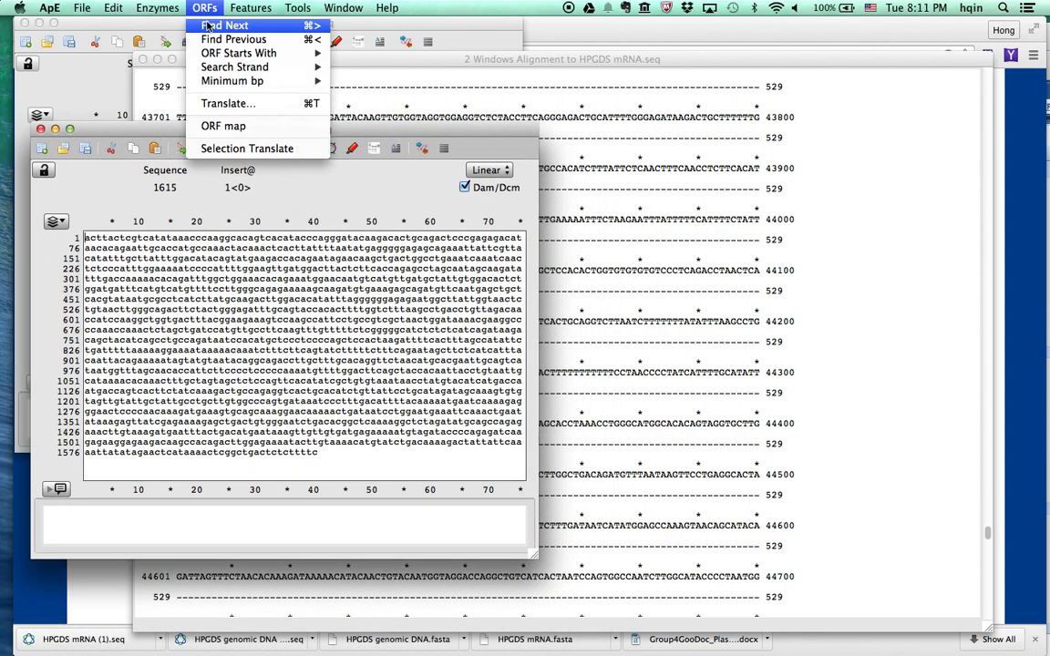
left_click(207, 25)
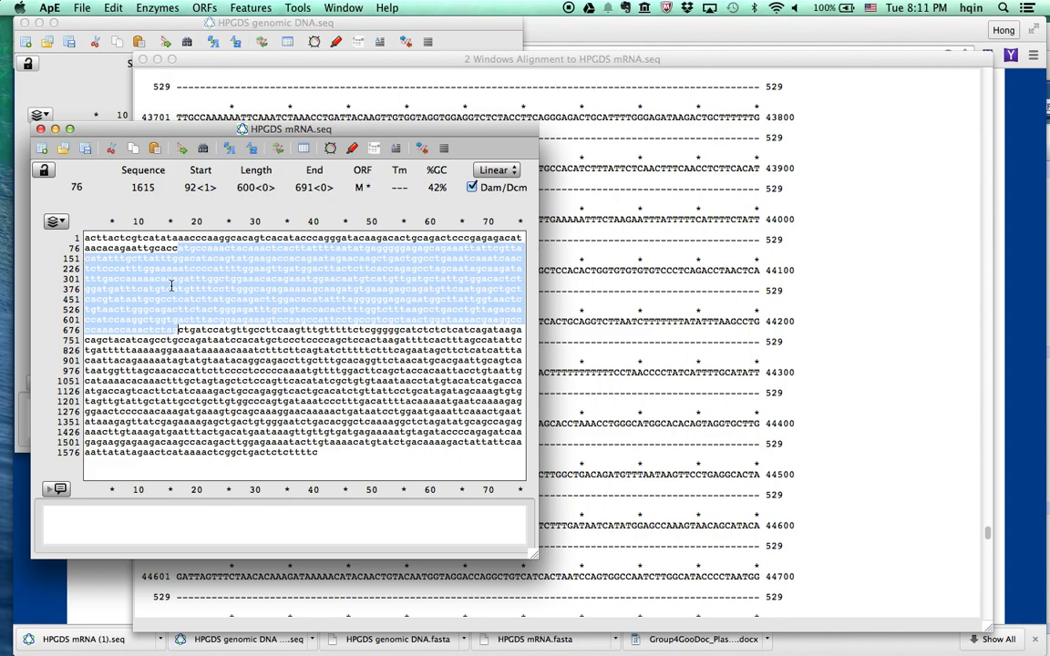
Widen the HPGDS mRNA window and find the ORF again from a cursor position shortly before its start codon.
left_click_drag(536, 555, 564, 549)
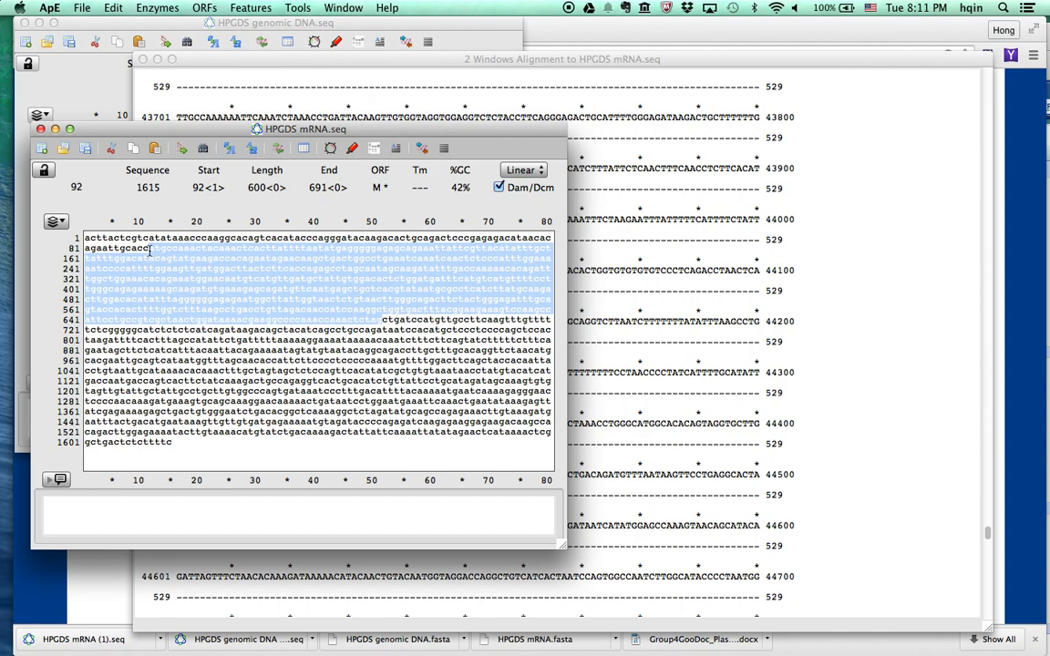
left_click(149, 248)
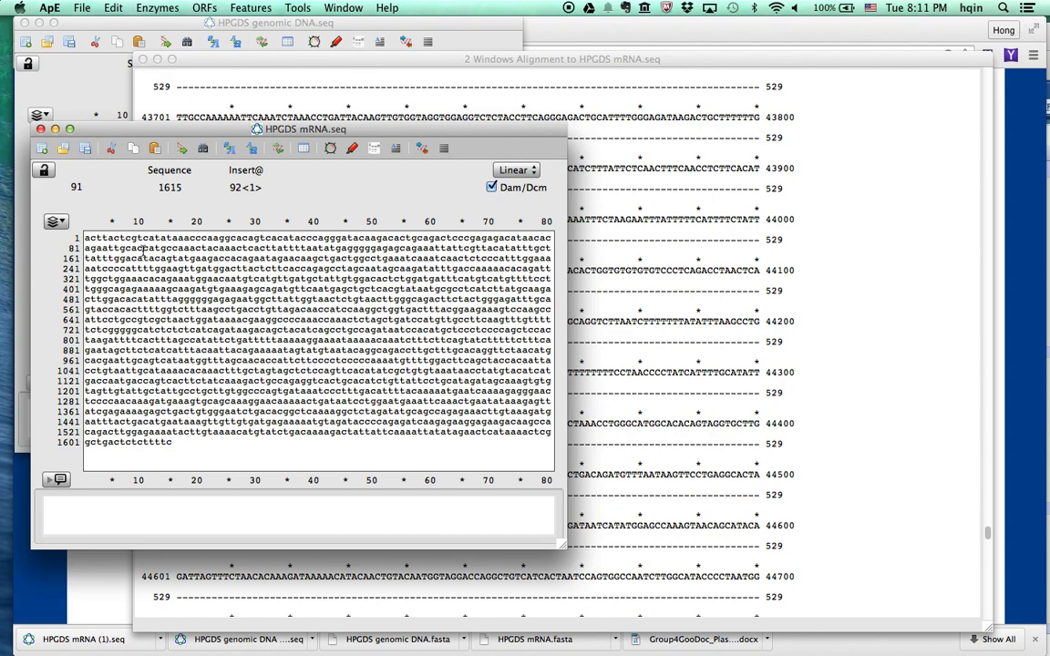
left_click(115, 248)
left_click(200, 9)
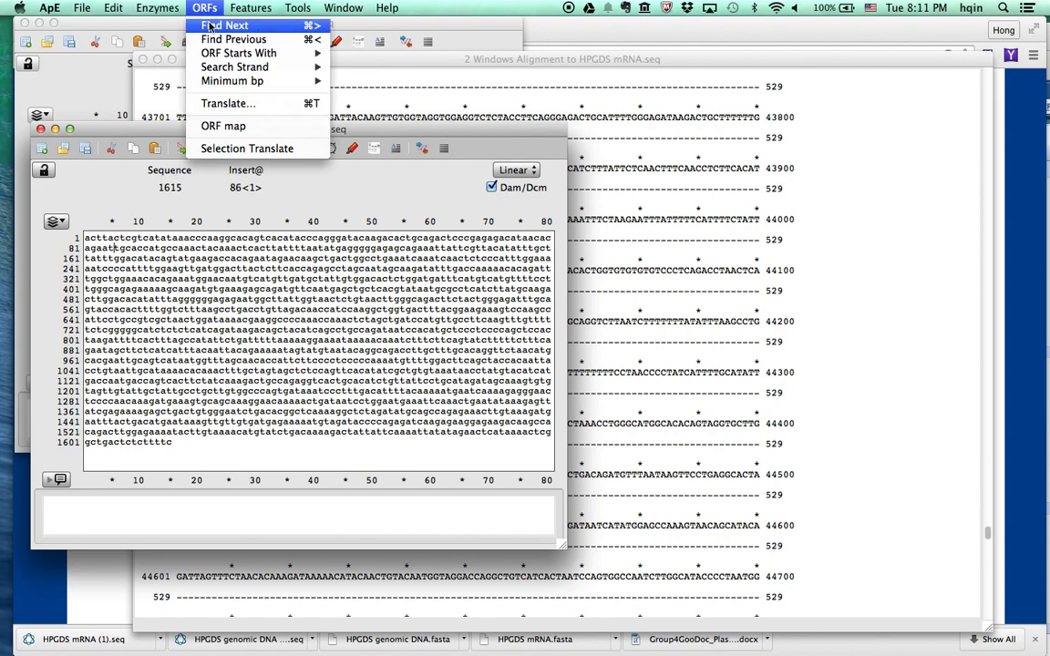
left_click(208, 25)
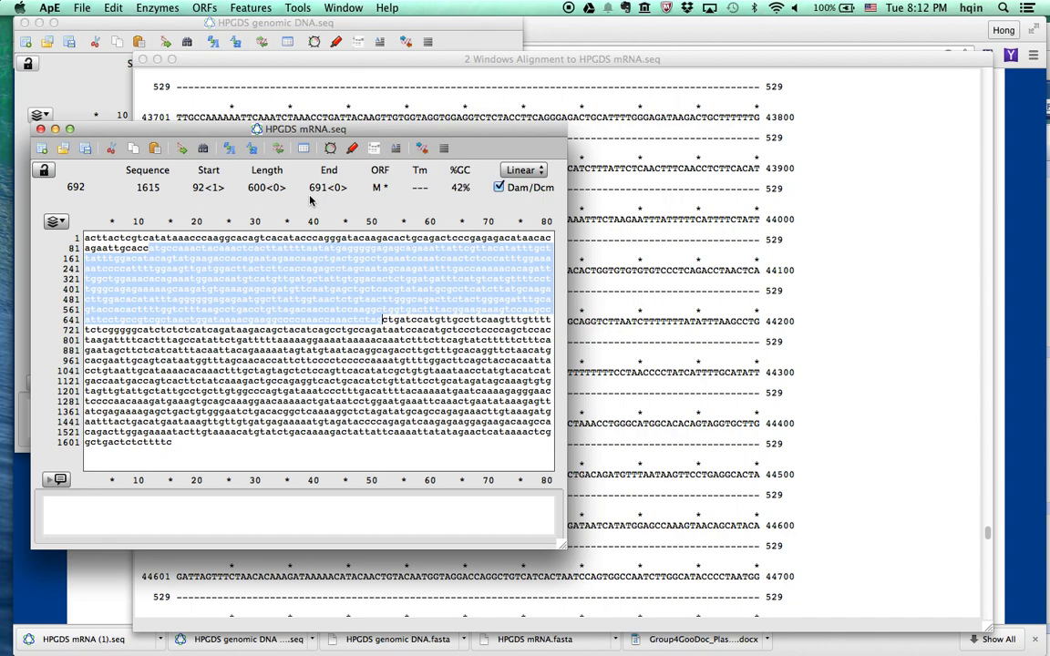
Copy the selected ORF from the HPGDS mRNA and paste it into a new DNA sequence.
left_click(113, 7)
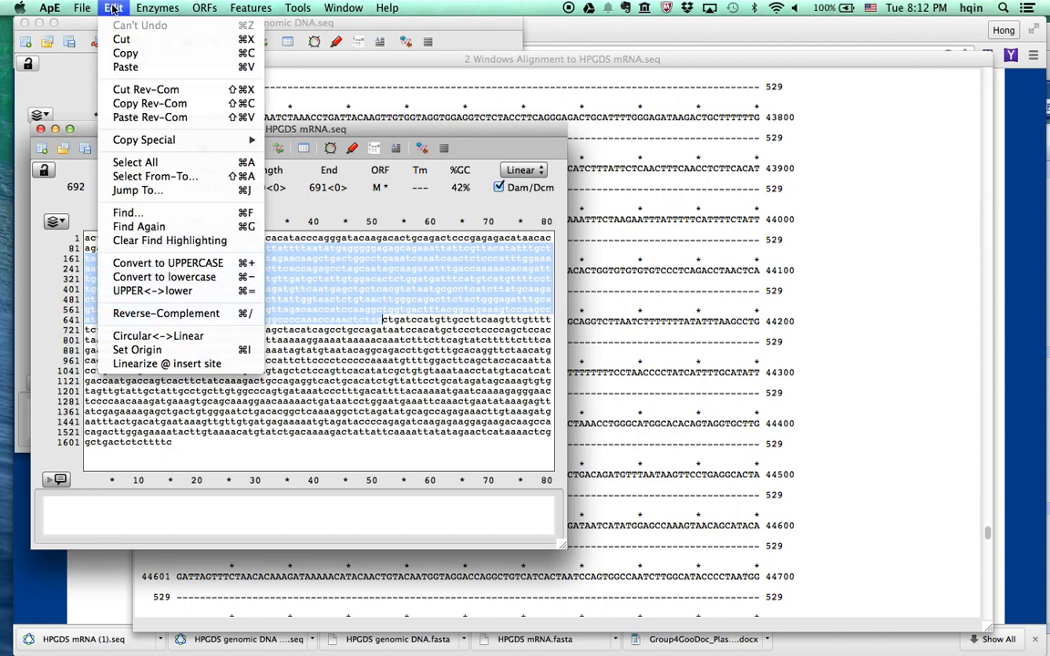
left_click(125, 53)
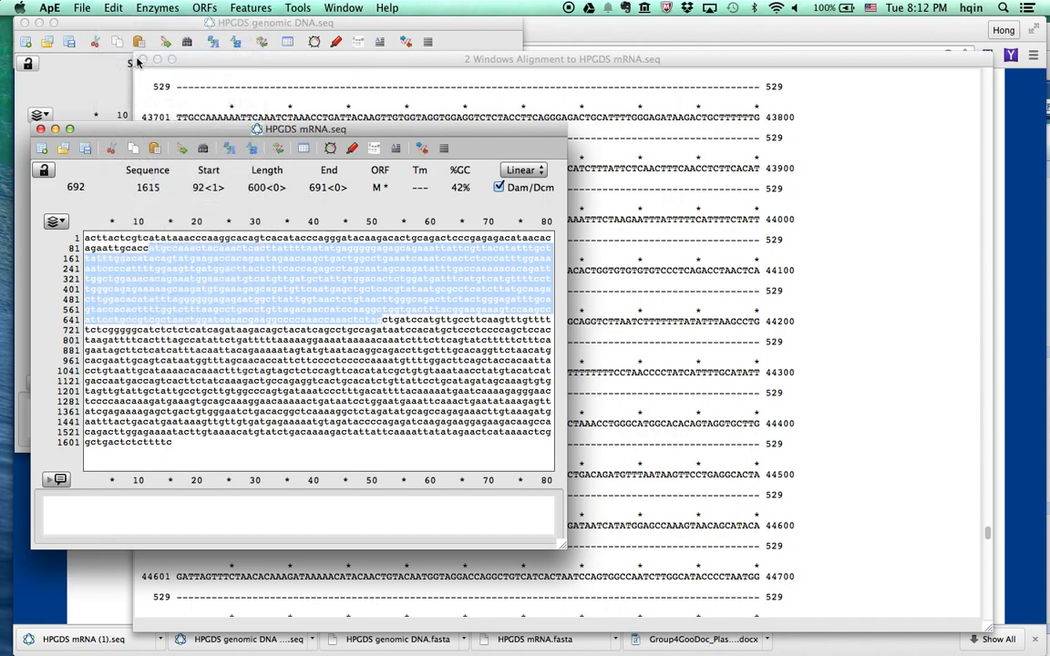
left_click(81, 8)
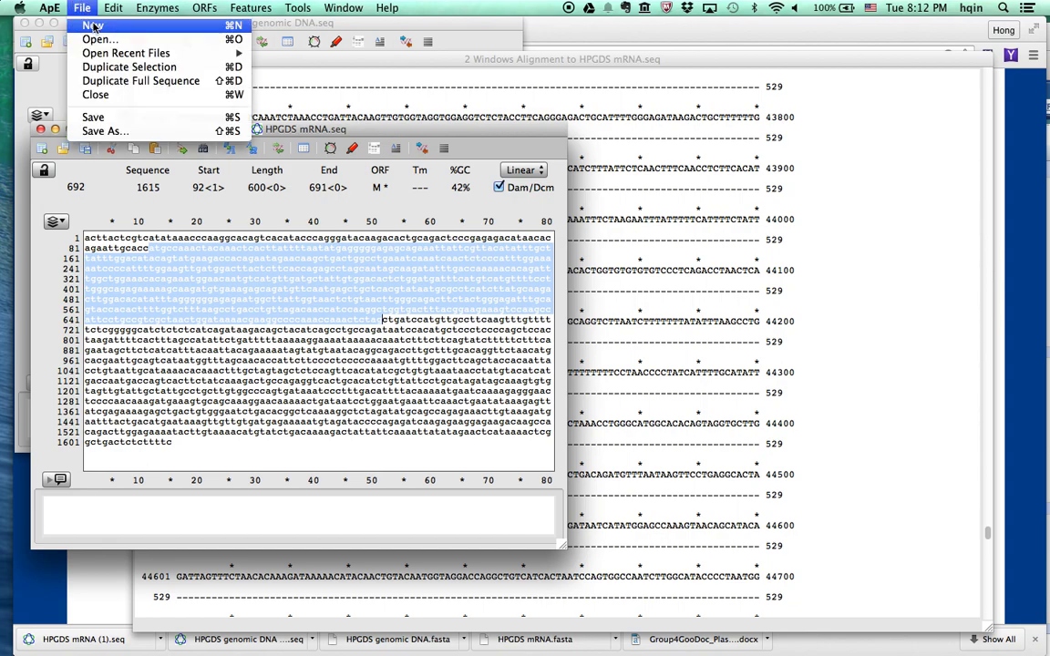
left_click(91, 25)
key("super+v")
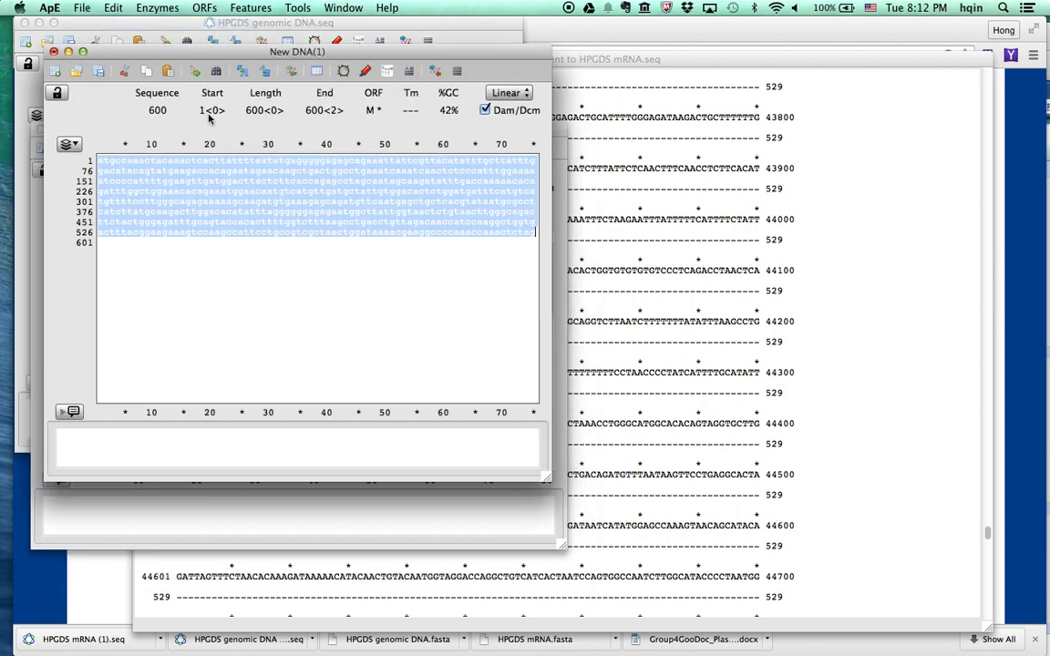
Move the new sequence window clear of the mRNA window and save the ORF sequence as atg92 in Downloads.
left_click_drag(117, 53, 392, 221)
key("super+s")
type("atg92")
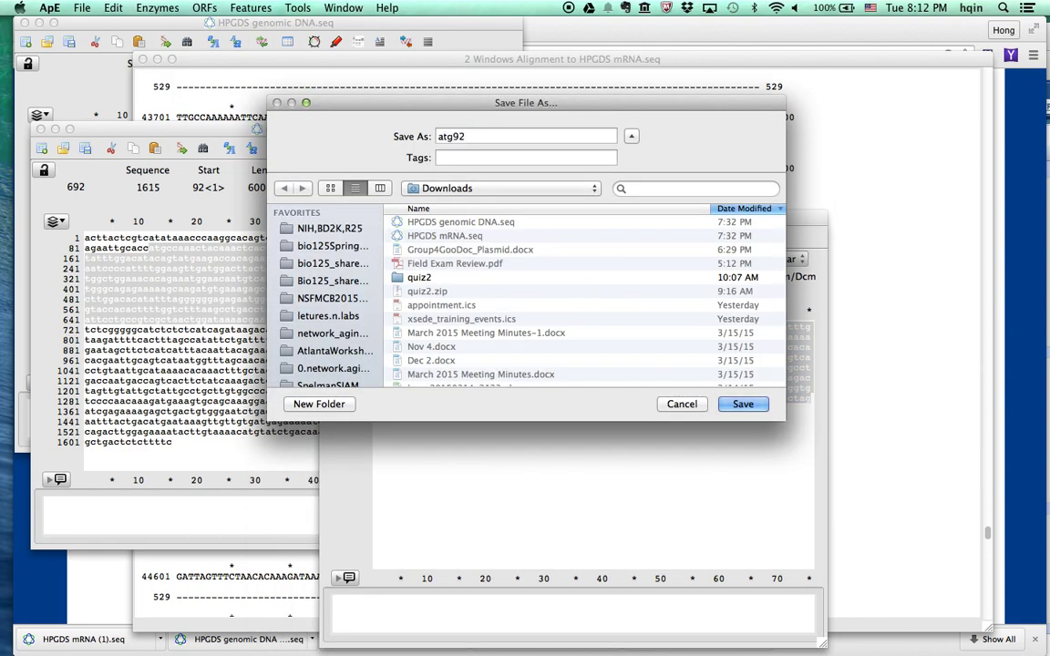
key("Return")
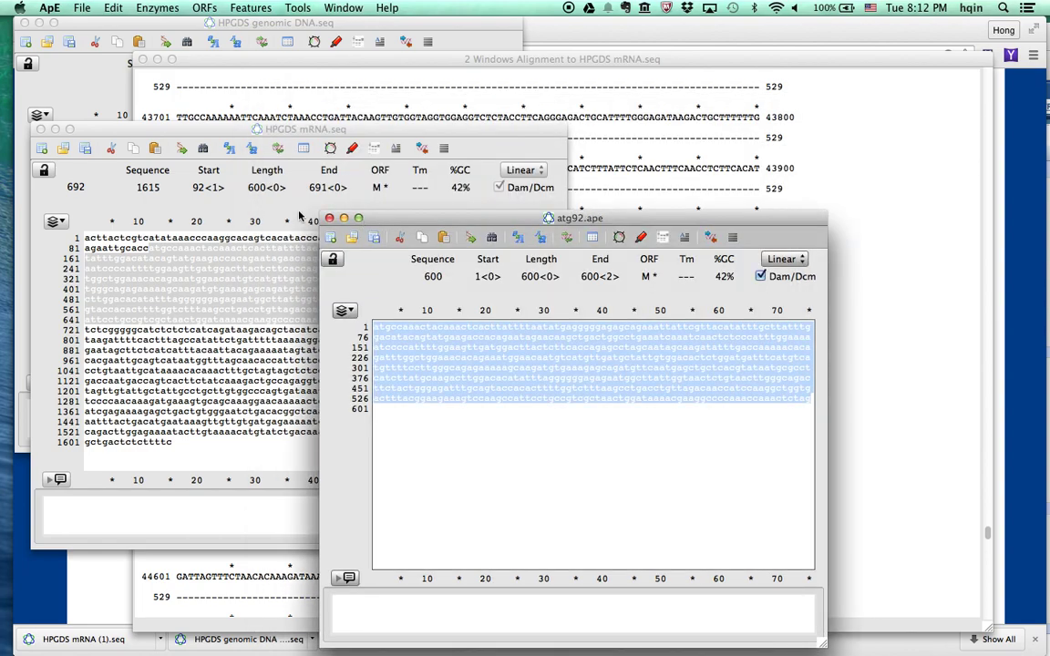
Return to the HPGDS mRNA sequence and find the first ORF again from the beginning of the sequence.
left_click(279, 209)
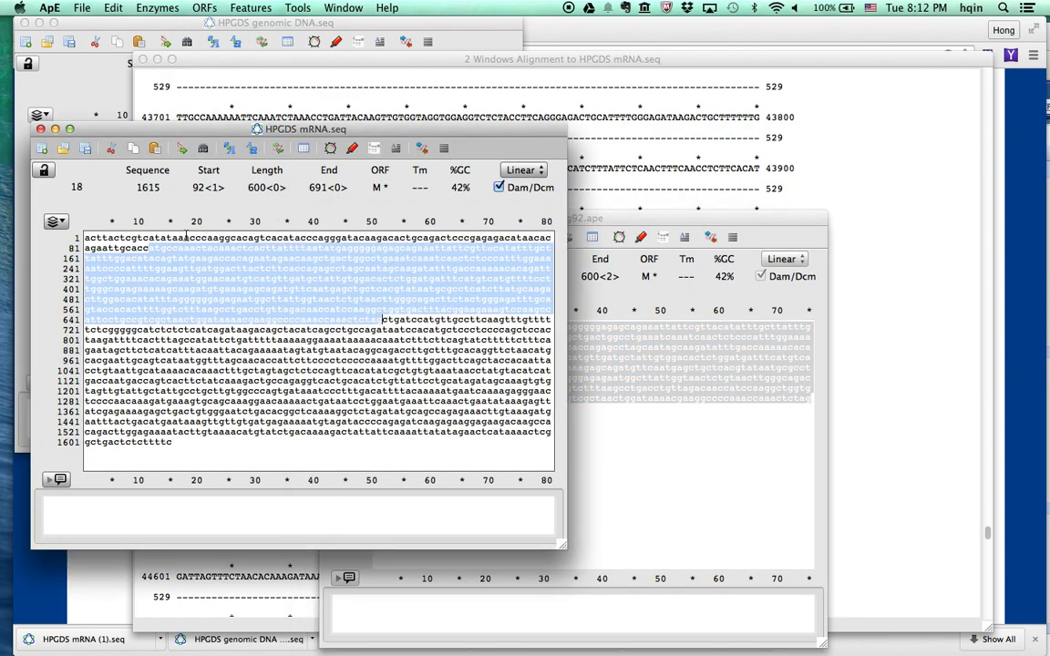
left_click(95, 239)
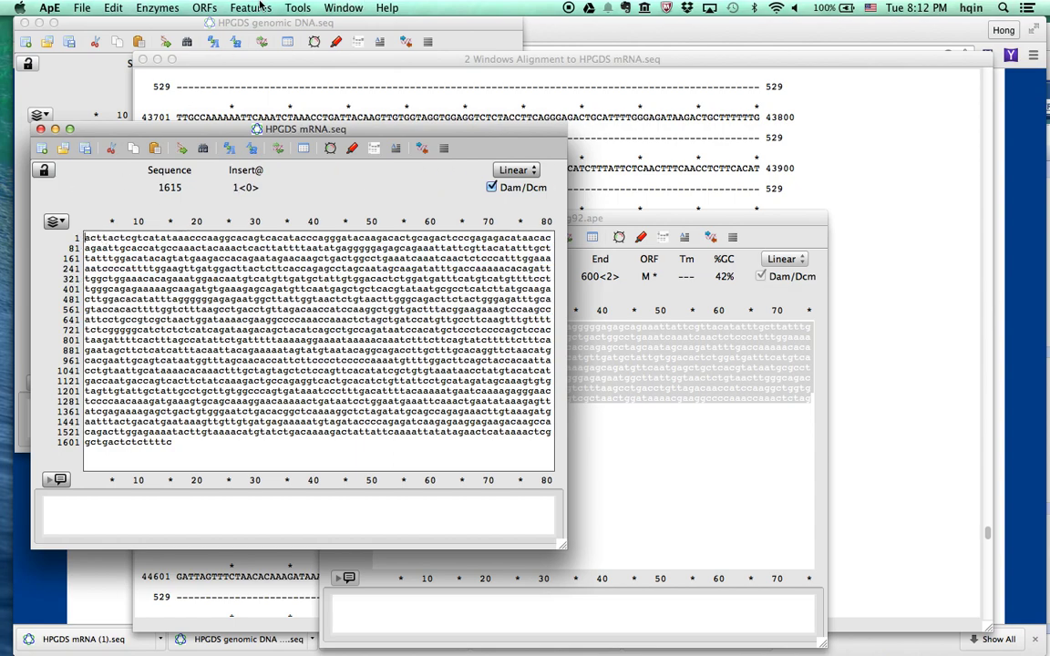
left_click(202, 8)
left_click(212, 25)
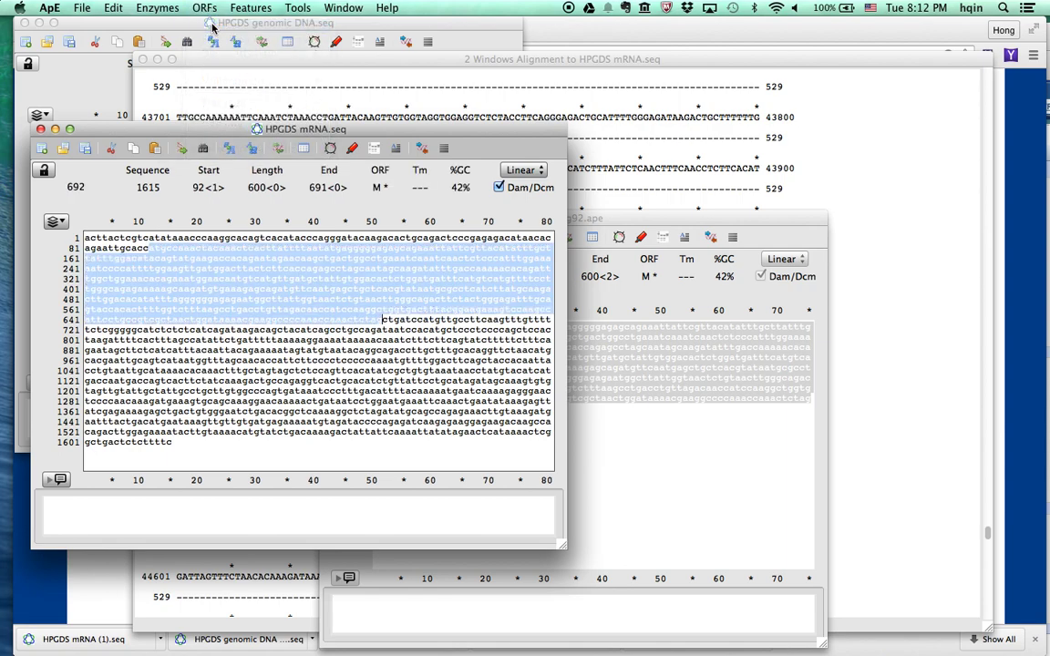
Search the HPGDS mRNA for atg from its beginning, step through several successive matches, and close the search.
left_click(86, 240)
key("super+f")
type("atg")
key("Return")
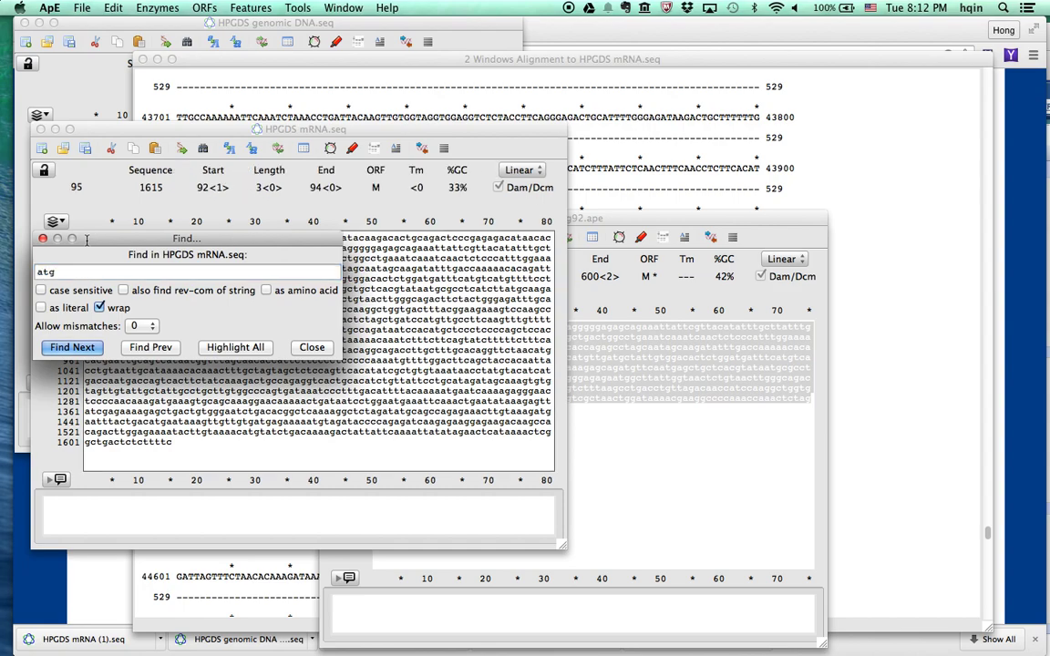
left_click_drag(189, 244, 257, 317)
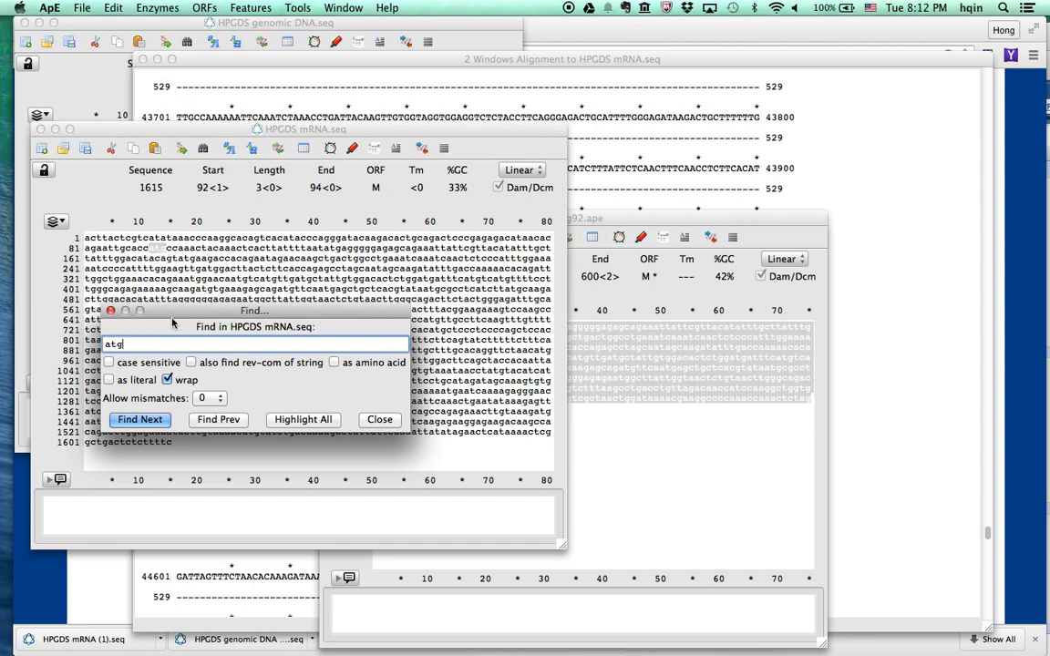
left_click(141, 421)
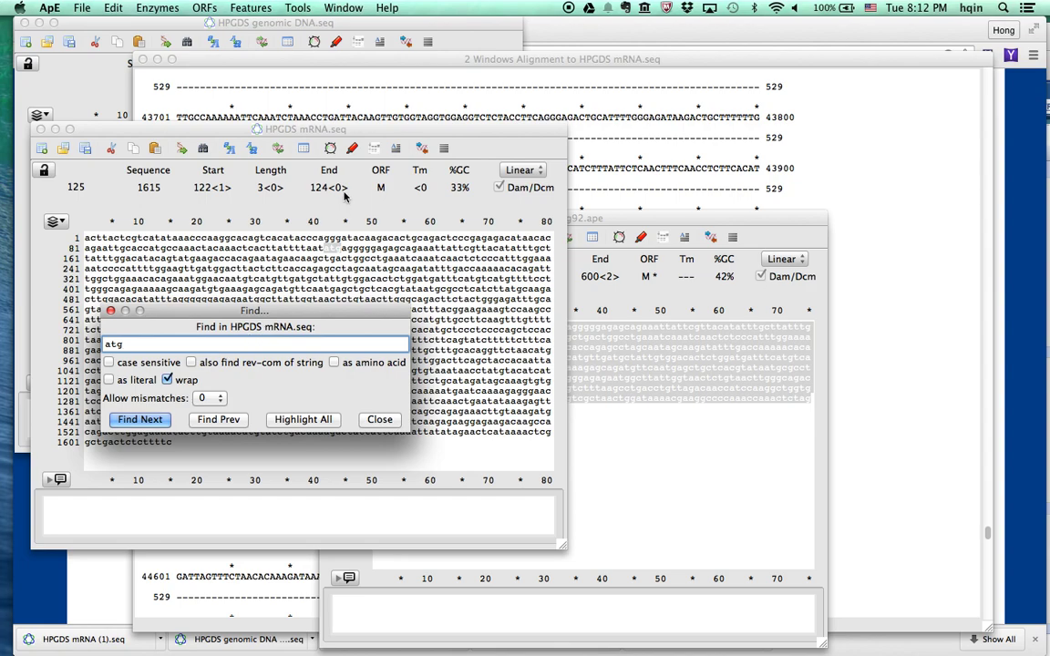
key("Return")
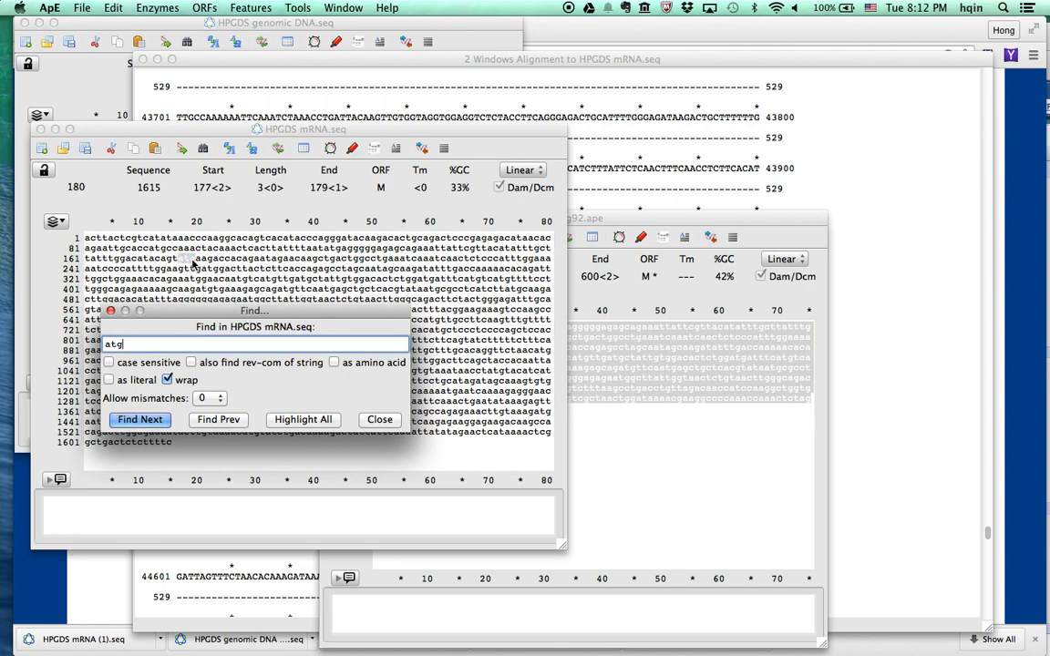
key("Return")
key("Return")
left_click_drag(241, 313, 373, 356)
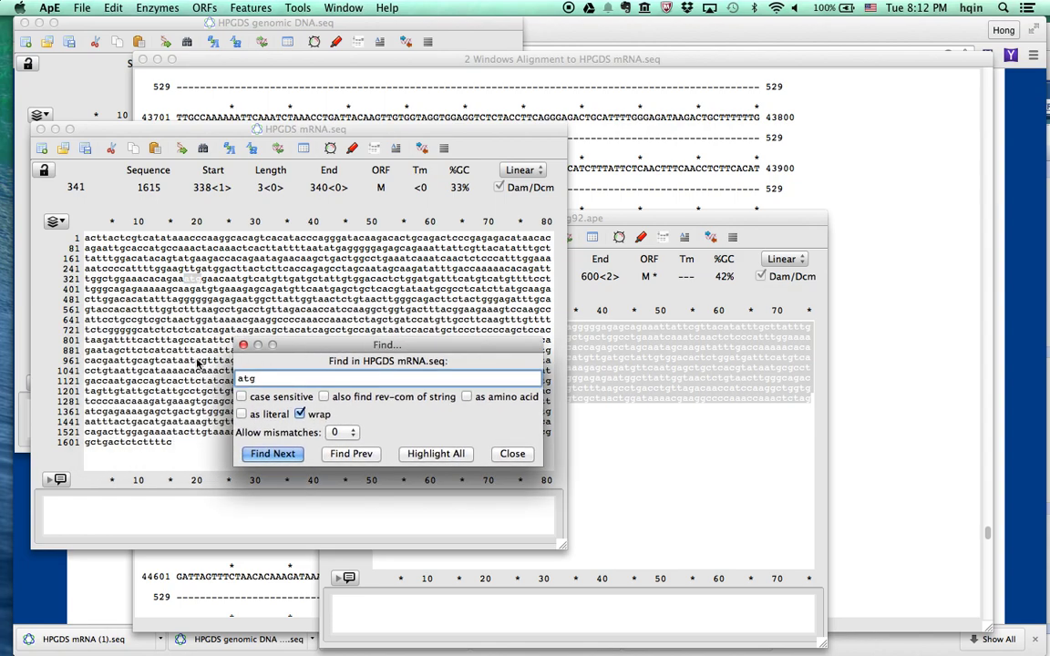
left_click(245, 345)
Starting just before the first ATG in the HPGDS mRNA, find the first ORF and advance to the one starting at base 122.
left_click(137, 248)
left_click(204, 7)
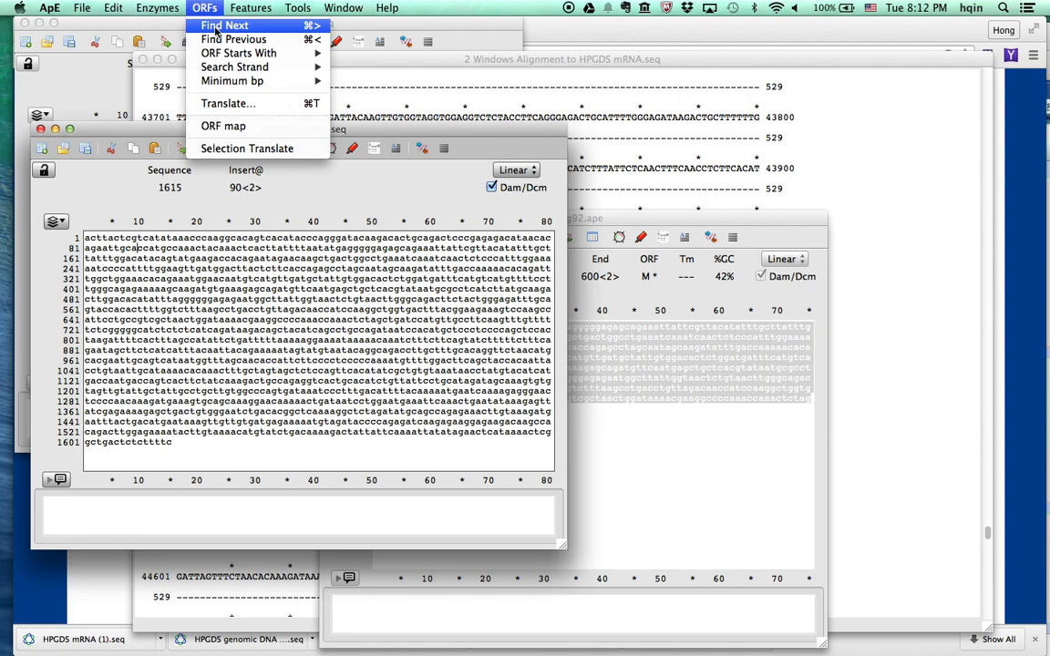
left_click(195, 26)
left_click(193, 7)
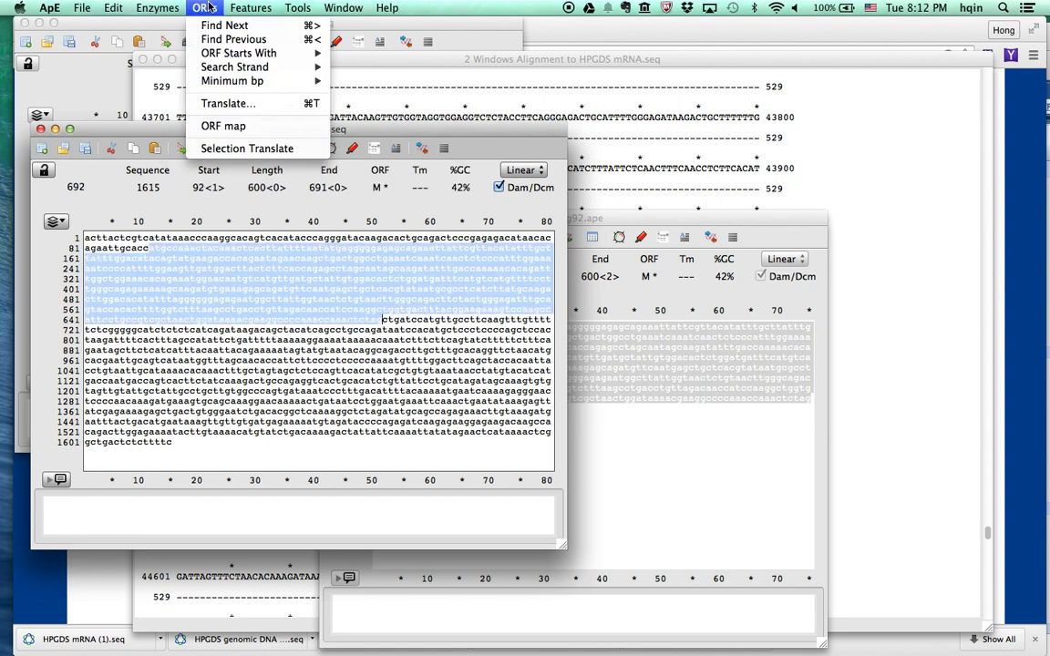
left_click(211, 32)
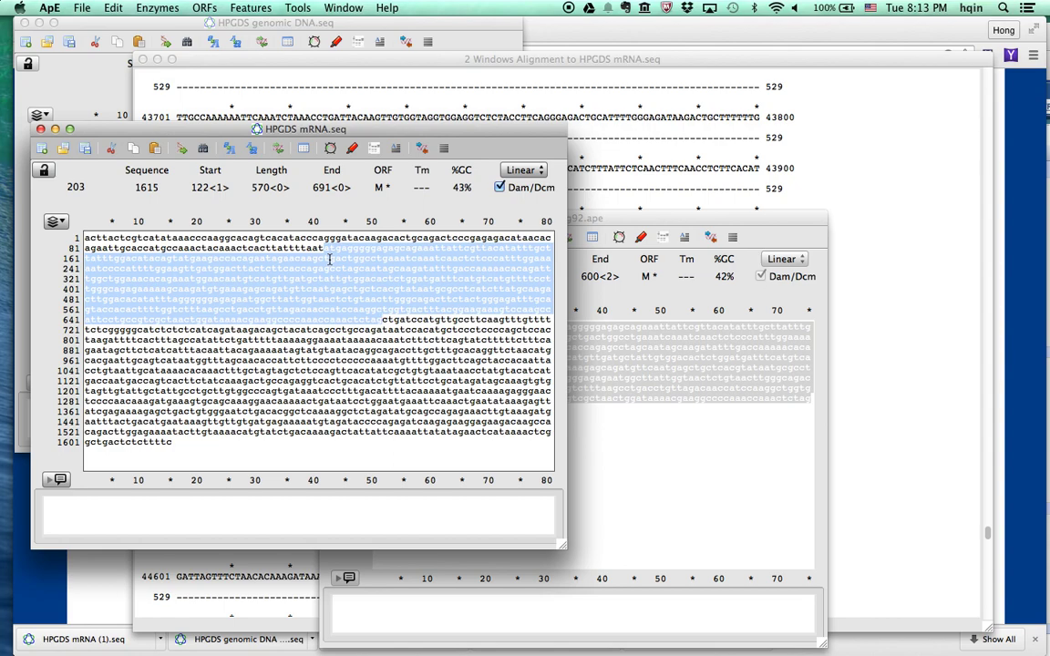
Copy the selected ORF starting at base 122 of the HPGDS mRNA and paste it into a new sequence window.
left_click(80, 7)
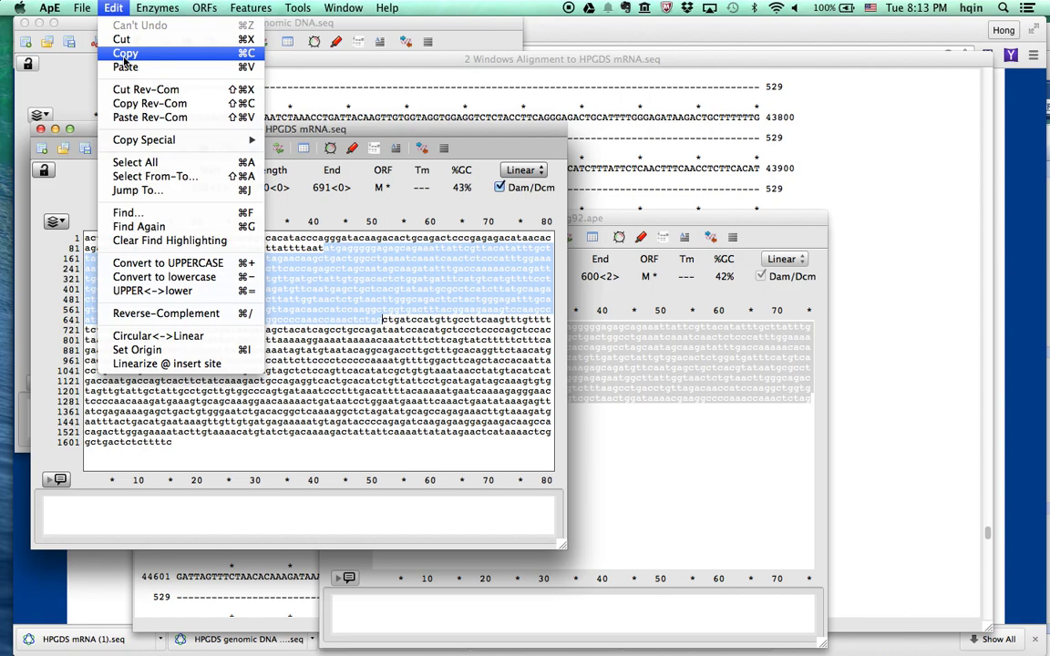
left_click(107, 52)
left_click(81, 8)
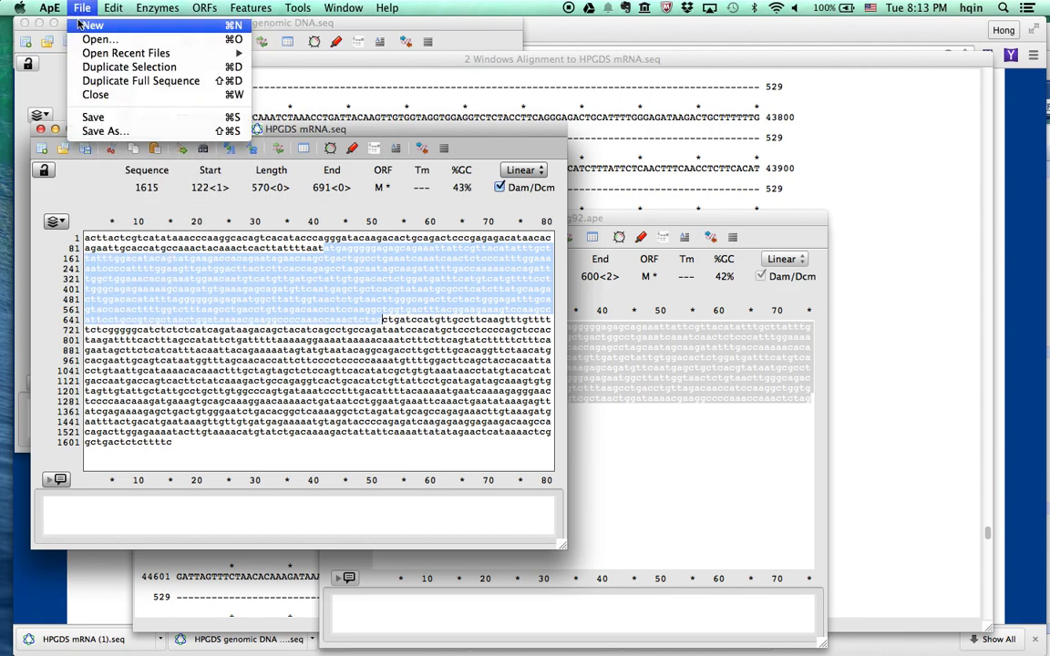
left_click(78, 24)
key("super+v")
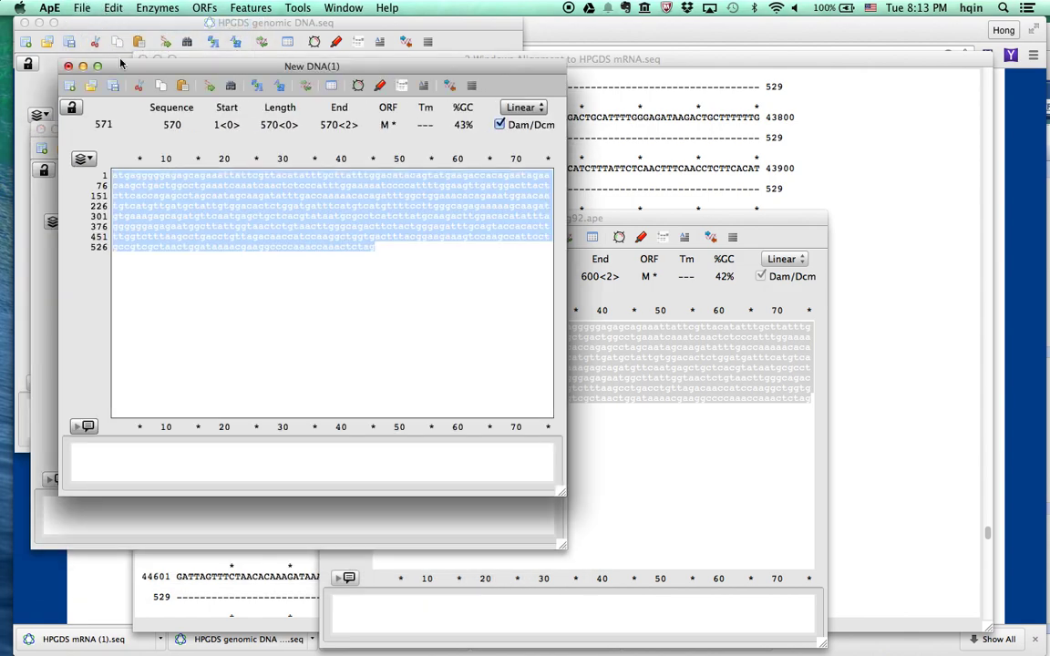
Move the new sequence window clear of the mRNA window and save the sequence as atg122 in Downloads.
left_click_drag(135, 67, 339, 306)
key("super+s")
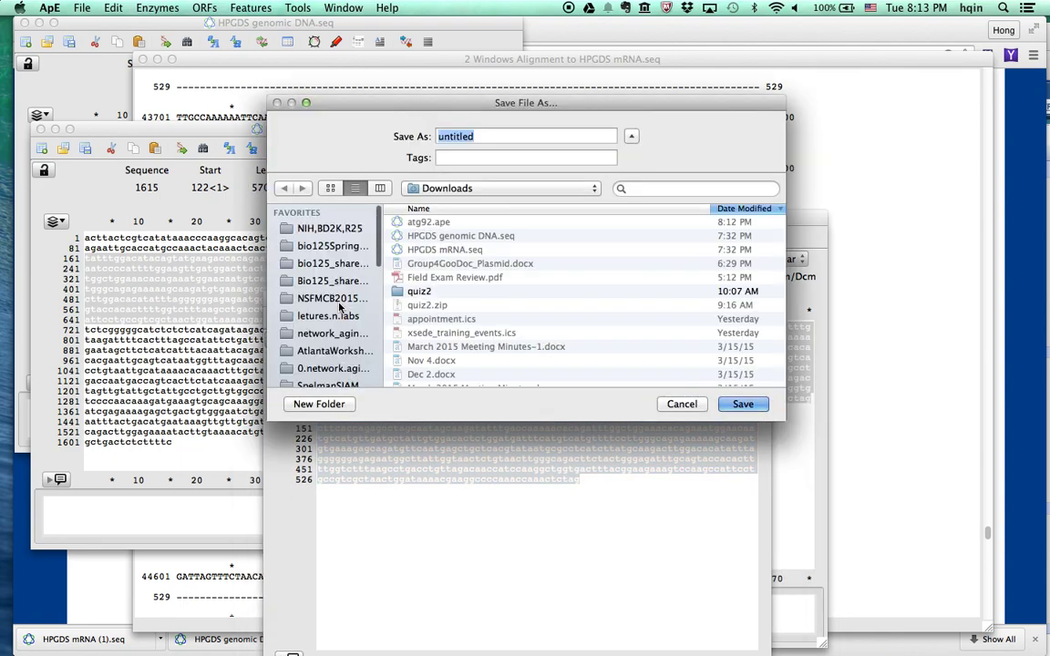
type("atg122")
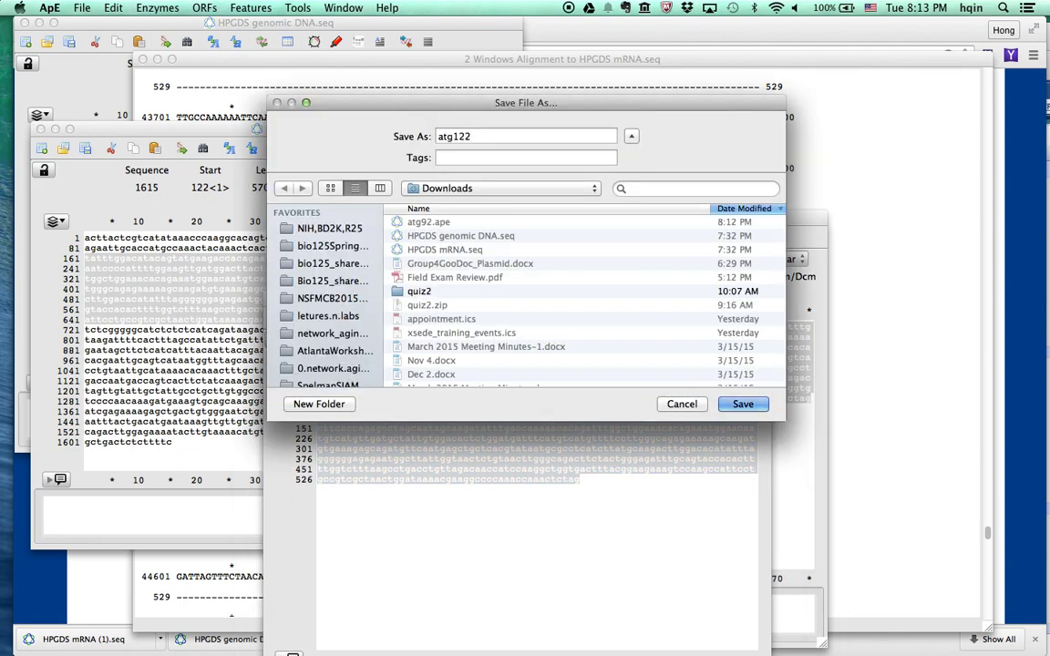
key("Return")
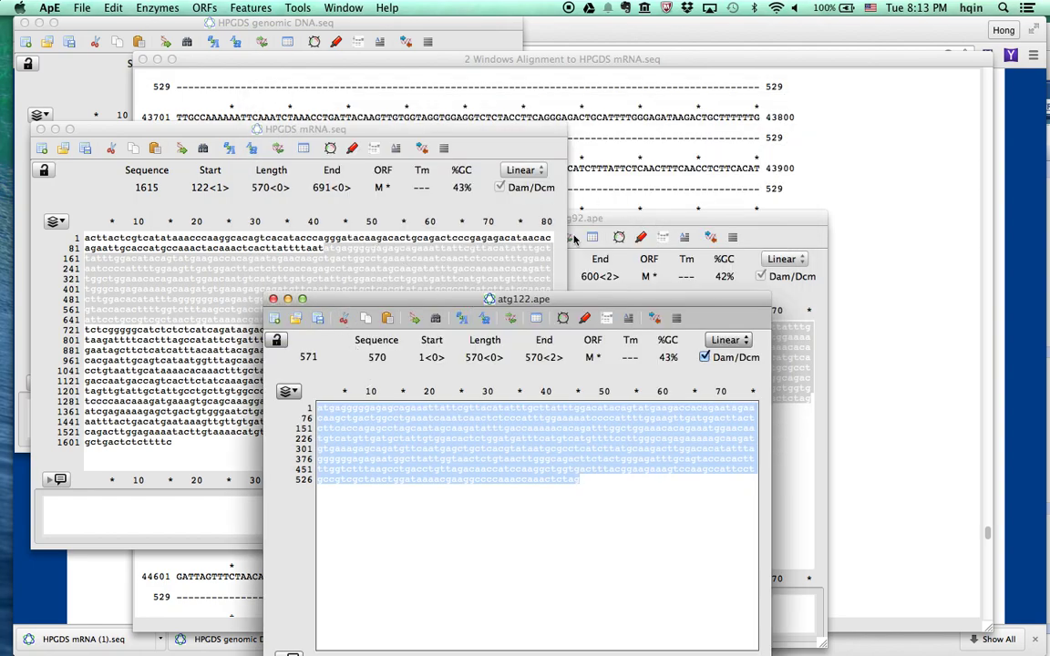
Bring the atg92 window to the front, move it clear of the atg122 window, and select its initial atg codon.
left_click(625, 212)
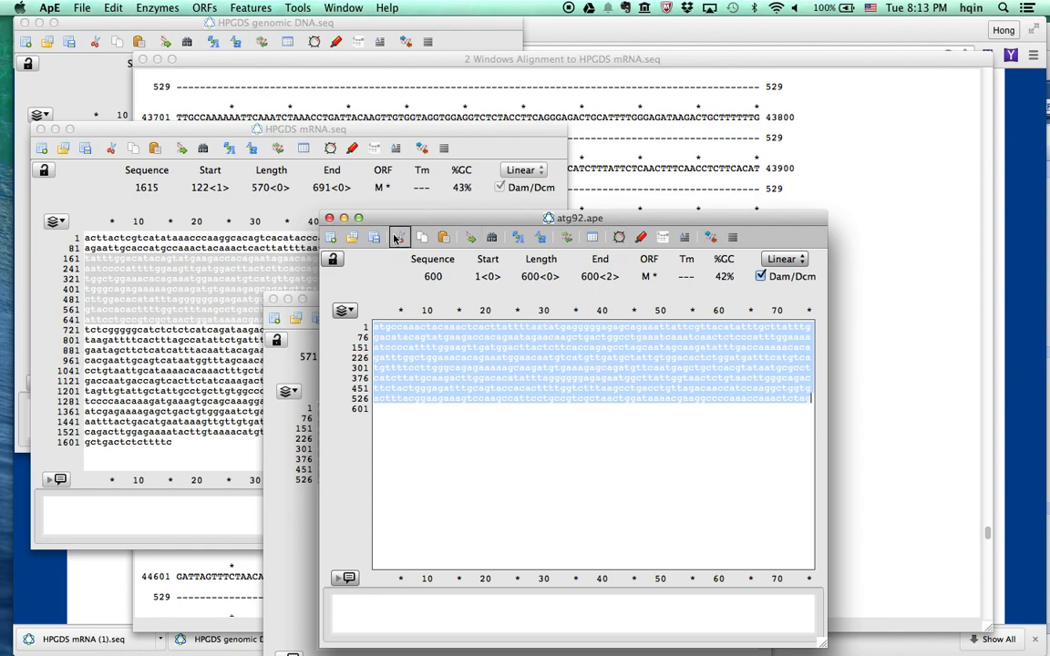
left_click_drag(399, 223, 576, 159)
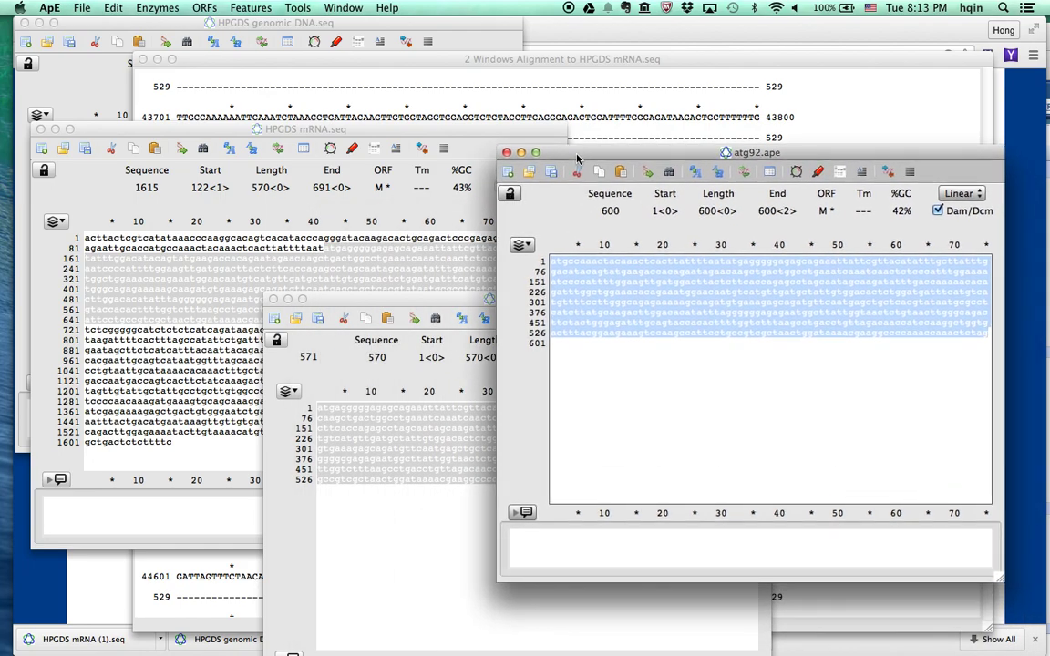
left_click(560, 270)
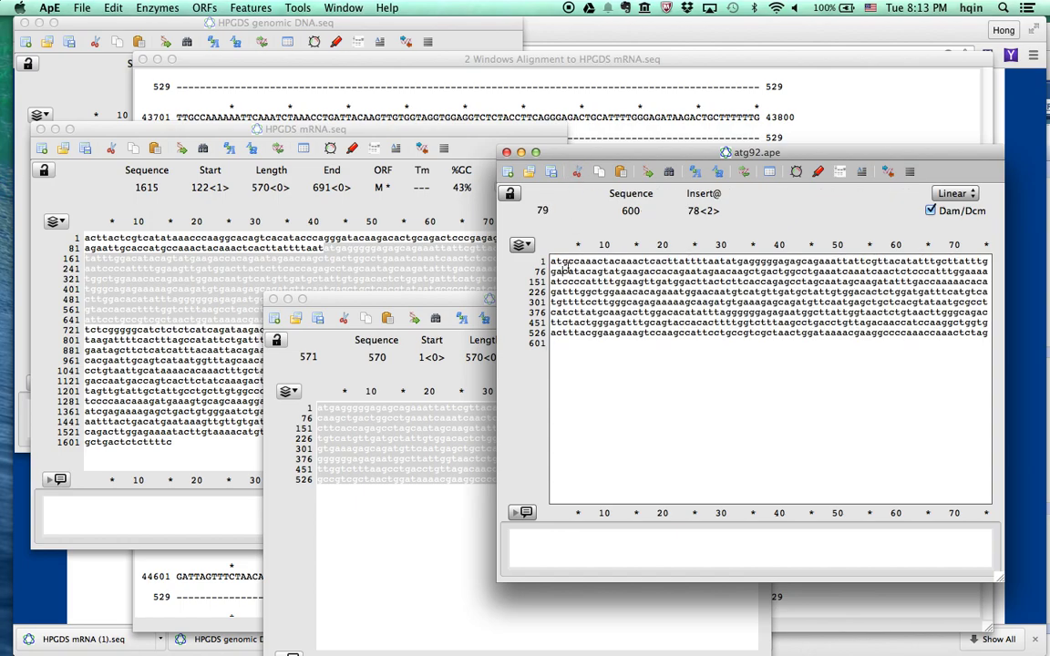
left_click_drag(568, 264, 541, 264)
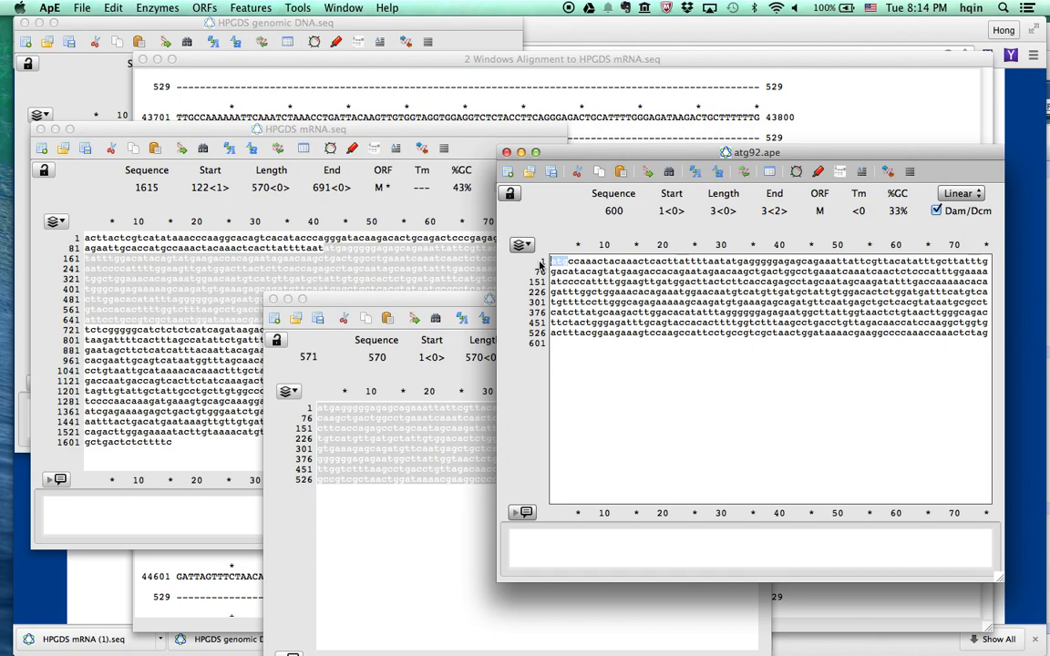
Select the whole atg92 sequence and translate the selection with 1-letter code, a line width of 20 and no DNA shown.
left_click(601, 292)
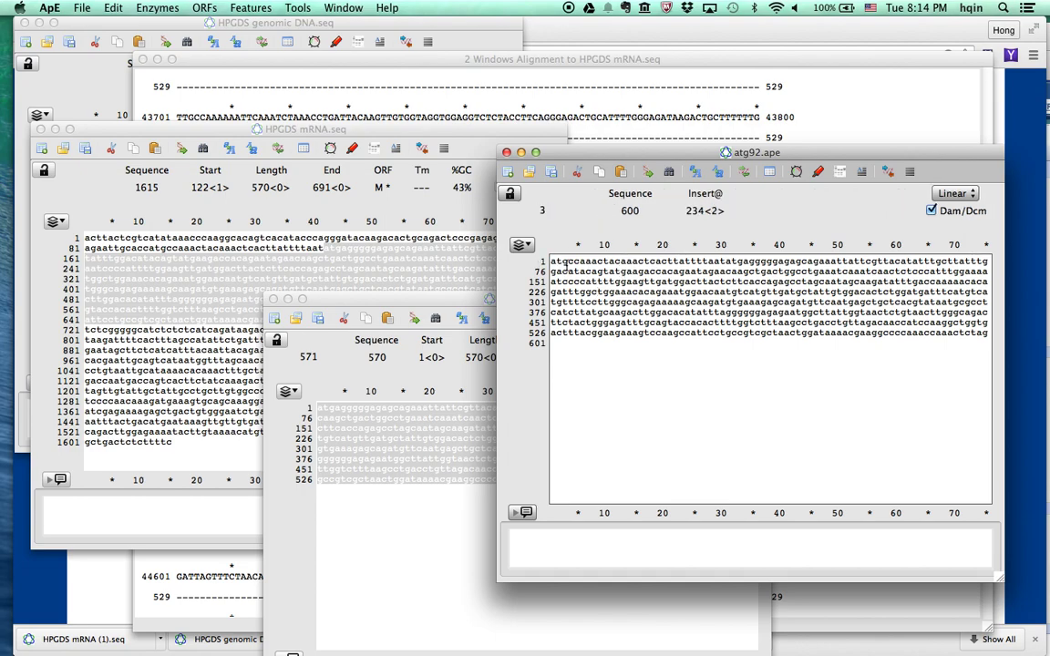
left_click_drag(552, 261, 599, 344)
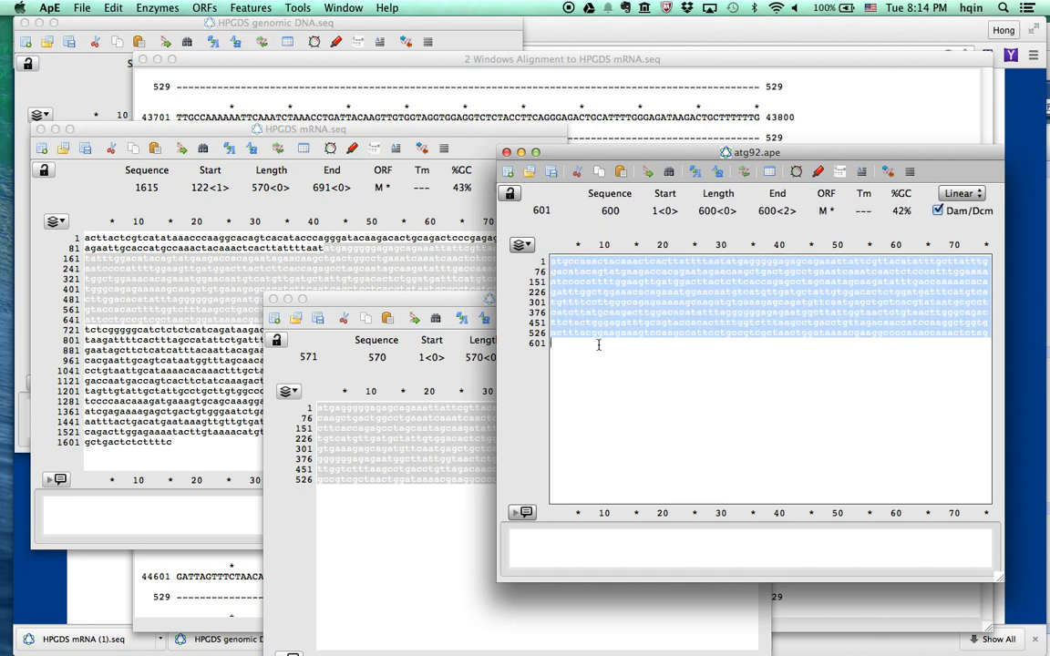
left_click(362, 433)
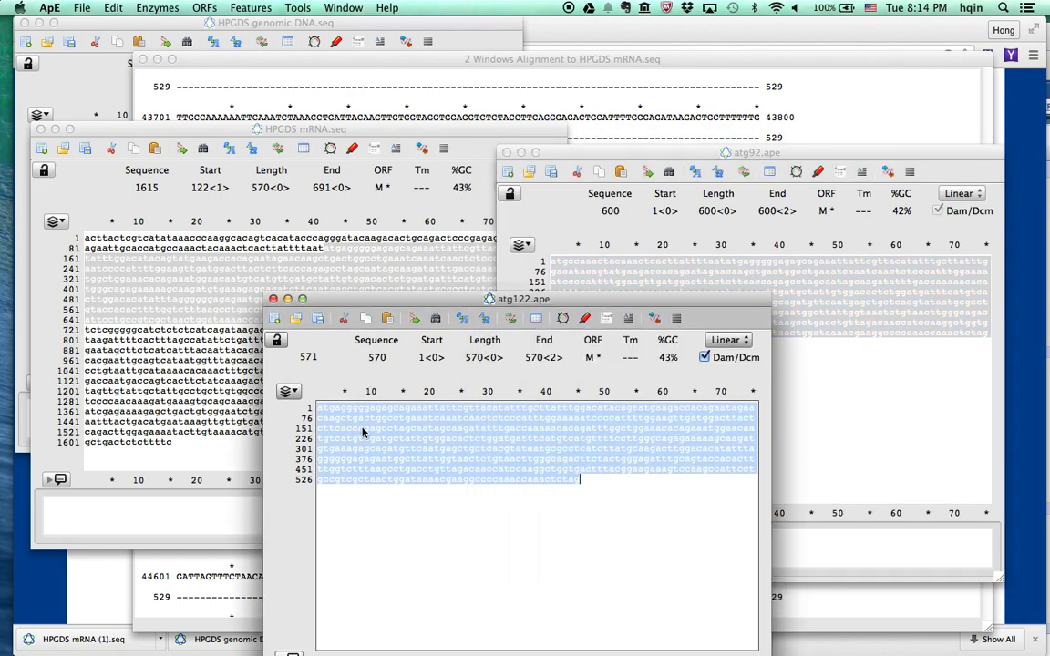
left_click(347, 418)
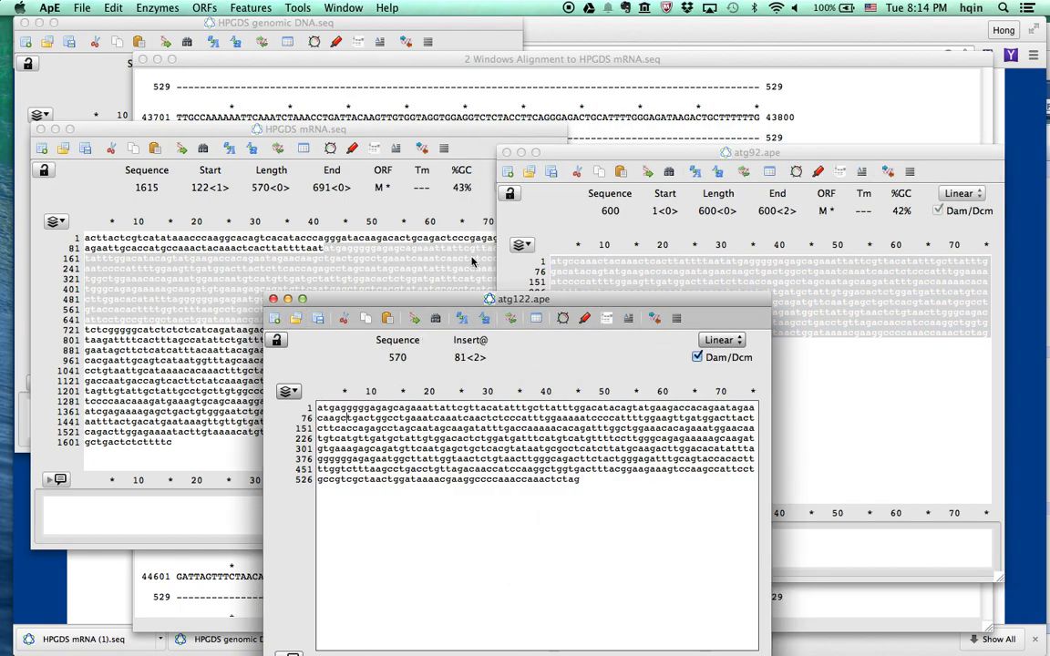
left_click(502, 244)
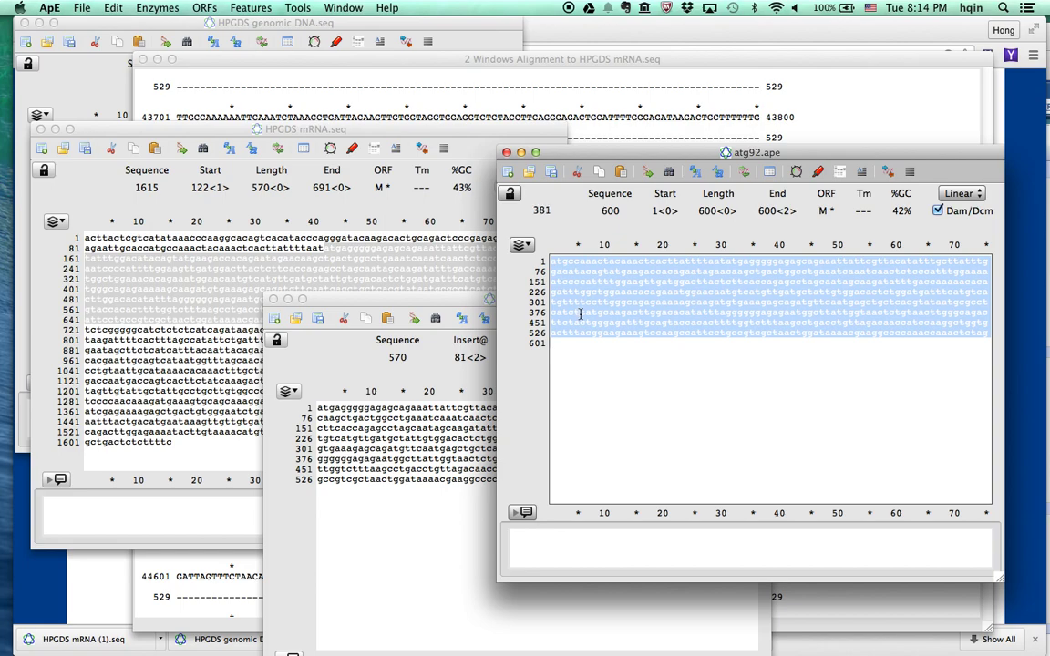
left_click(574, 303)
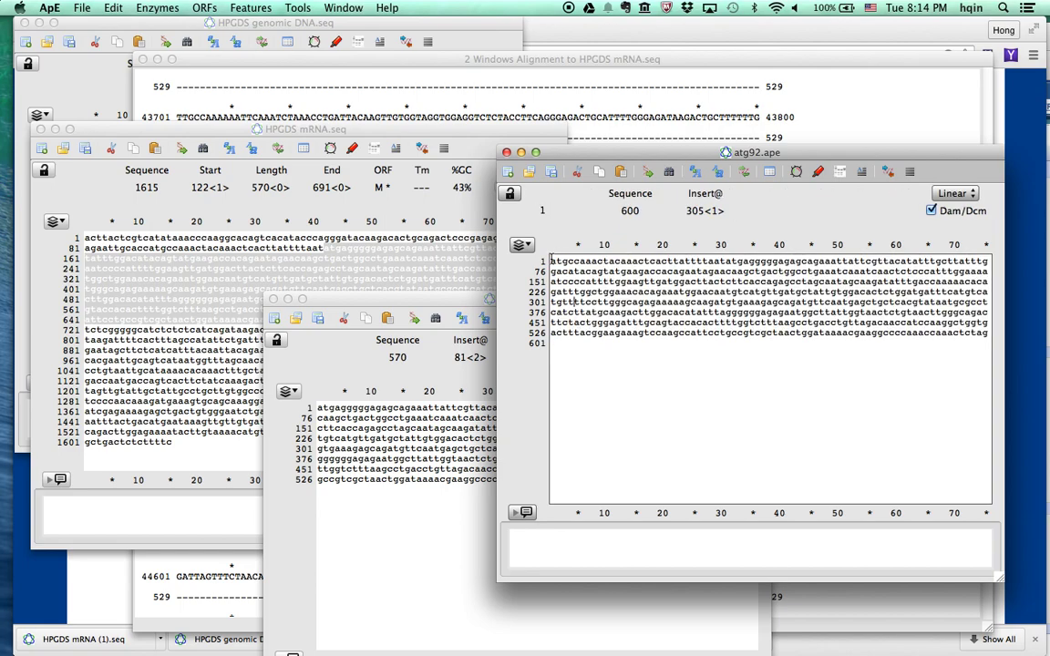
left_click(551, 262)
left_click_drag(552, 263, 585, 357)
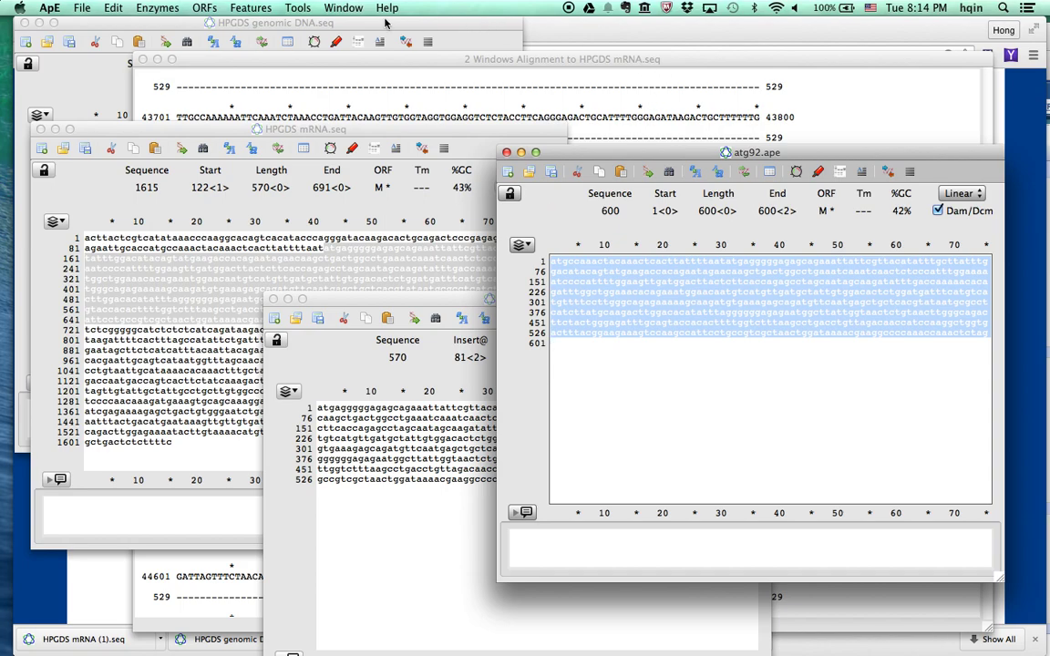
left_click(297, 8)
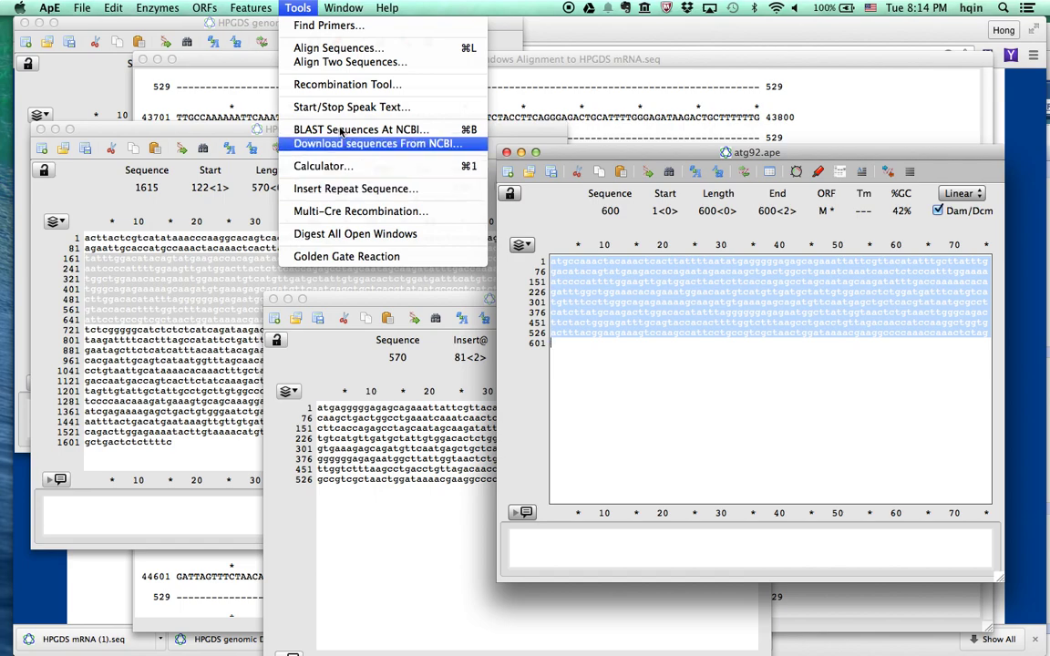
mouse_move(200, 7)
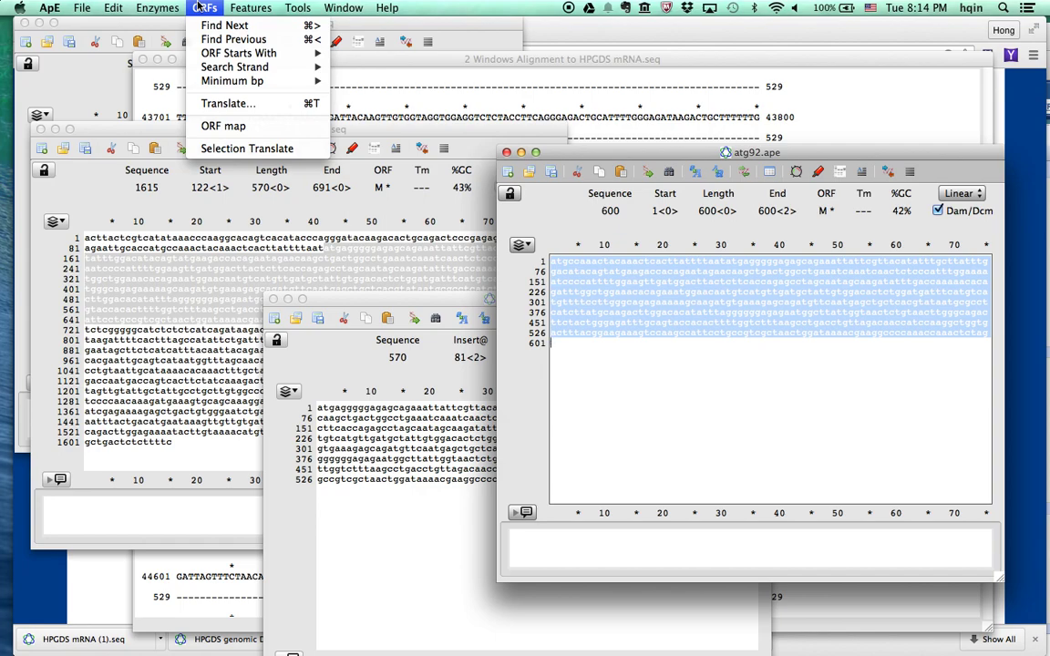
left_click(223, 103)
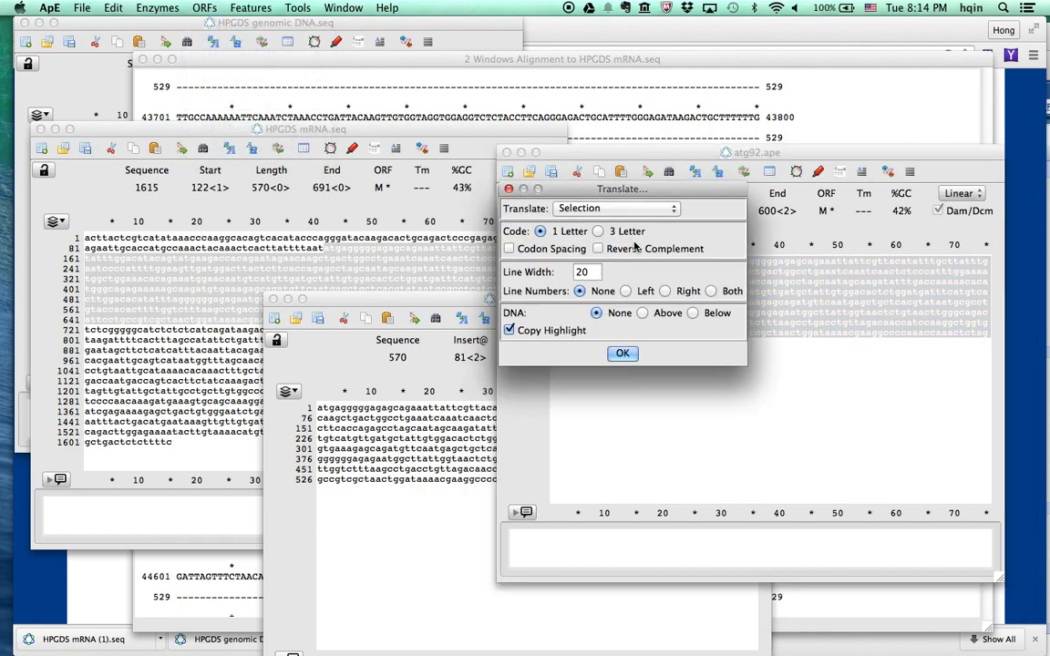
left_click(621, 354)
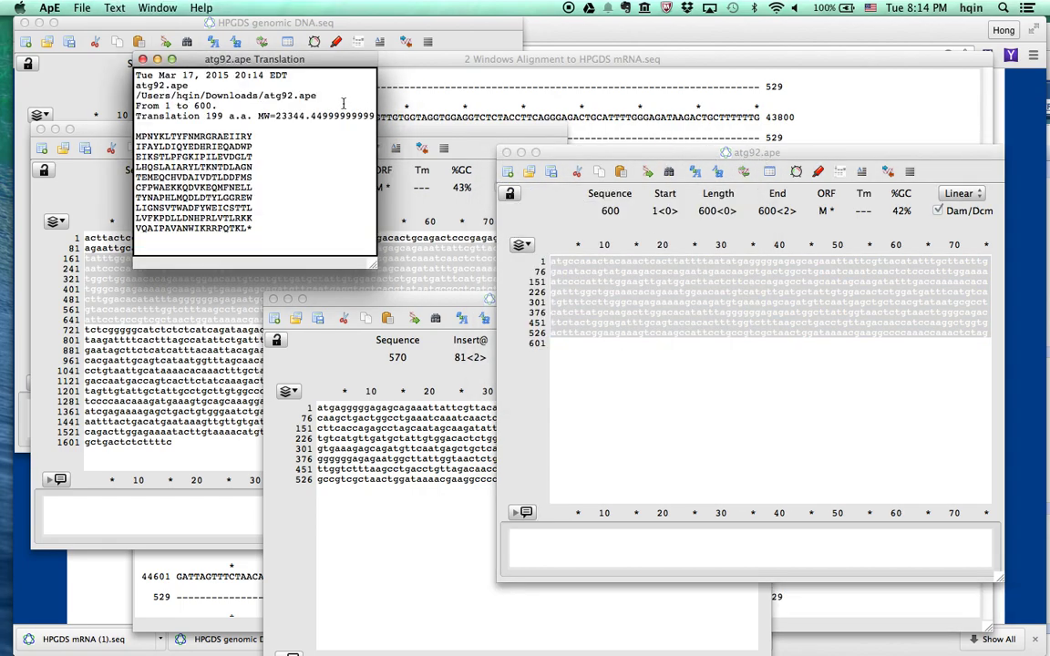
Translate the whole atg122 sequence with 1-letter code and arrange the atg92 and atg122 translation windows so both can be read.
left_click(184, 228)
left_click_drag(192, 61, 630, 76)
left_click(411, 300)
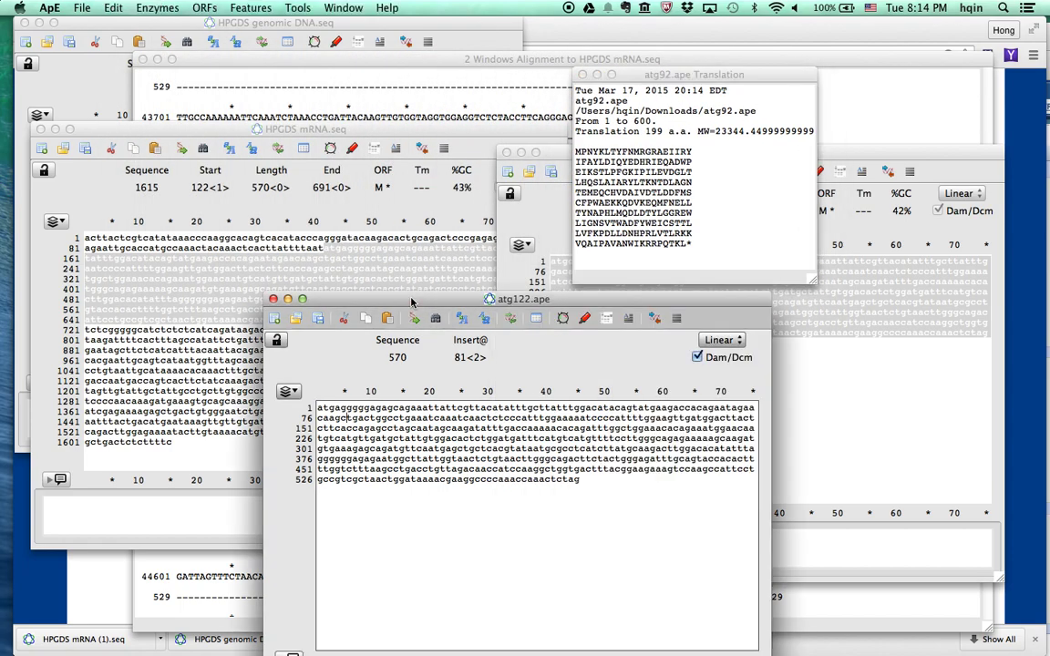
left_click(500, 458)
left_click_drag(590, 480, 369, 401)
left_click(204, 7)
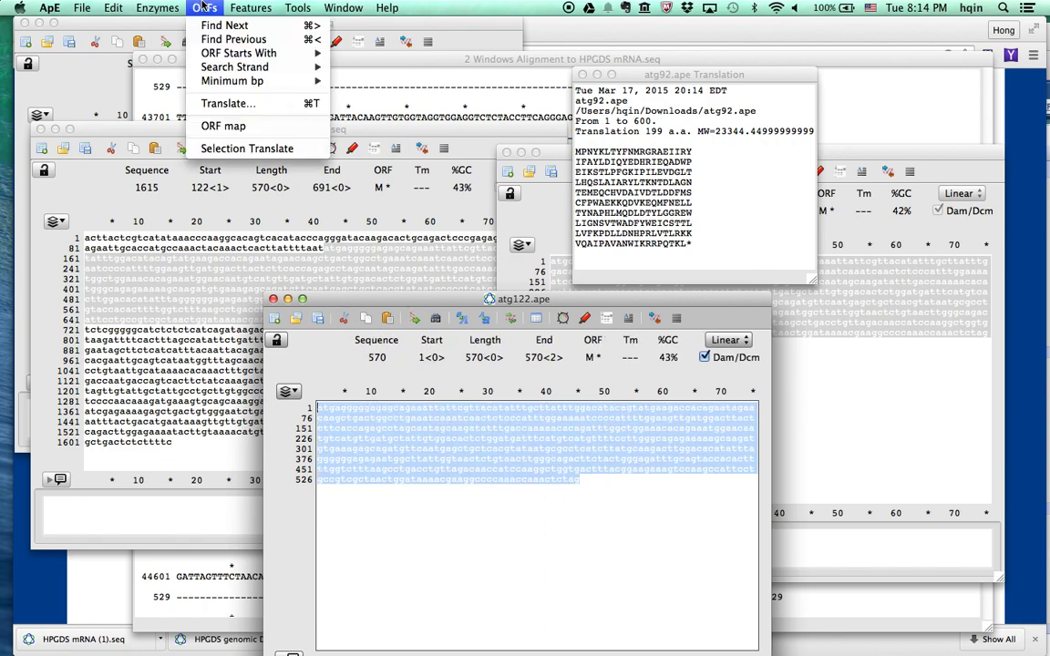
left_click(229, 104)
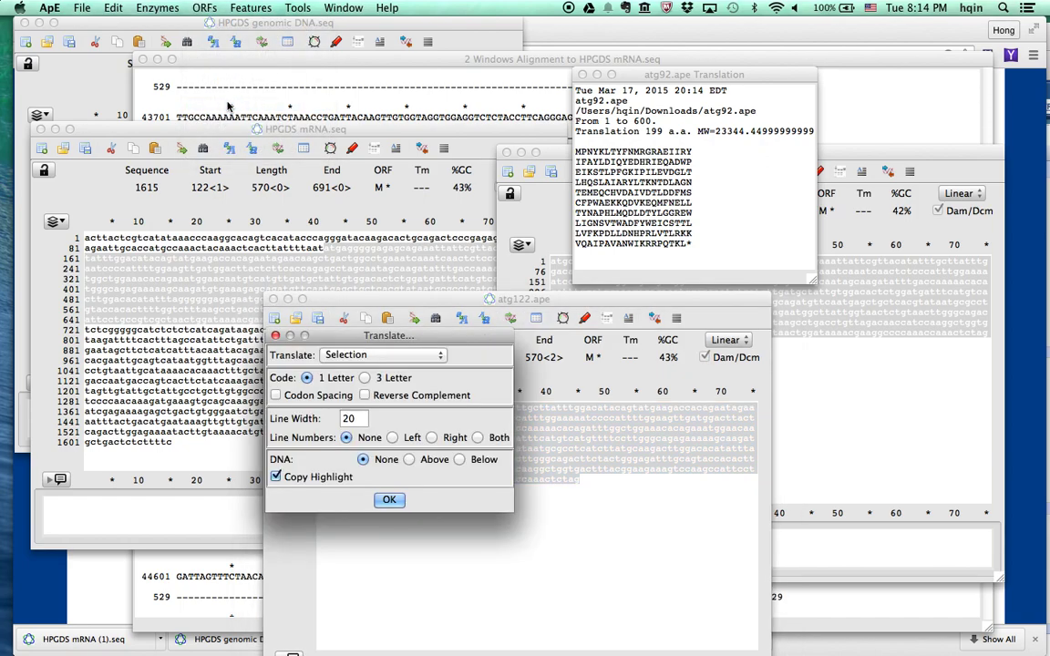
left_click(389, 500)
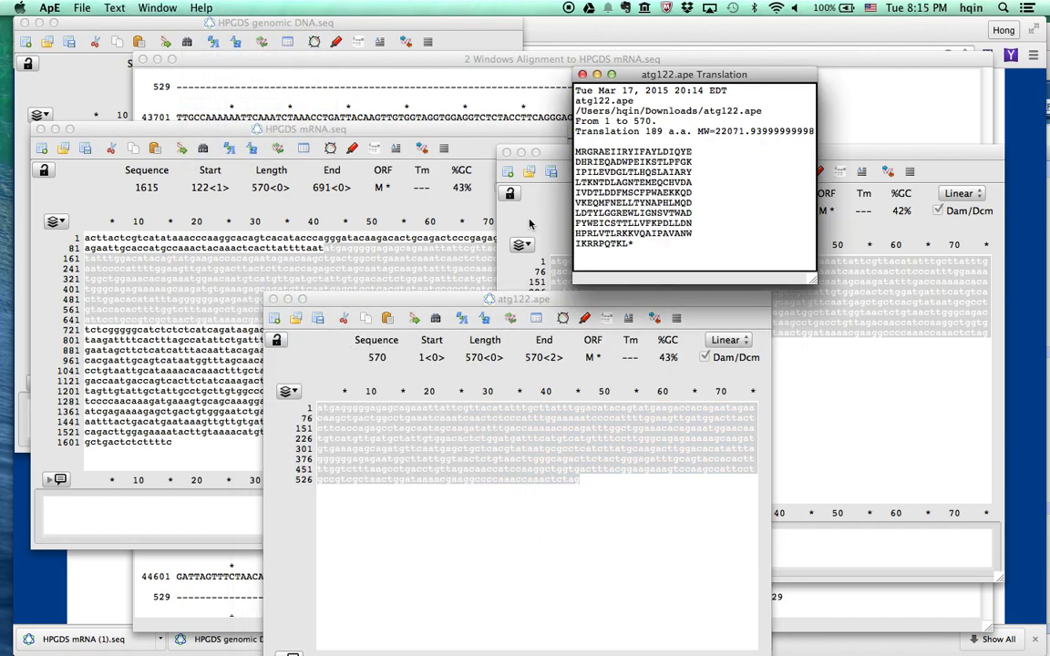
left_click_drag(621, 73, 668, 295)
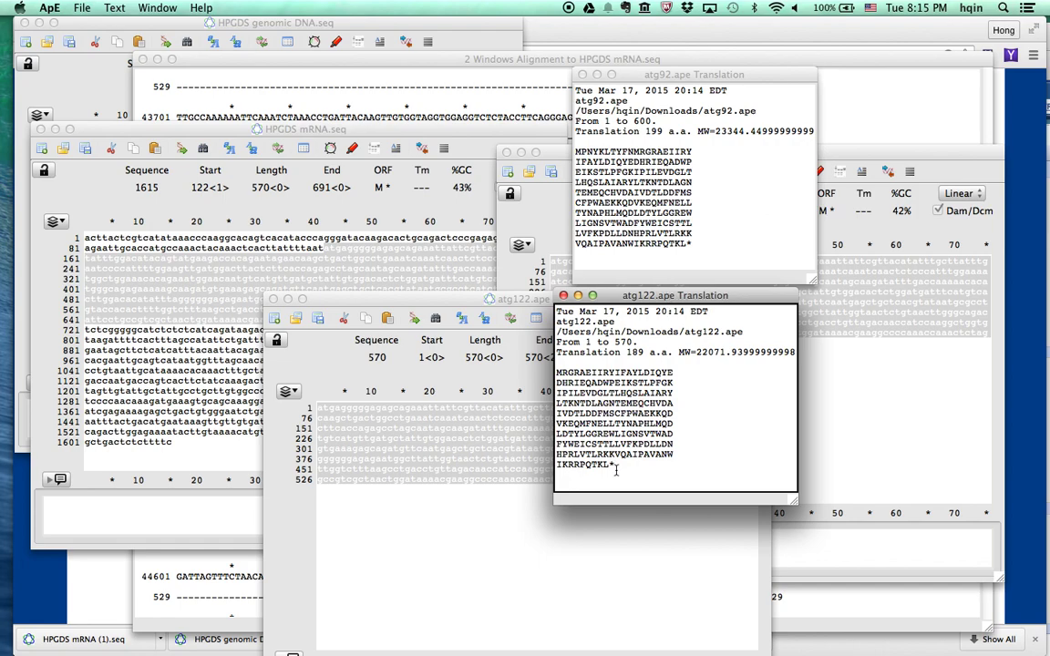
Copy the full amino acid sequence from the atg122 translation and switch to Firefox.
left_click_drag(616, 469, 533, 373)
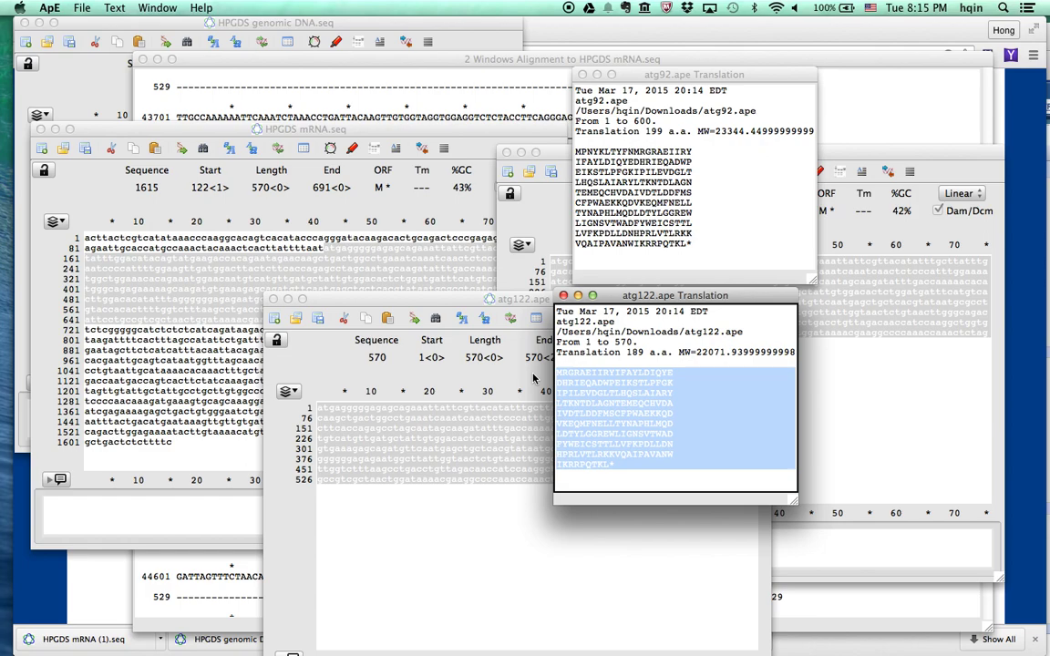
key("super+Tab")
key("super+Tab")
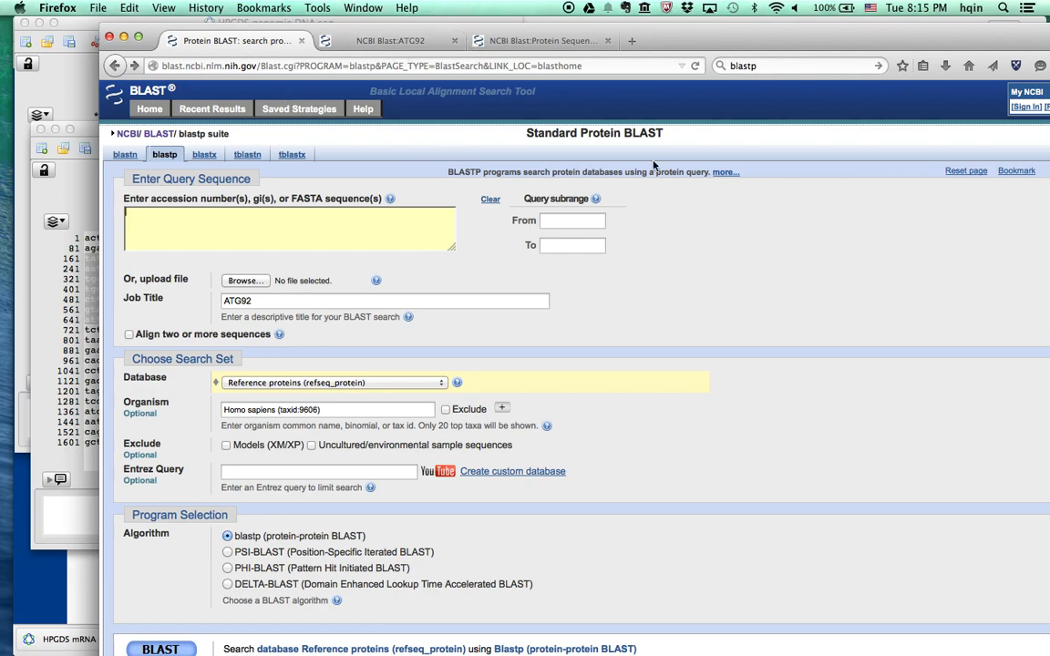
Search the web for blastp in a new browser tab and open NCBI's Protein BLAST form from the result titled blastp.
key("super+t")
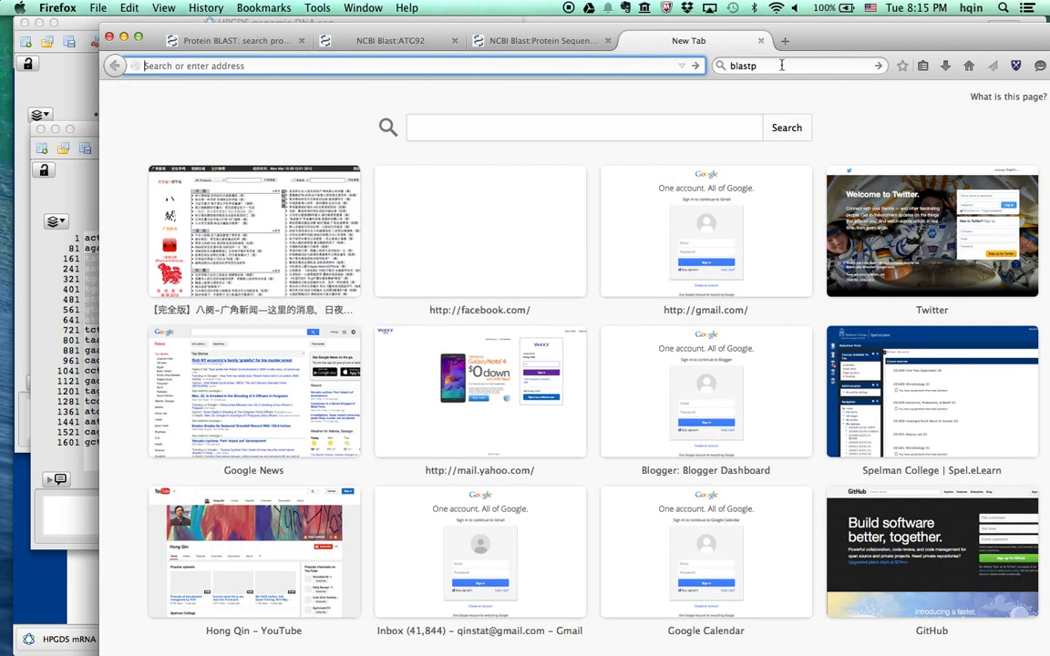
left_click(780, 66)
key("Right")
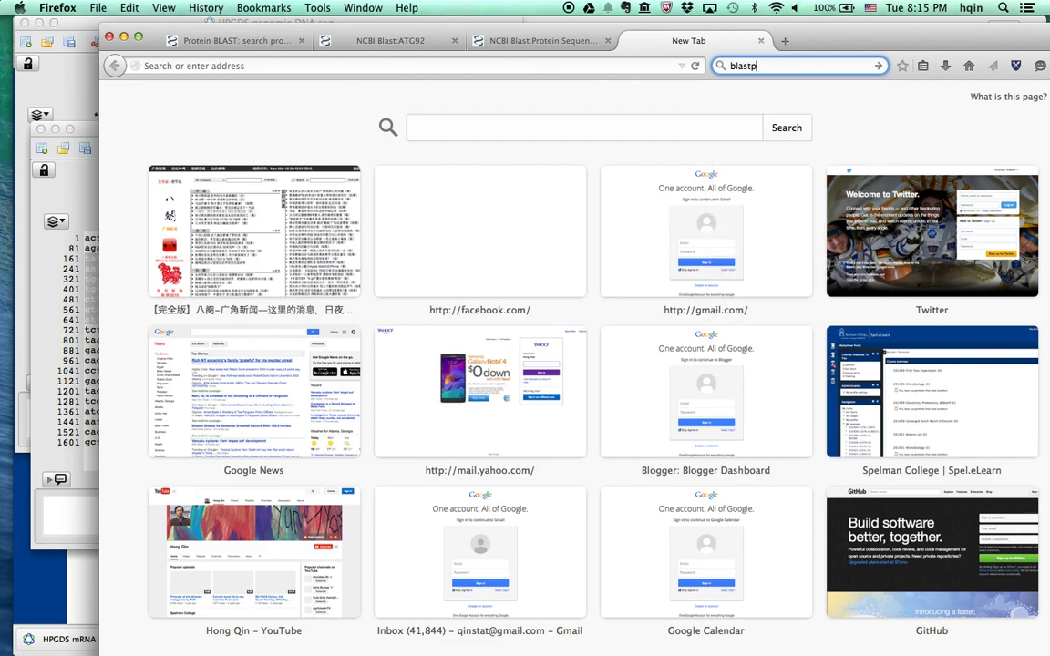
type("p")
key("Return")
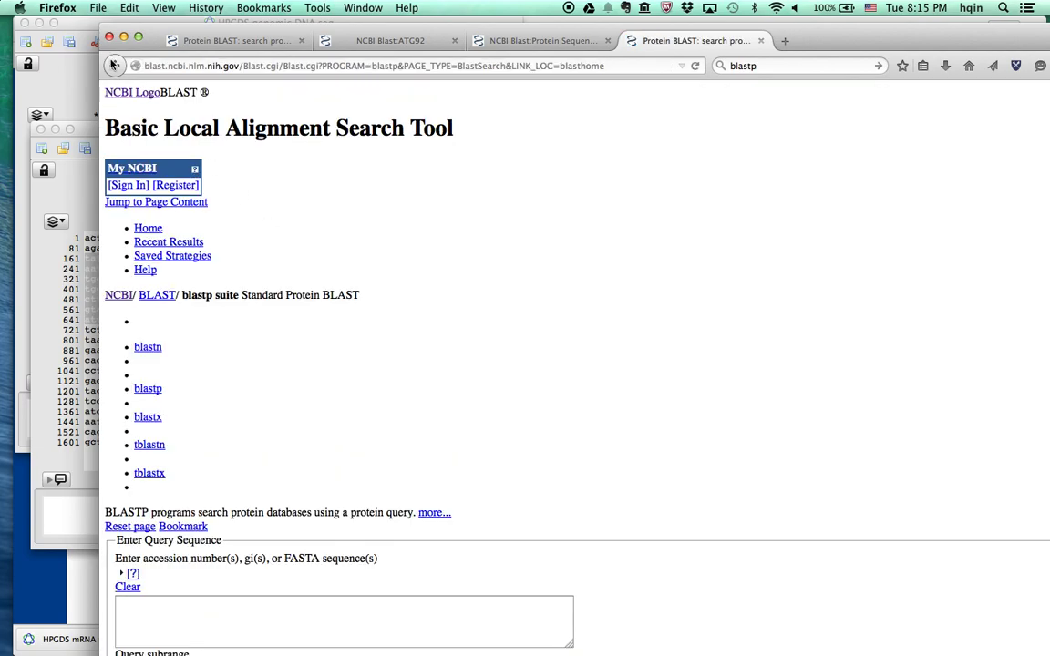
left_click(114, 65)
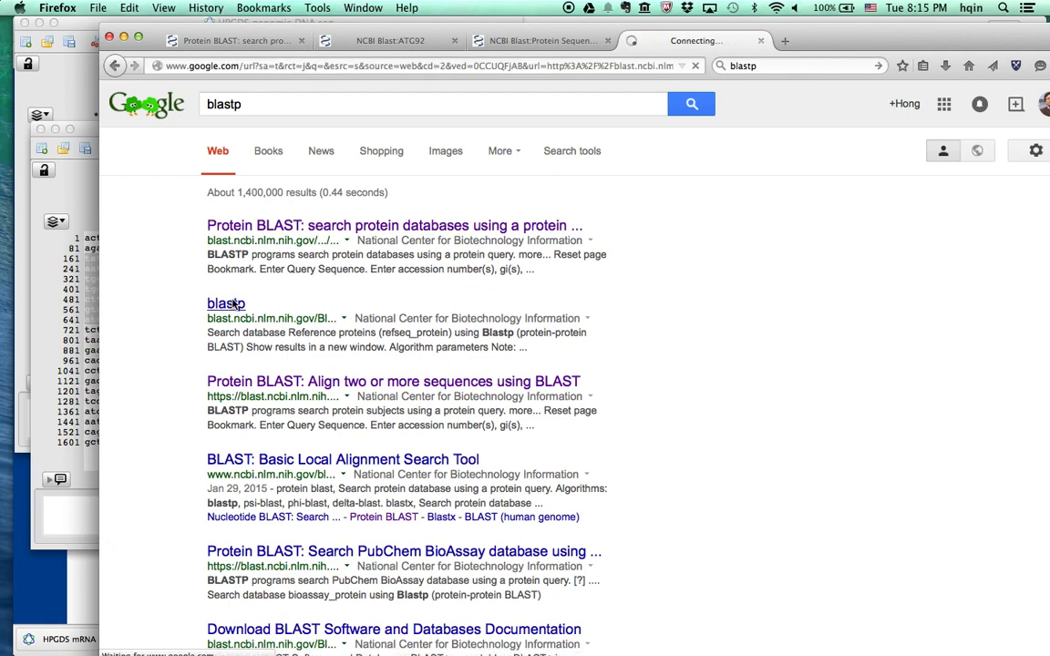
left_click(234, 305)
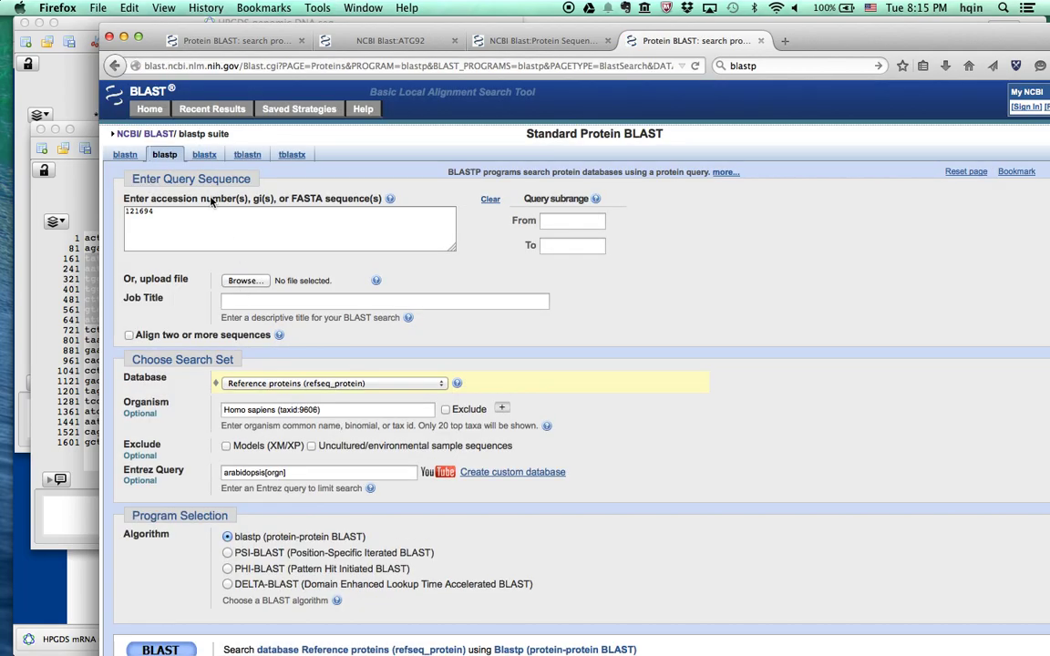
Replace the sample query in the Protein BLAST form with the copied atg122 protein sequence and check its beginning.
left_click_drag(165, 214, 110, 203)
key("super+v")
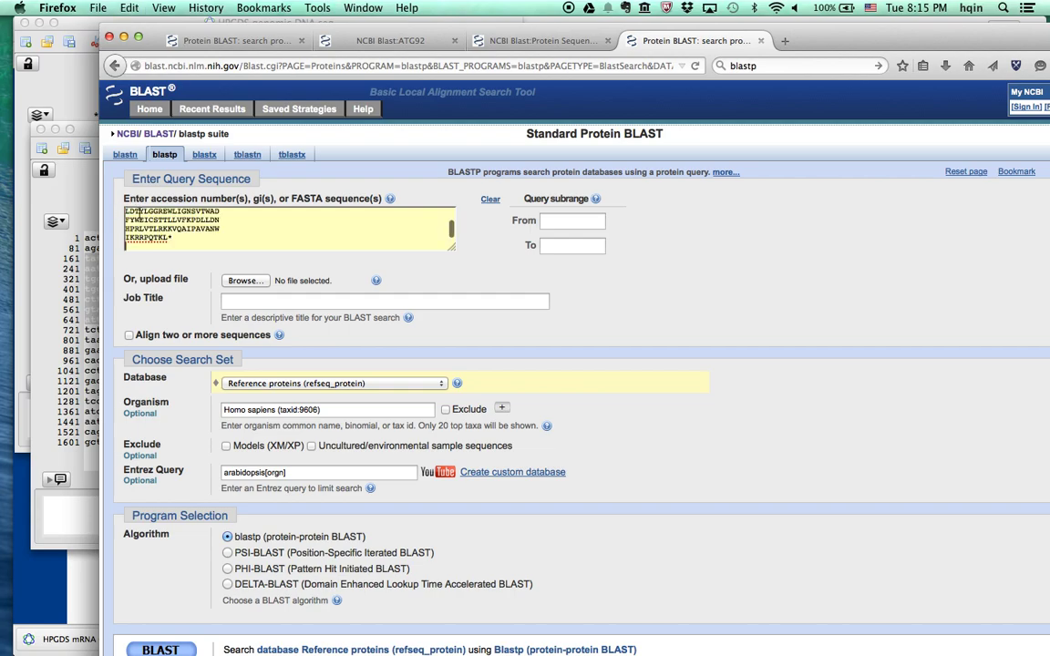
scroll(197, 239, "up", 5)
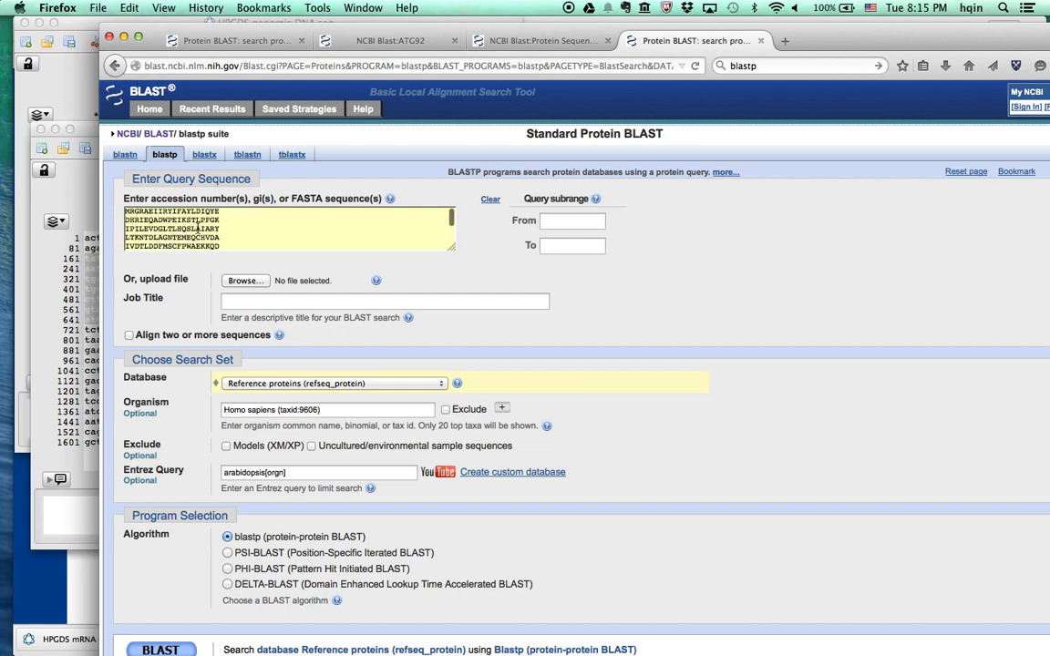
Check the end of the pasted atg122 protein query and set the organism to Homo sapiens (taxid:9606).
scroll(198, 228, "down", 5)
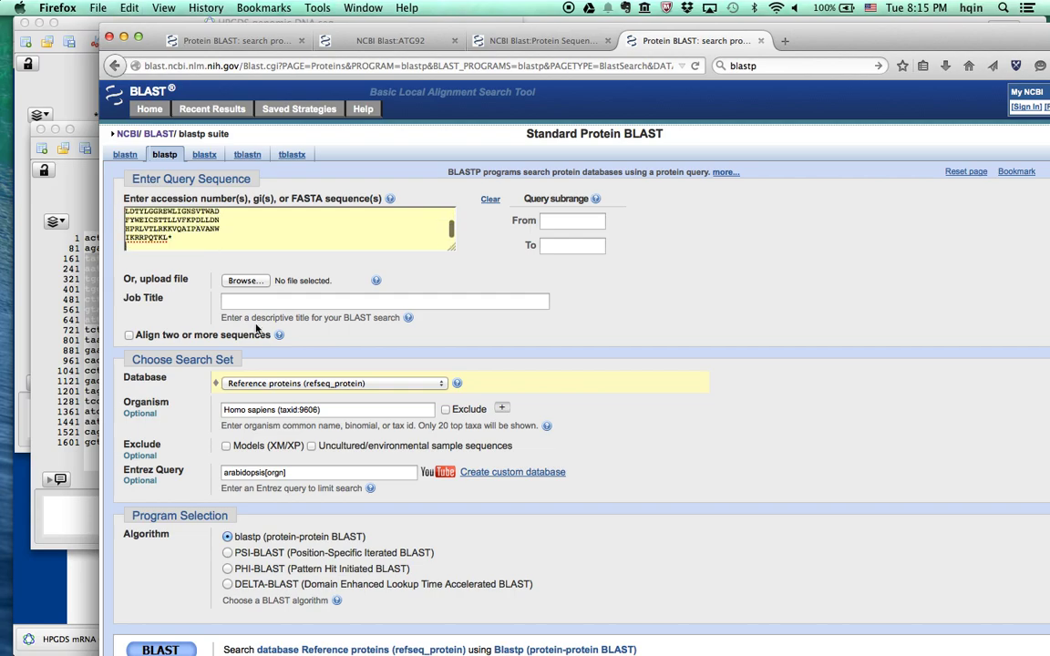
triple_click(333, 410)
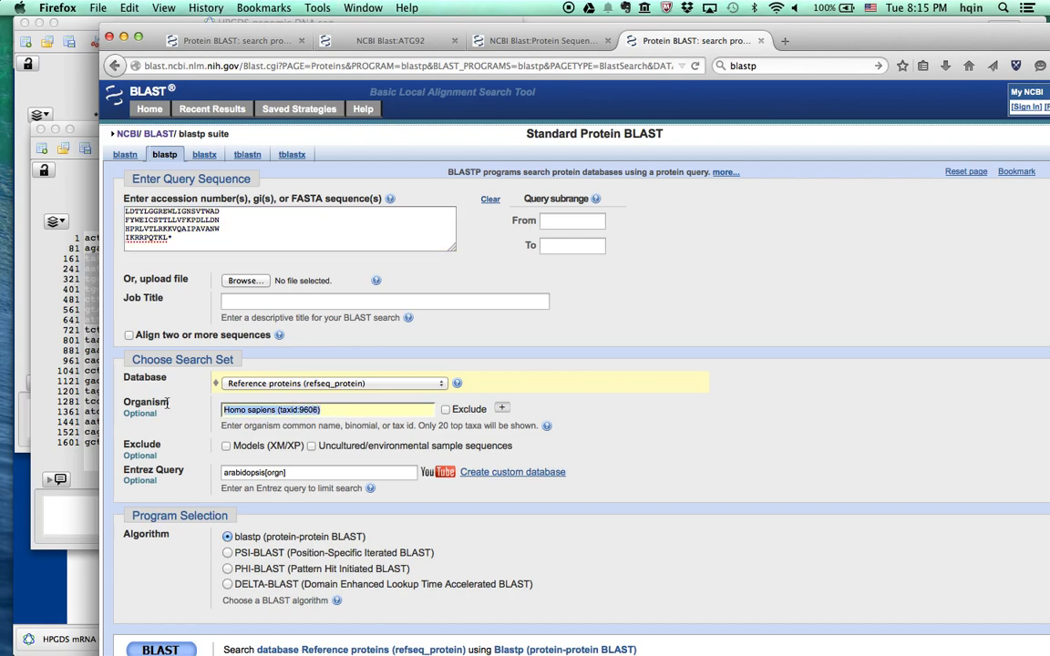
type("homo")
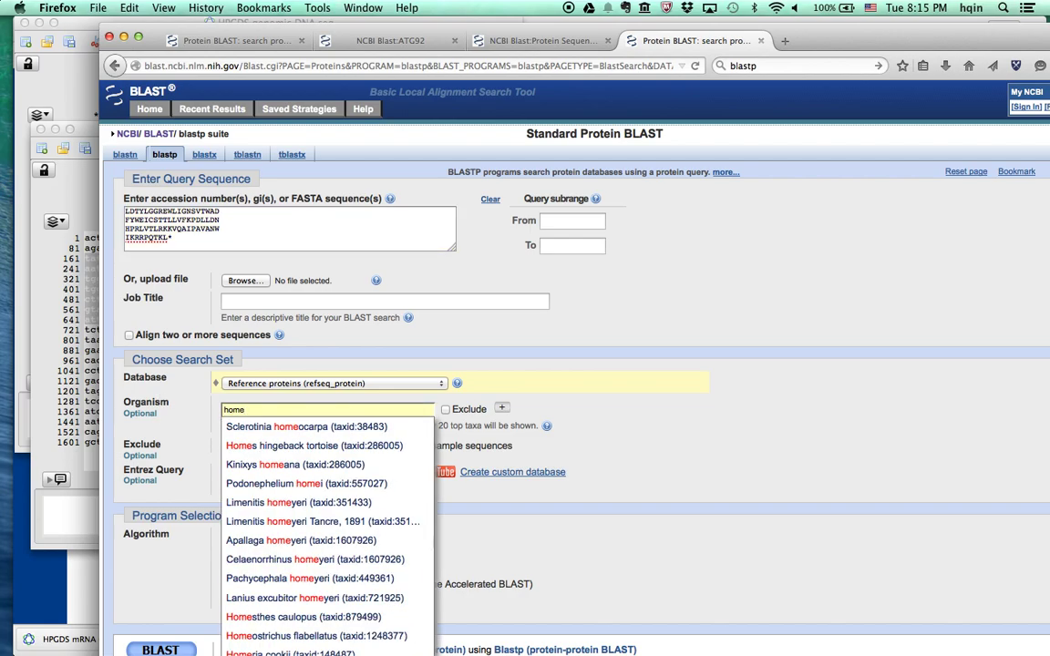
key("BackSpace")
type("o sa")
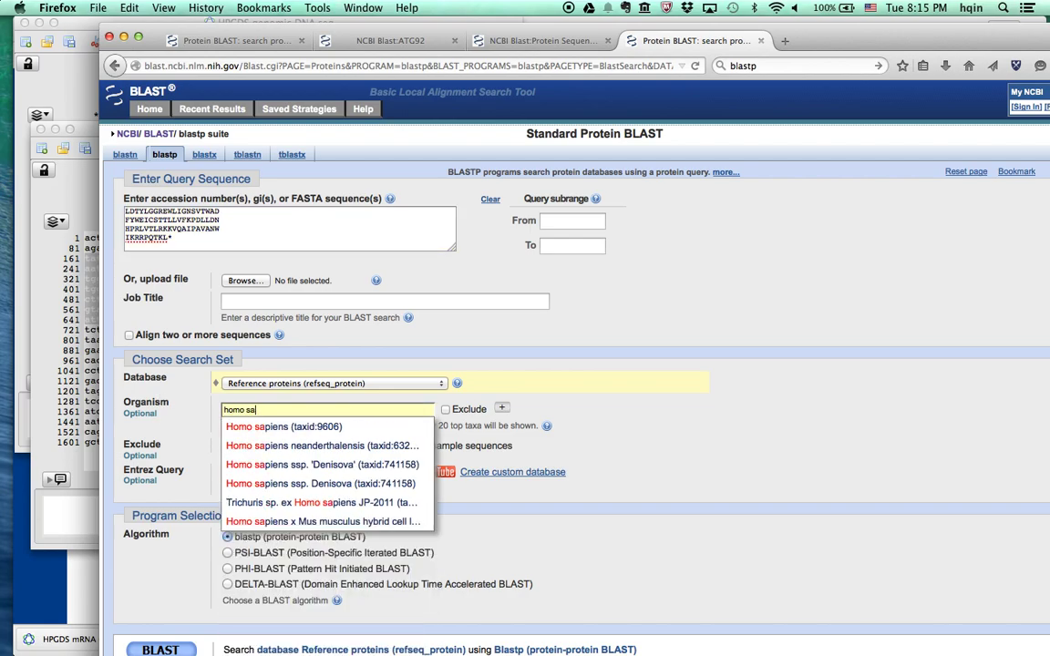
left_click(270, 425)
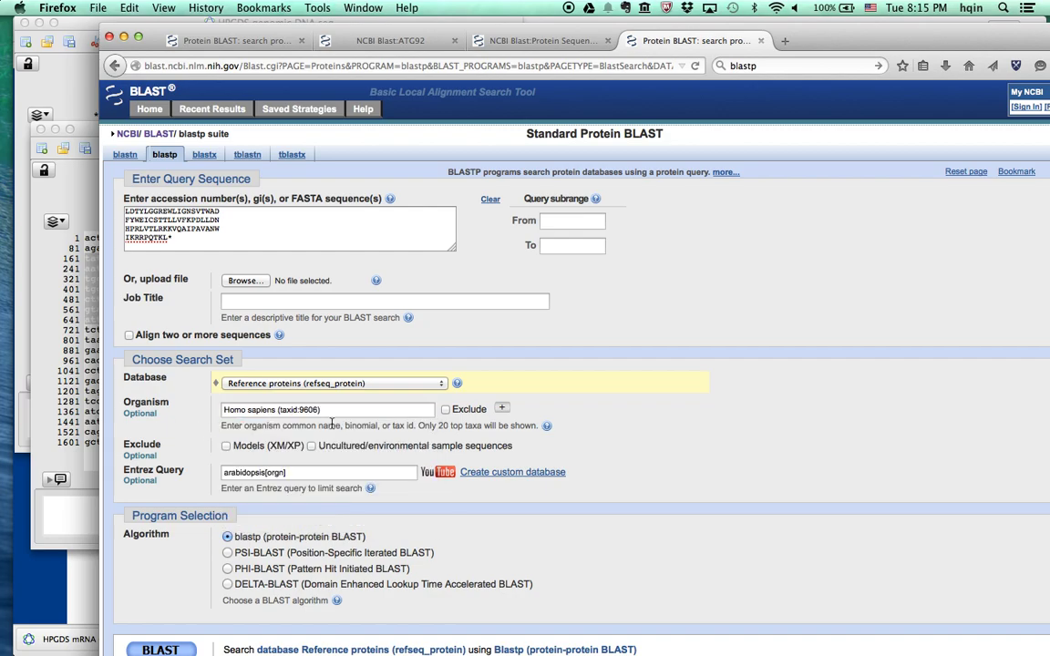
Clear the arabidopsis[orgn] Entrez query and run the BLAST search against Reference proteins (refseq_protein).
scroll(383, 433, "down", 3)
left_click_drag(301, 364, 204, 367)
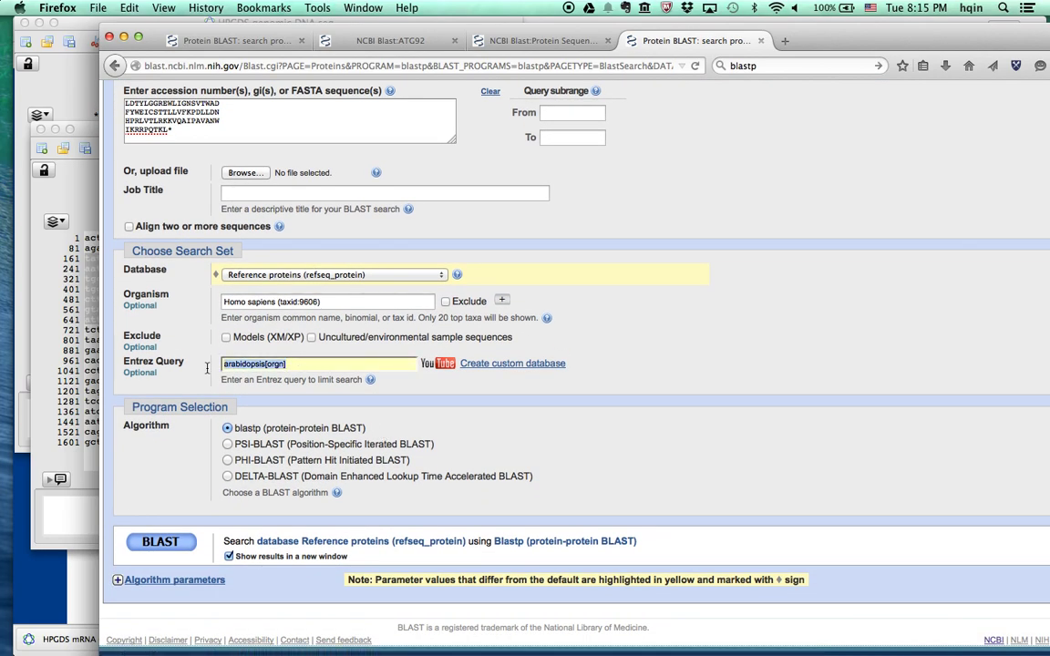
key("BackSpace")
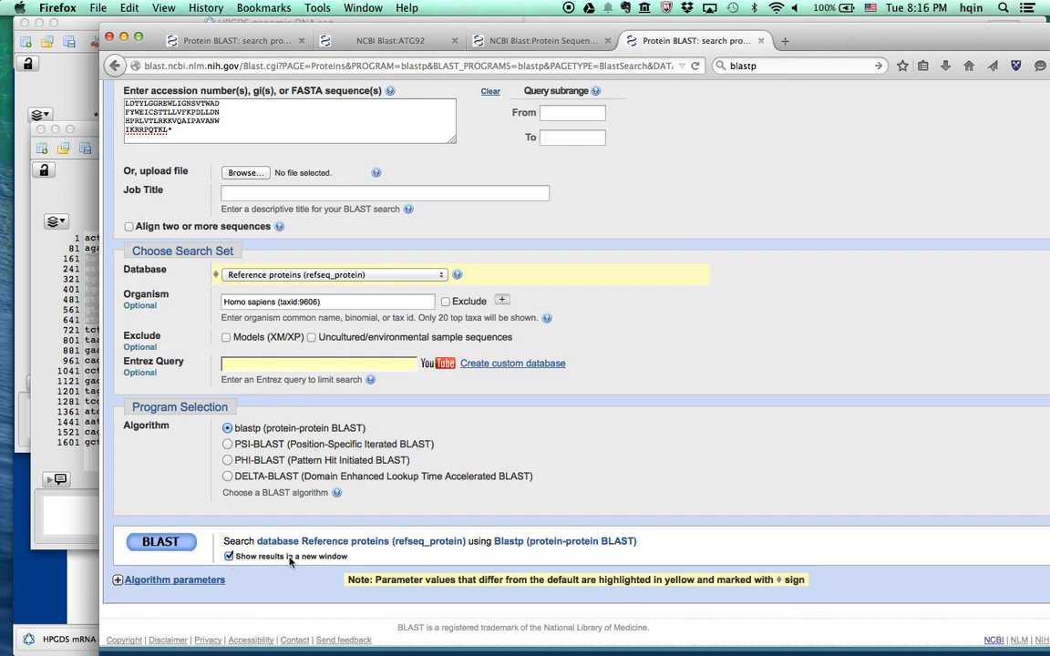
left_click(164, 543)
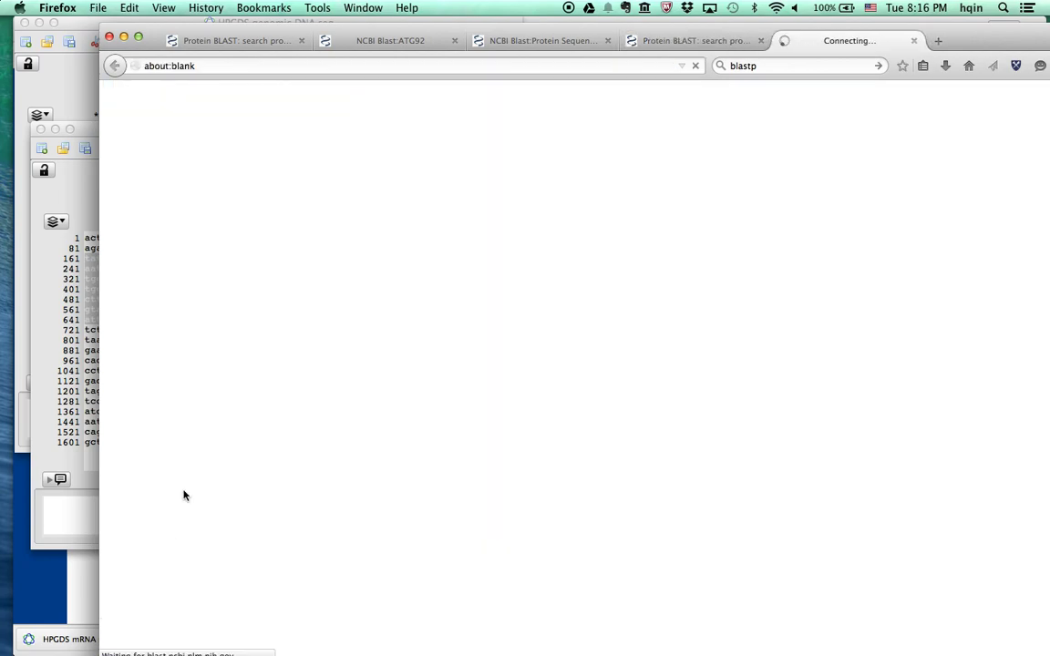
Compare the ATG92 report, the earlier protein sequence report and the new blastp report, including their hit lists and alignments.
left_click(358, 44)
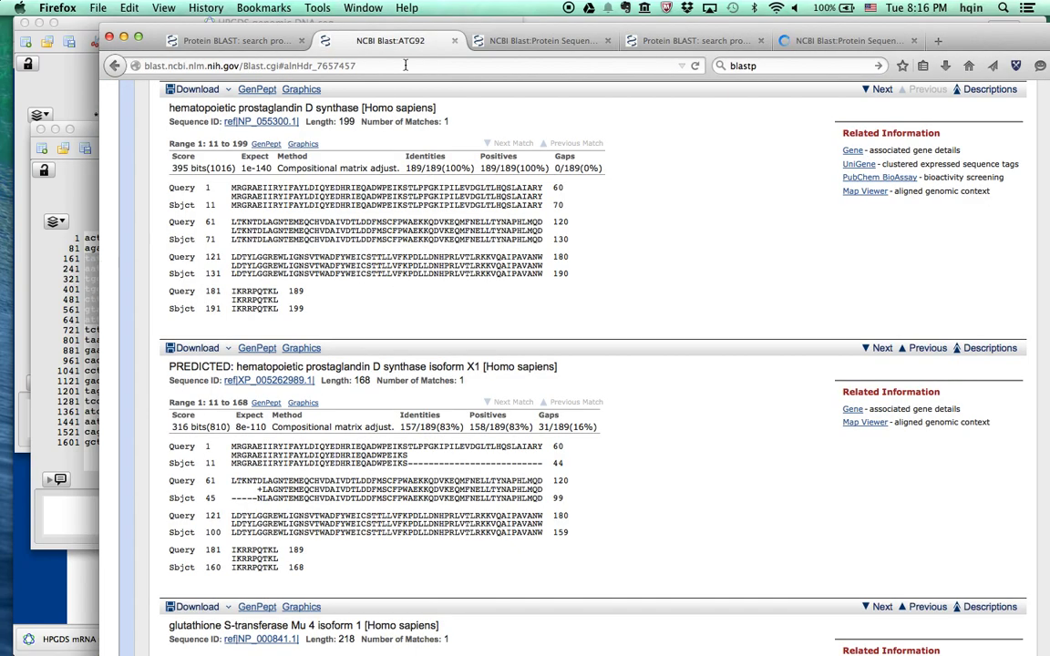
left_click(517, 39)
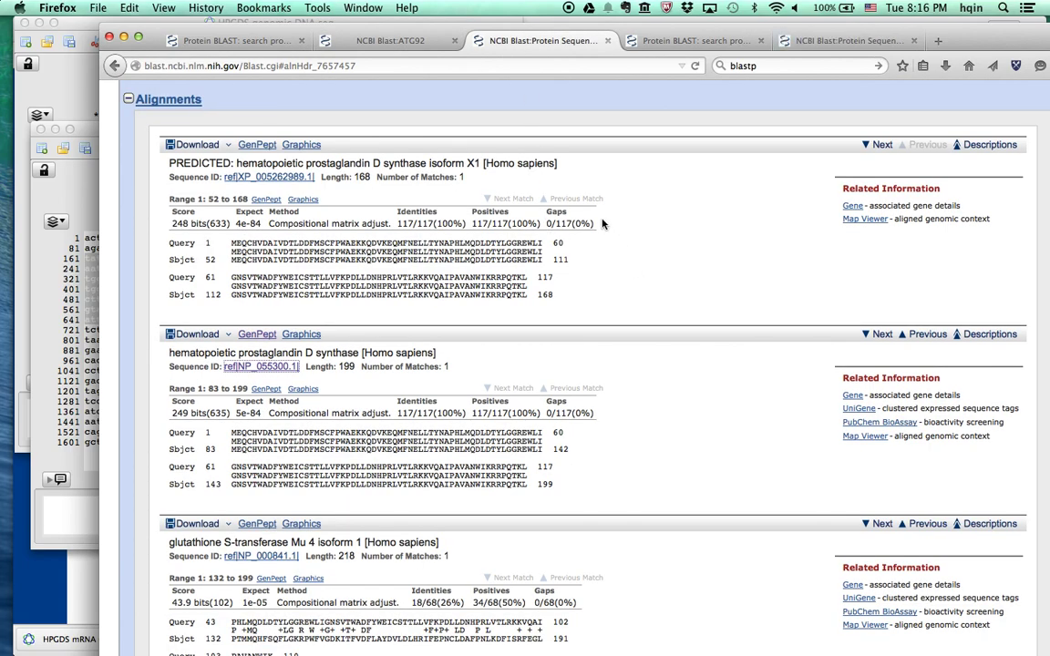
scroll(600, 239, "up", 10)
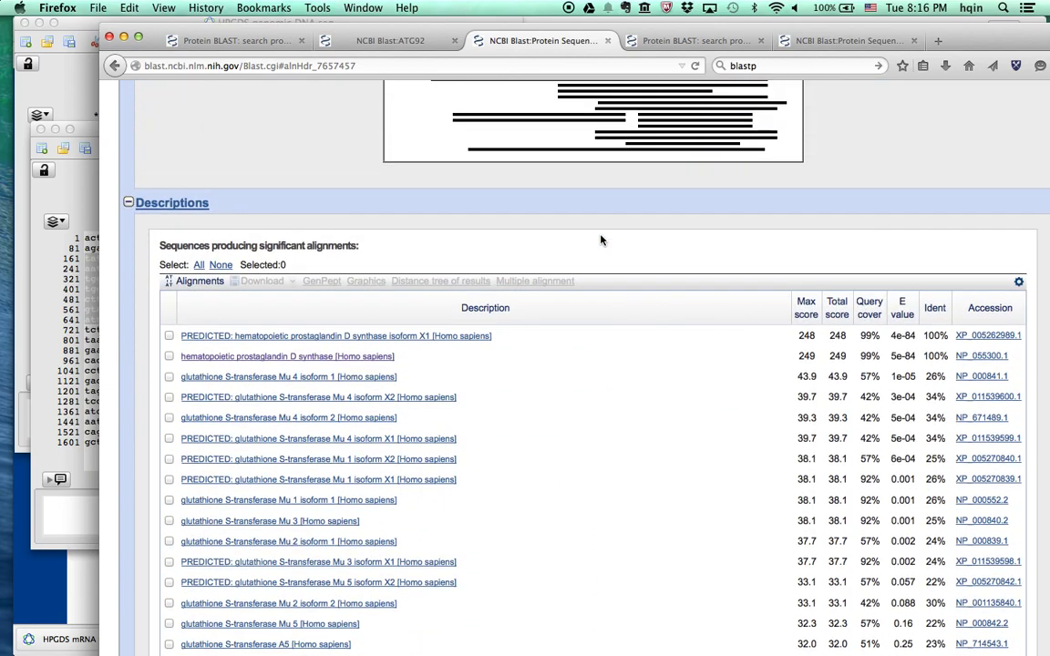
scroll(601, 239, "down", 3)
left_click(836, 40)
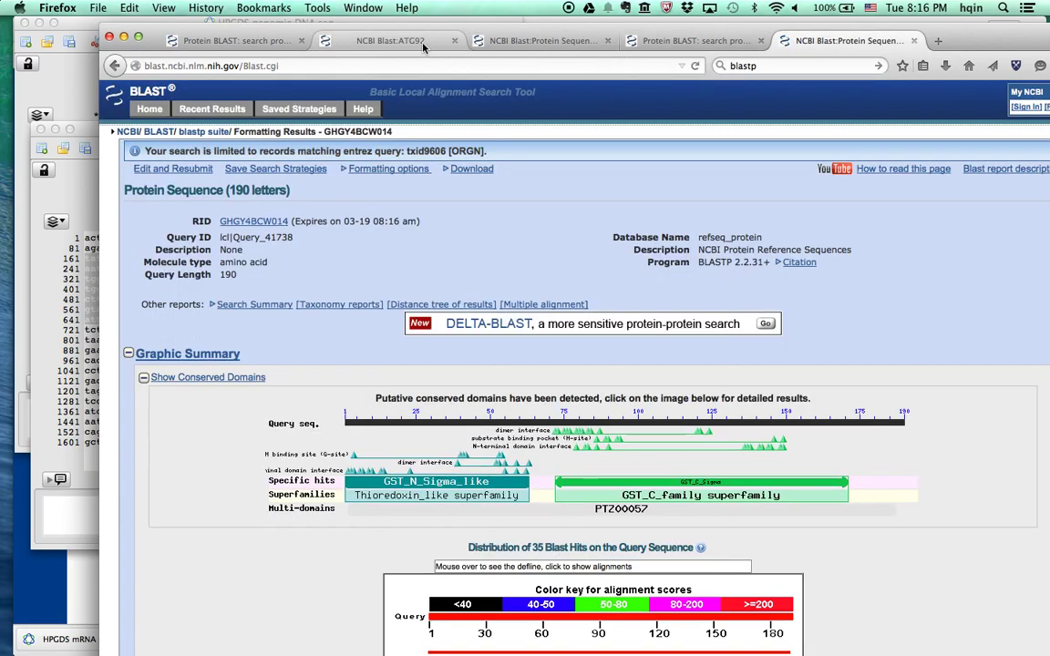
scroll(701, 230, "down", 15)
scroll(702, 229, "up", 15)
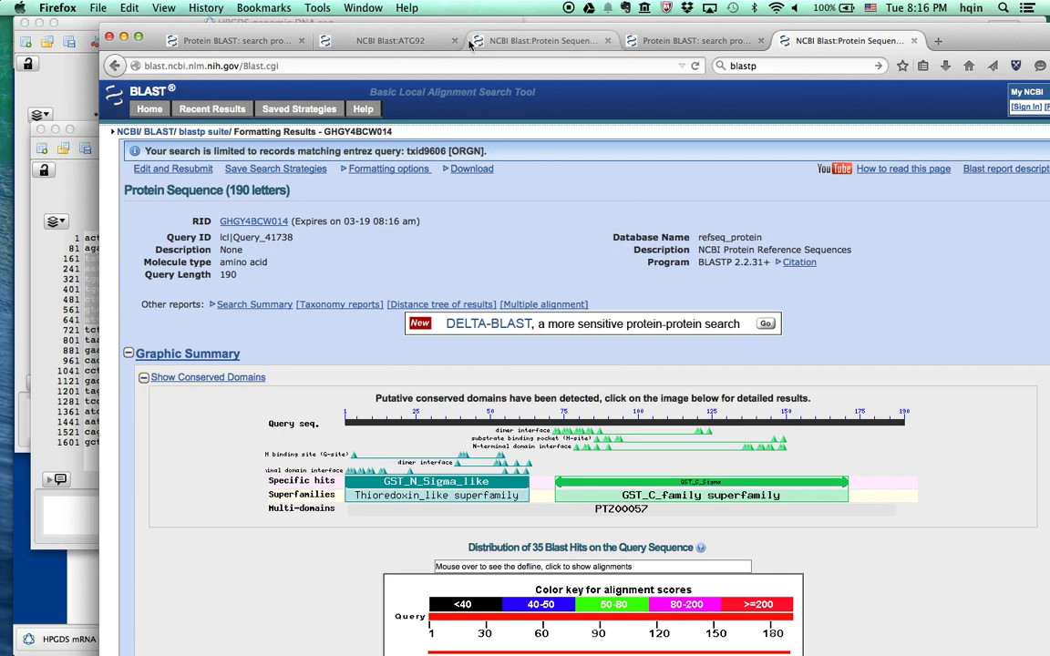
Leave the untitled BLAST report and open a fresh protein blast form from the BLAST home page.
left_click(113, 67)
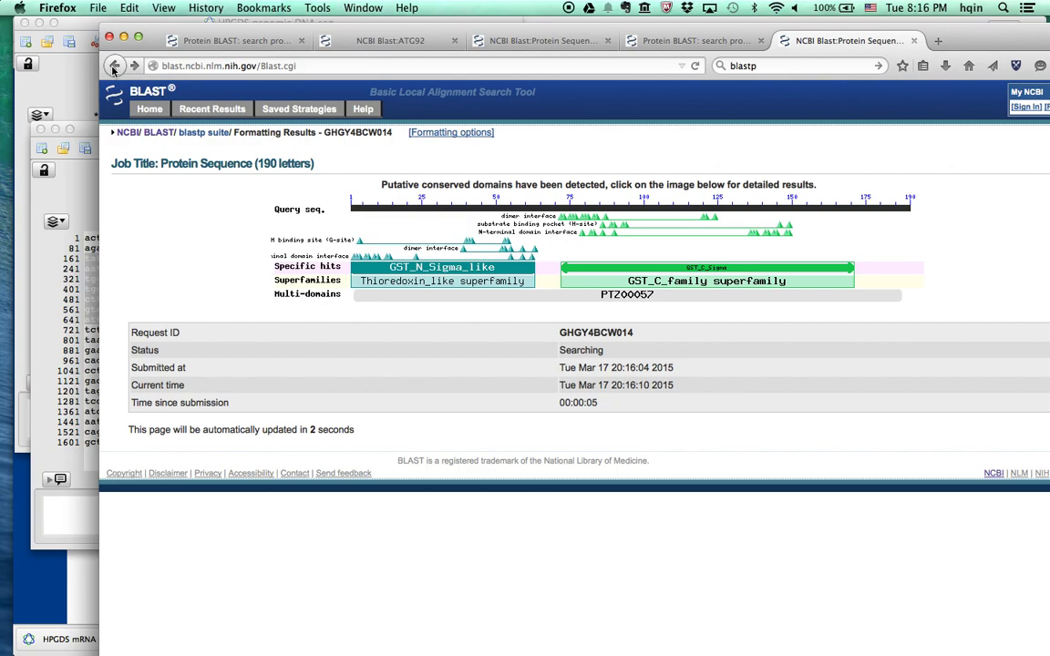
left_click(114, 67)
left_click(149, 109)
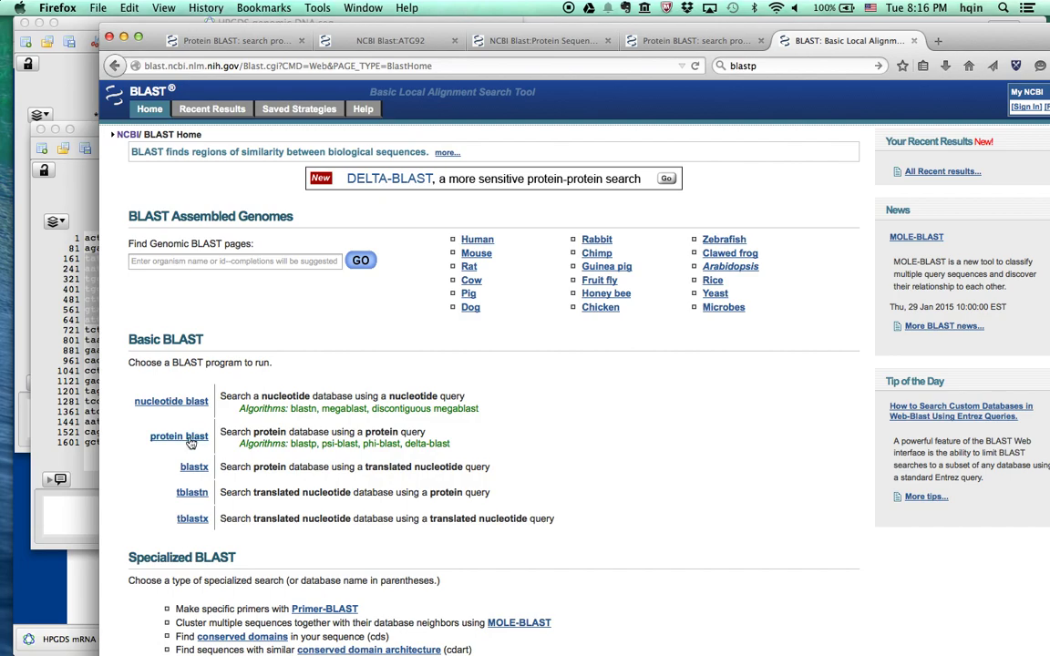
left_click(179, 437)
left_click(230, 237)
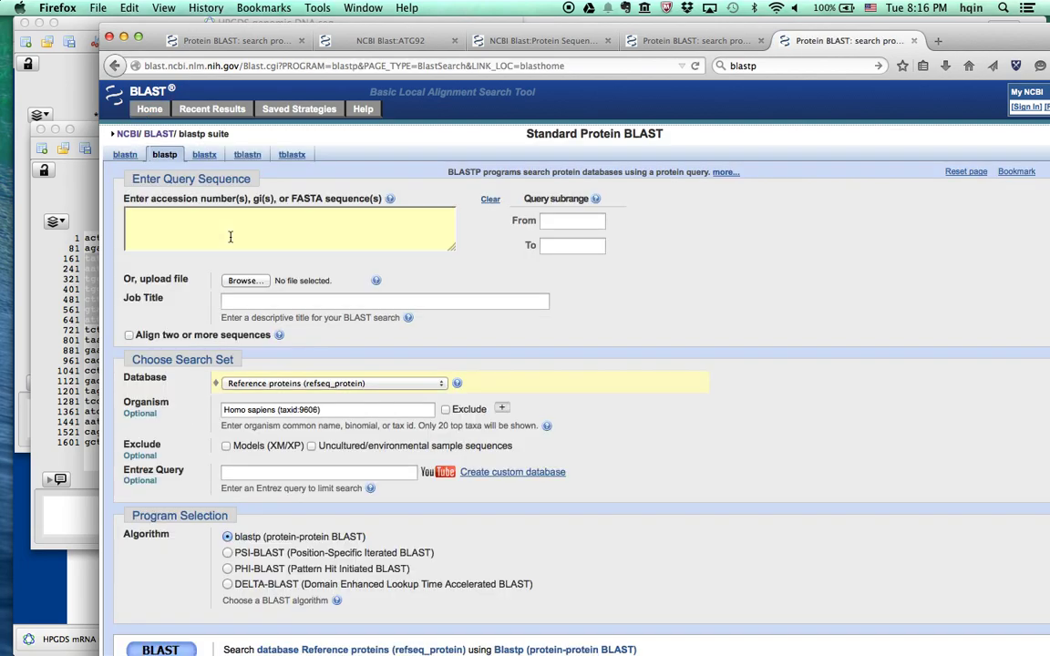
Paste the atg122 protein sequence as the query, title the job ATG122 and run the BLAST search.
type("LDTYLGGREWLIGNSVTWAD FYWEICSTTLLVFKPDLLDN HPRLVTLRKKVQAIFAVANW IKRRPQTKL*")
left_click(239, 304)
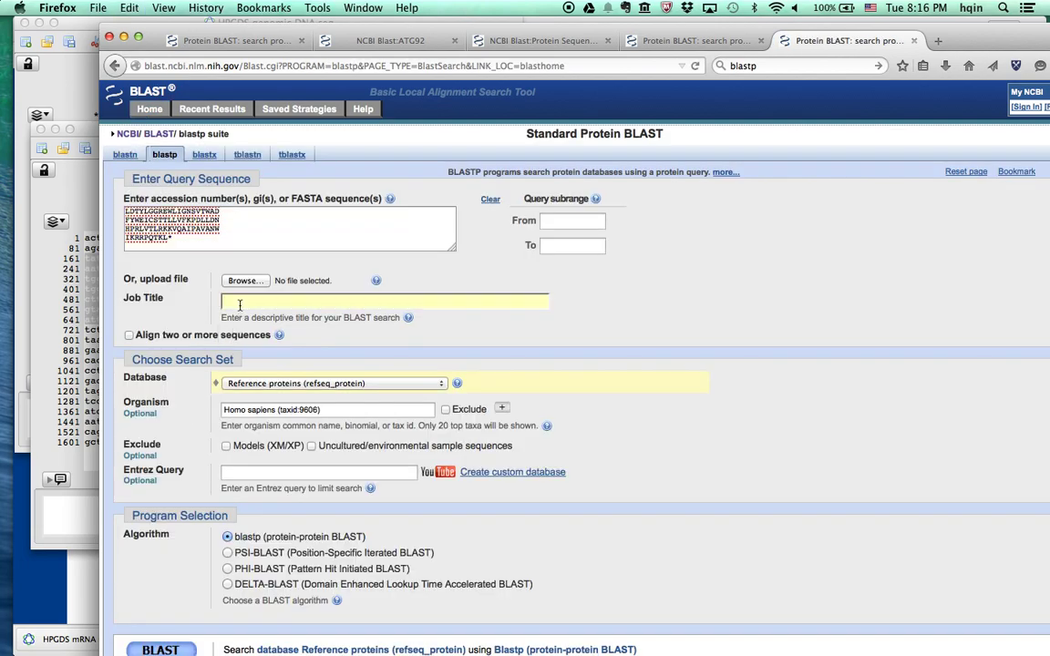
type("ATG")
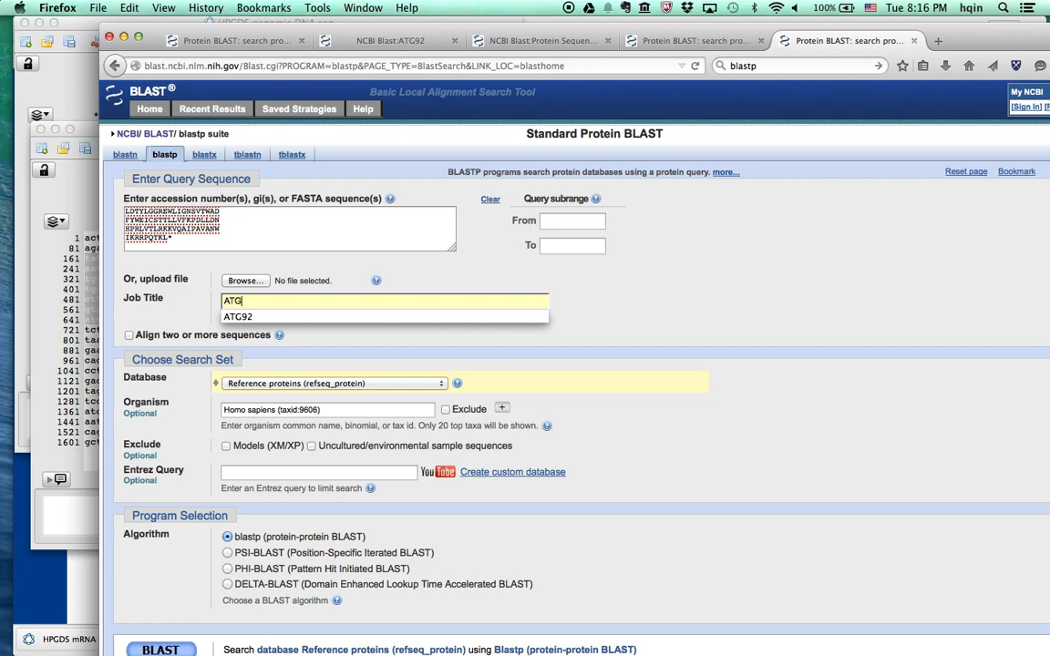
type("122")
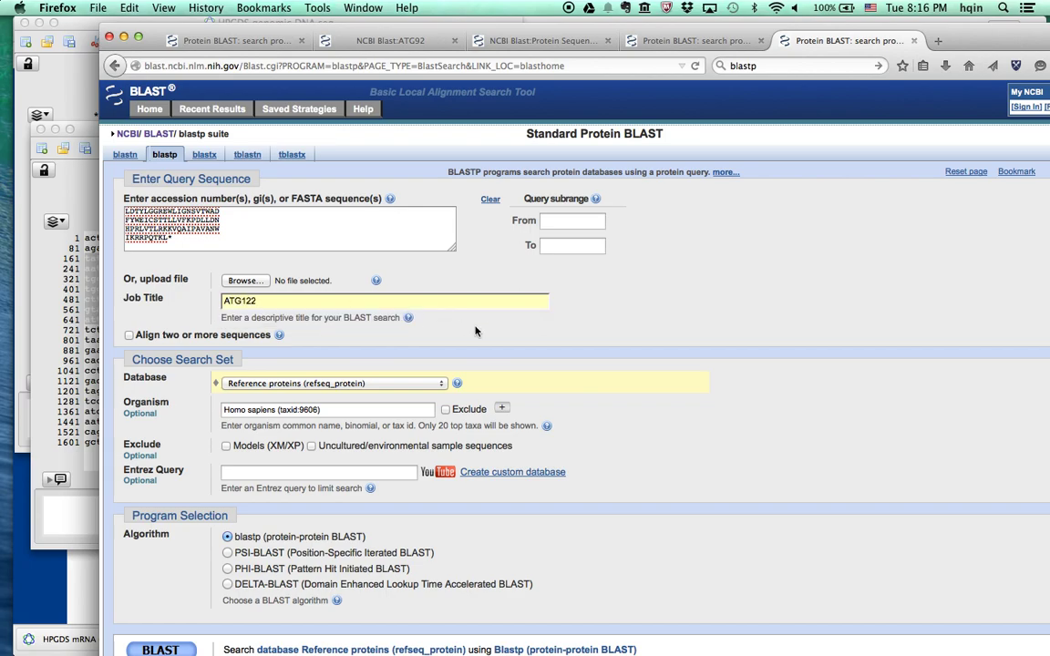
scroll(336, 408, "down", 3)
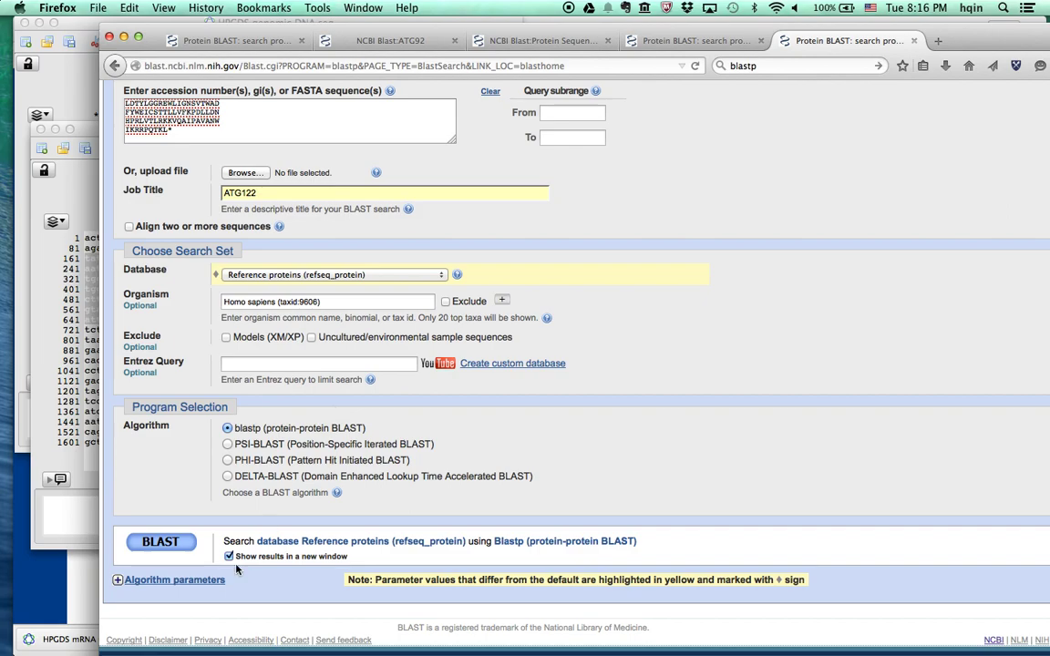
left_click(159, 543)
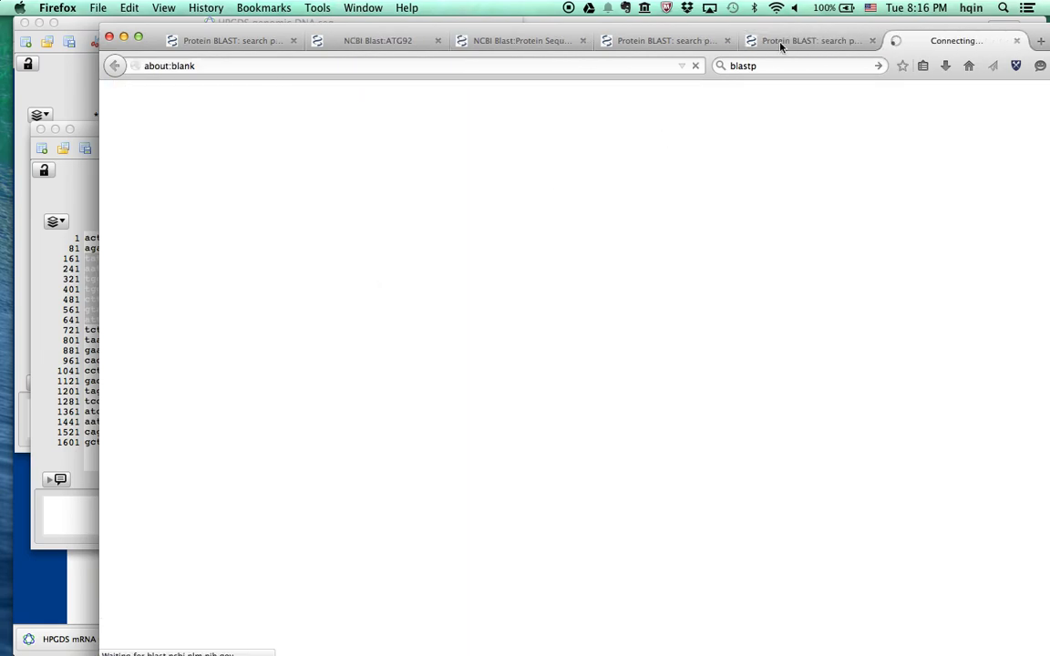
left_click(791, 40)
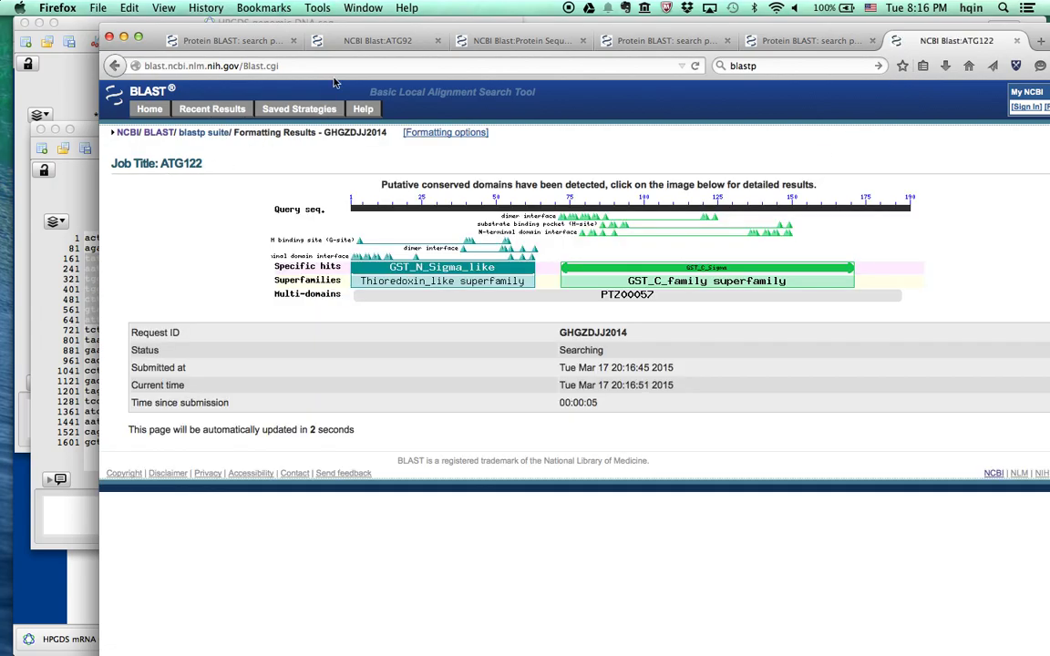
Review the alignments in the ATG92 BLAST report and switch to ApE.
left_click(323, 40)
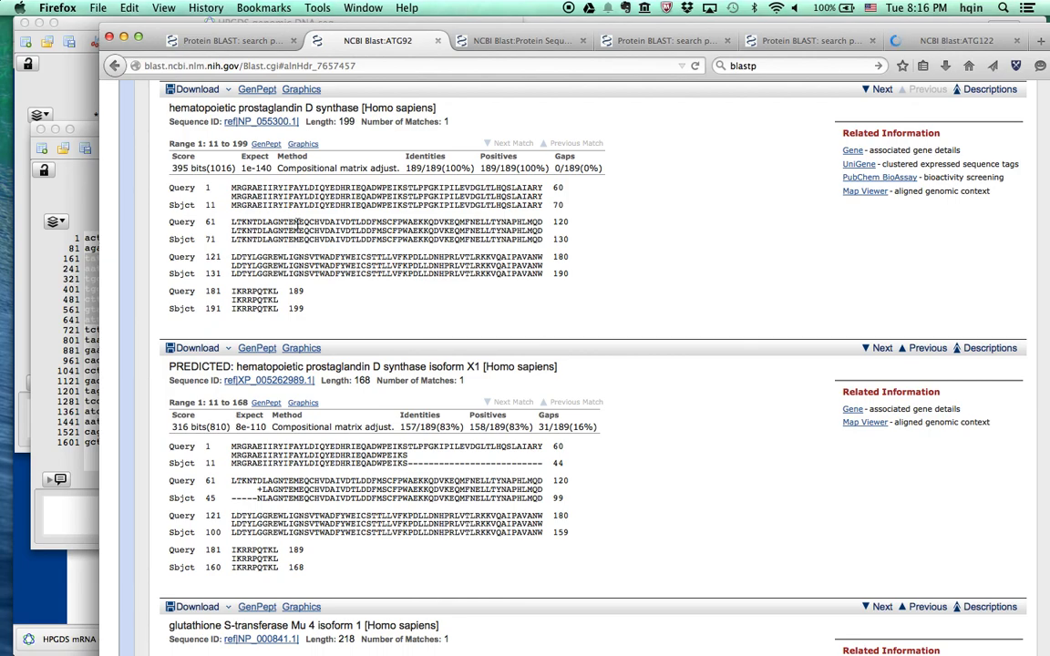
key("super+Tab")
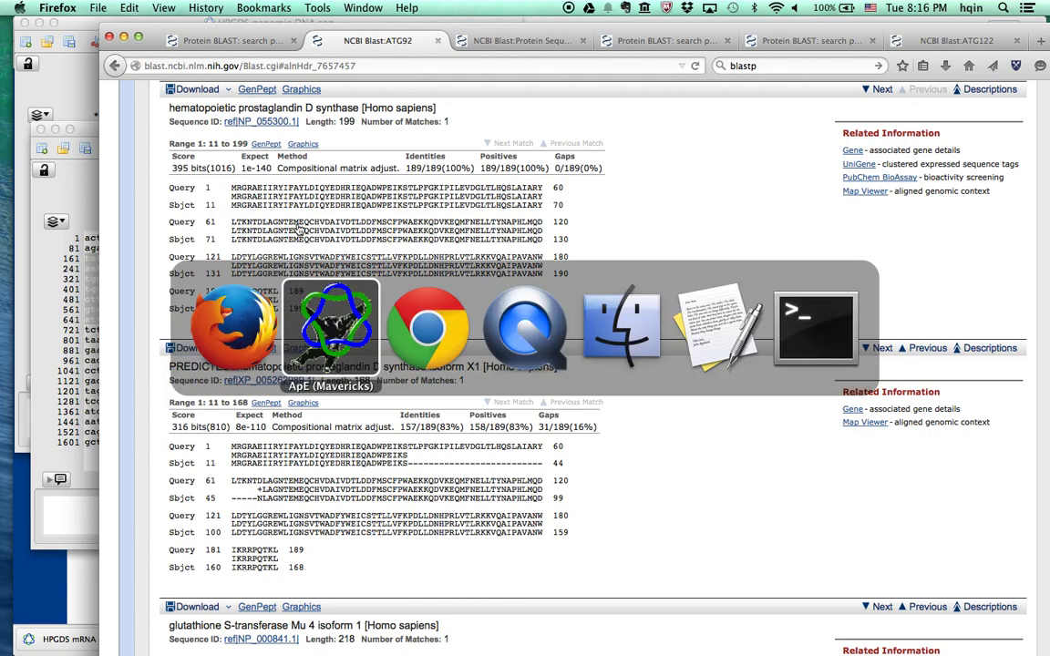
key("super+Tab")
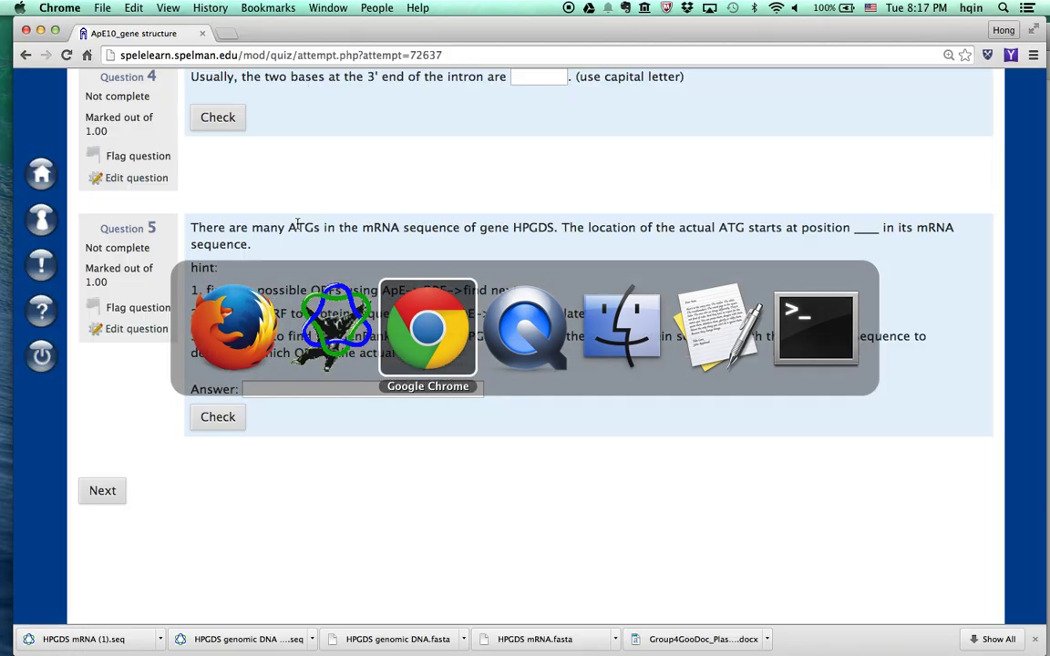
key("super+Tab")
key("super+Tab")
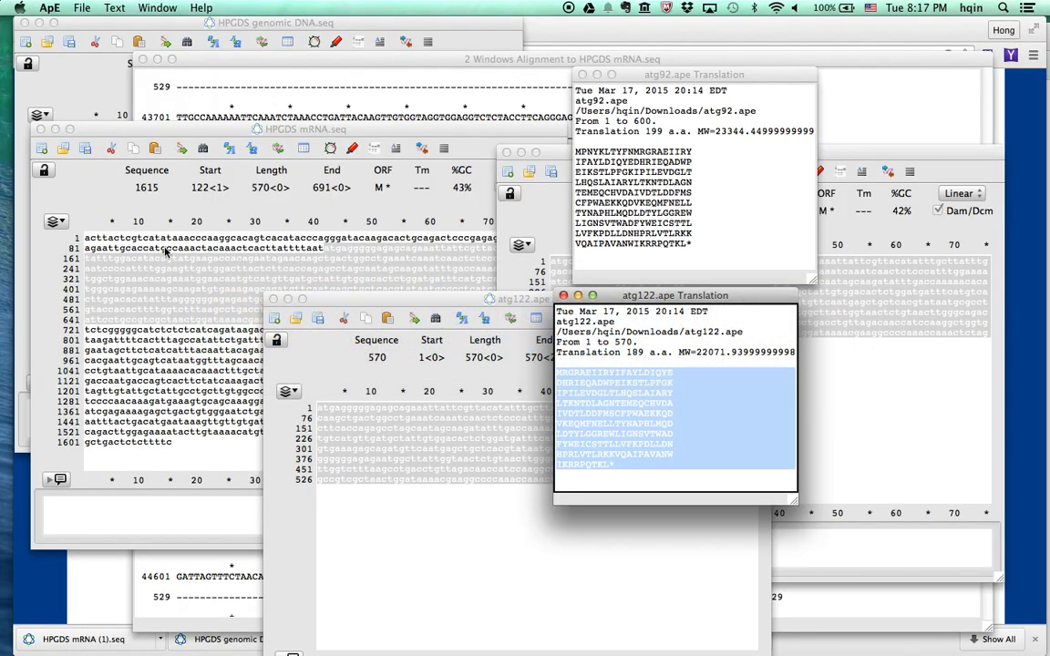
Find the first ORF in HPGDS mRNA.seq from near the start of the sequence, and repeat the search to verify it.
left_click(166, 251)
left_click(109, 238)
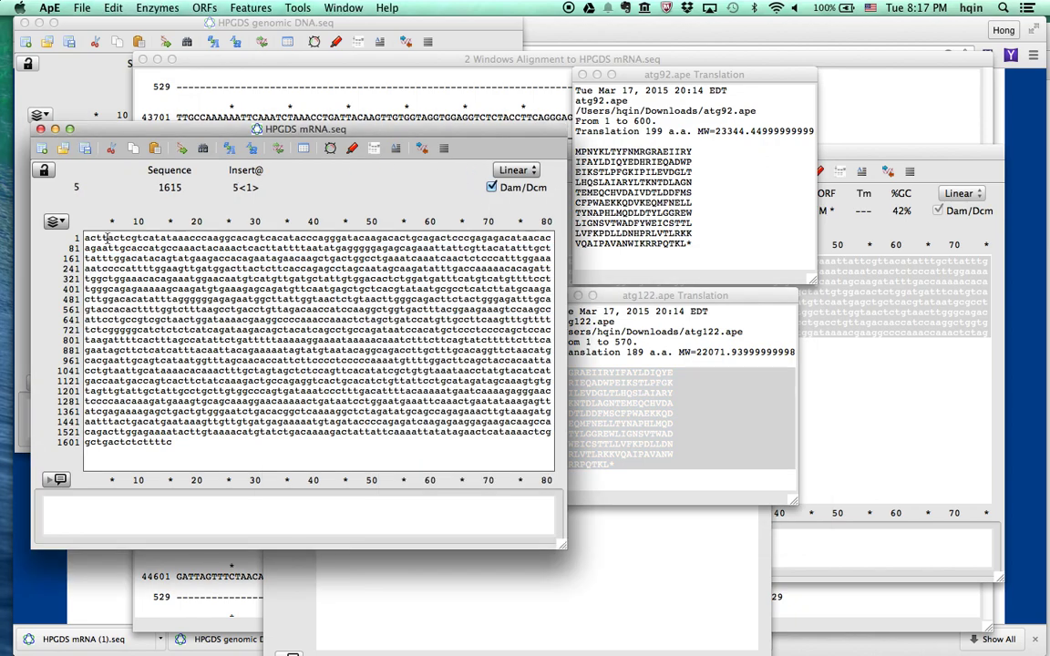
left_click(195, 7)
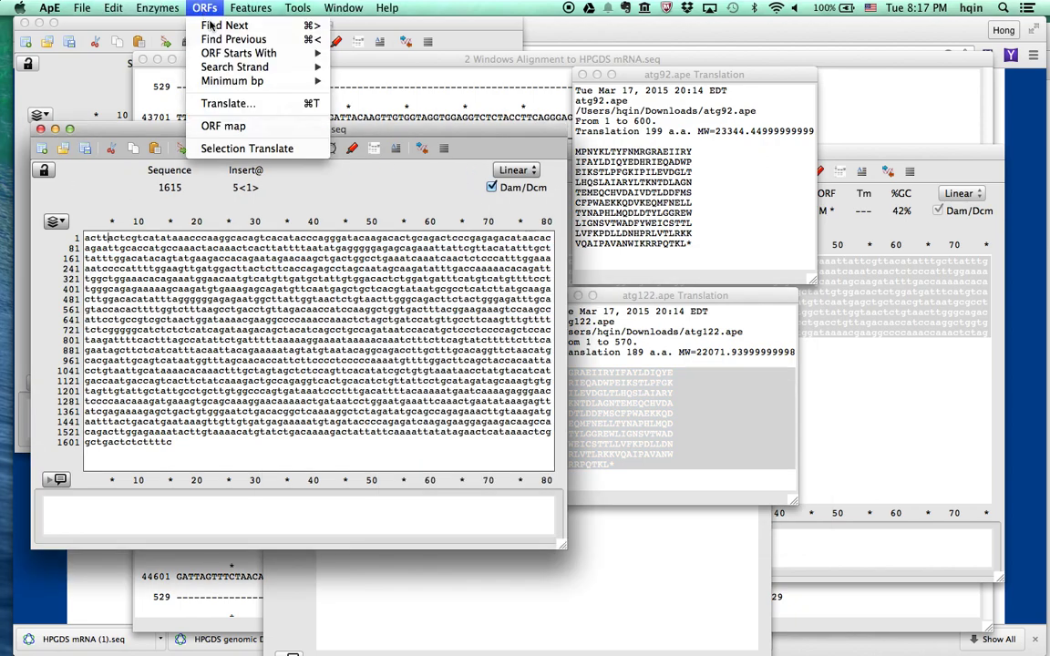
left_click(224, 26)
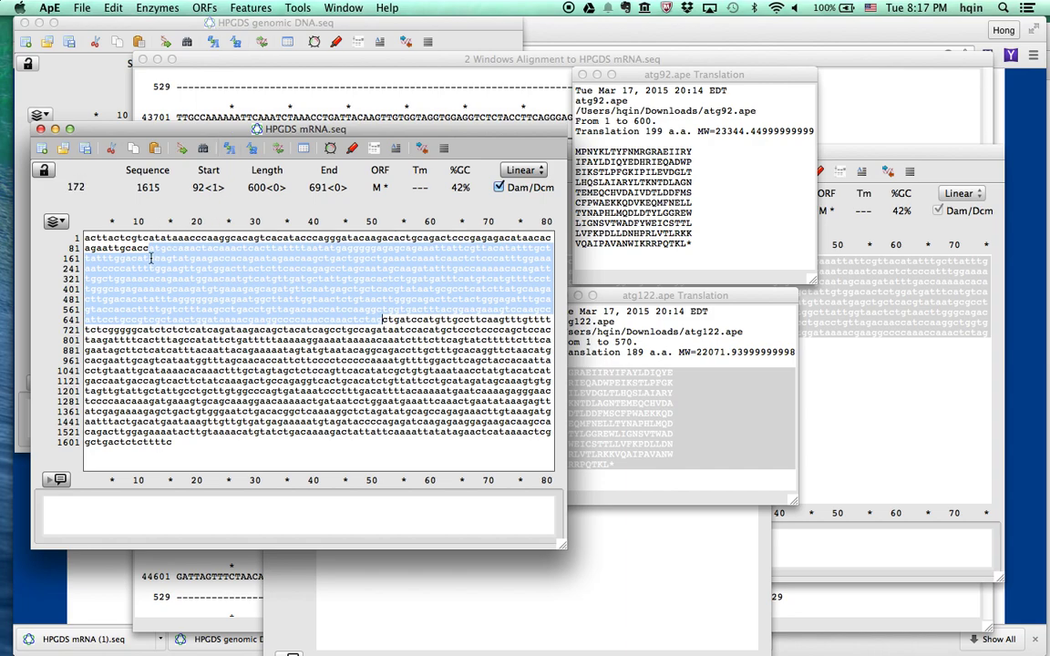
left_click(113, 218)
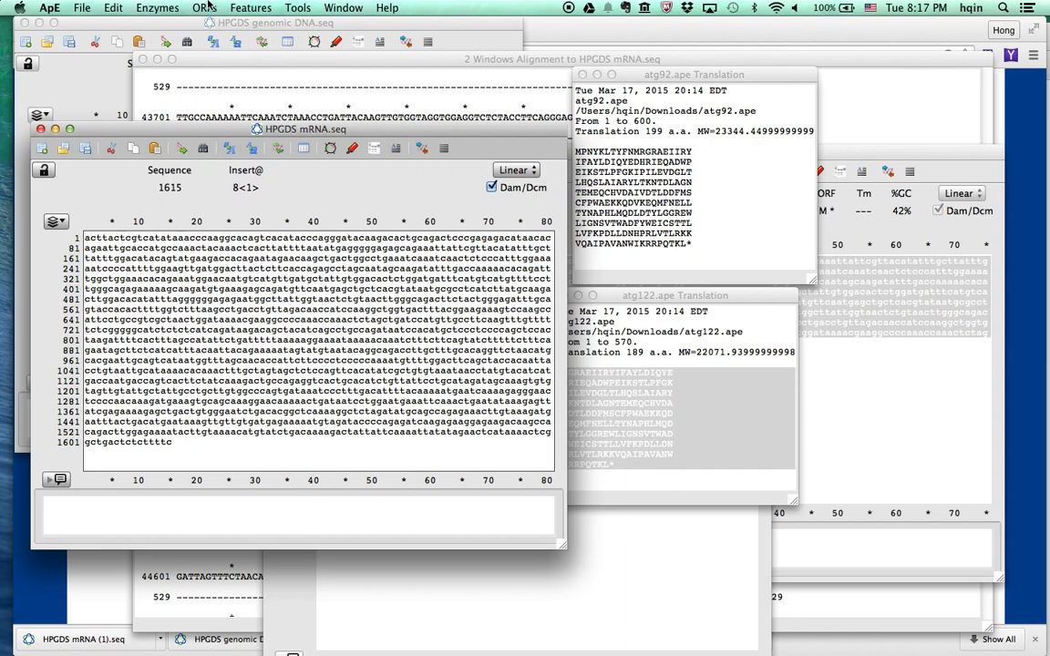
left_click(157, 9)
mouse_move(204, 8)
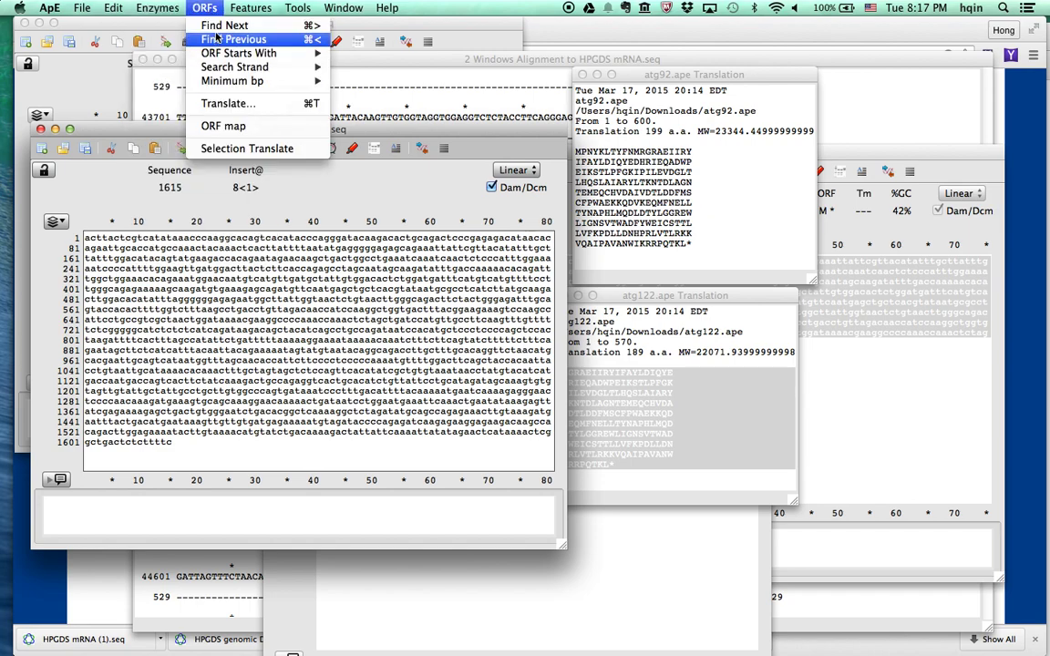
left_click(223, 26)
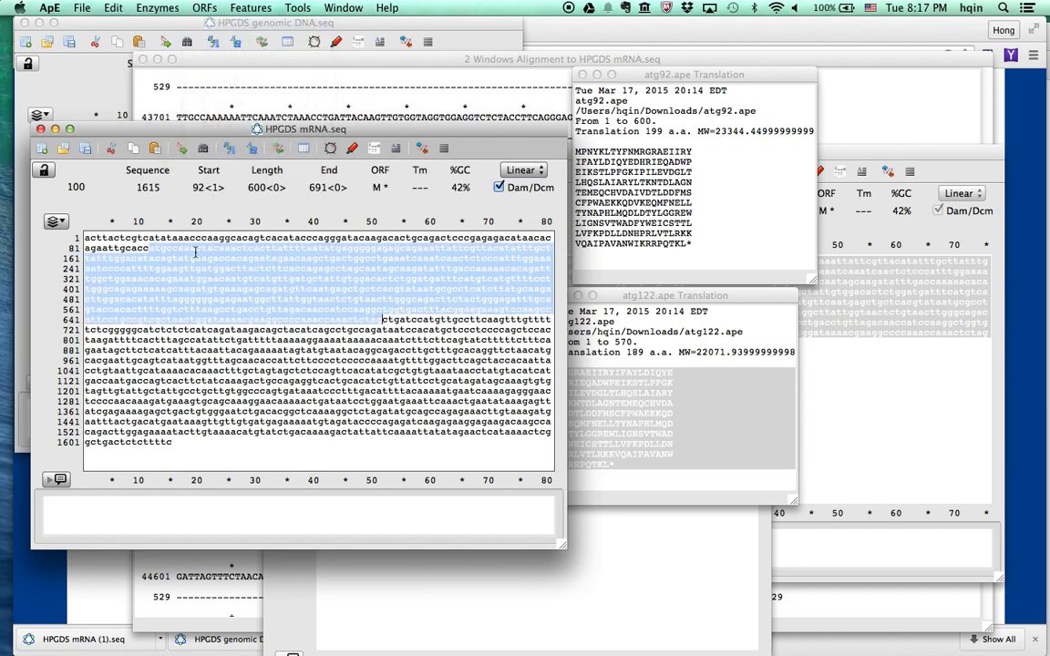
Check the query details of the ATG92 BLAST report in Firefox and return to the atg92.ape sequence in ApE.
key("super+Tab")
key("super+Tab")
scroll(257, 216, "up", 20)
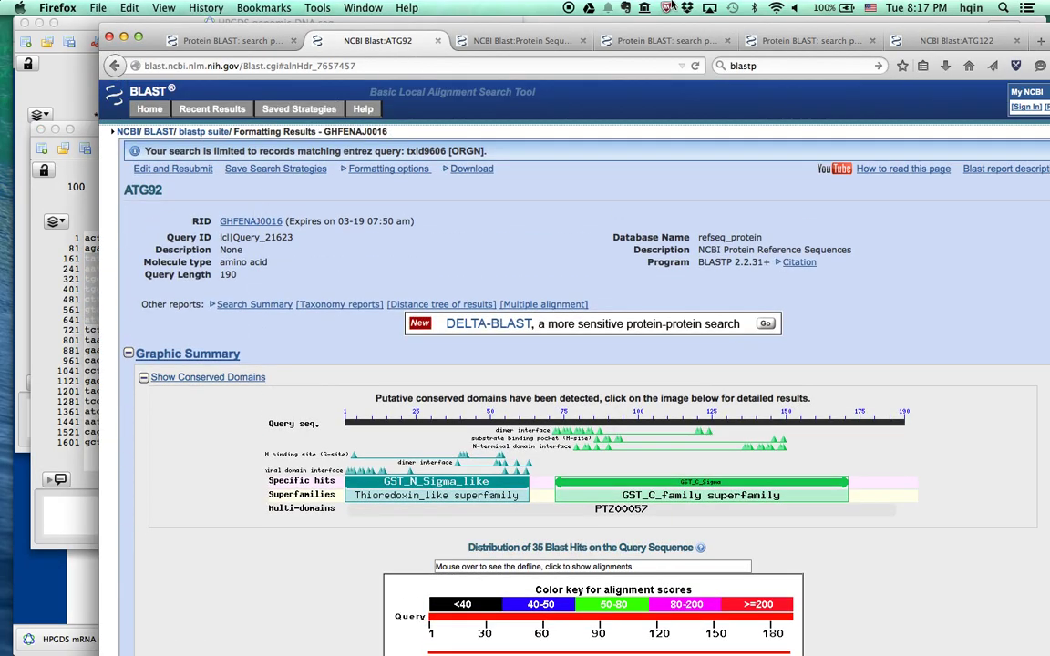
key("super+Tab")
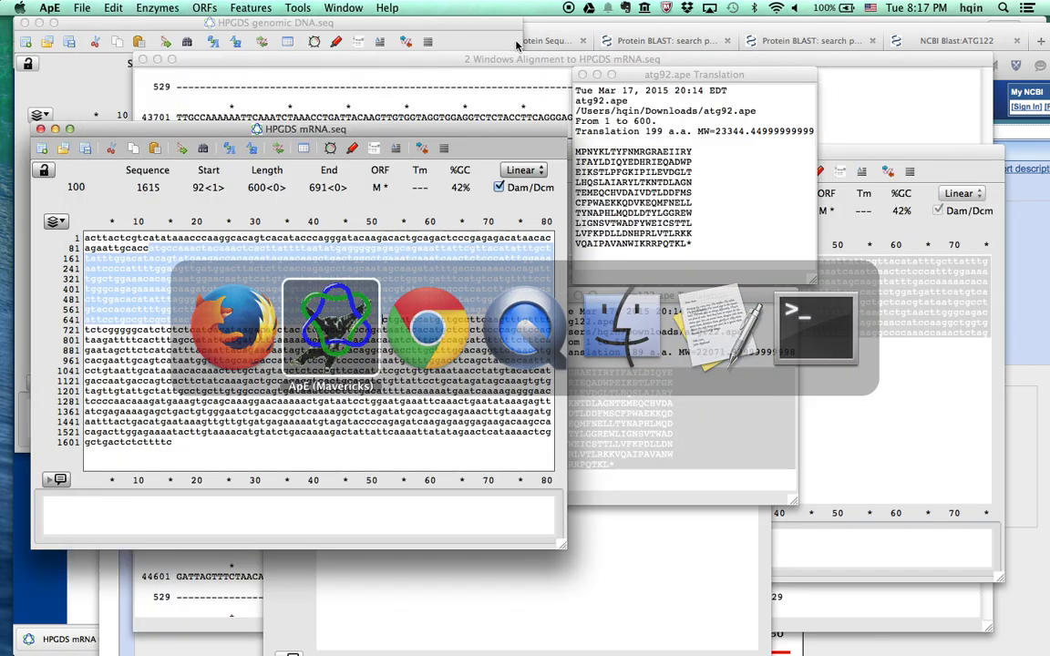
left_click(892, 346)
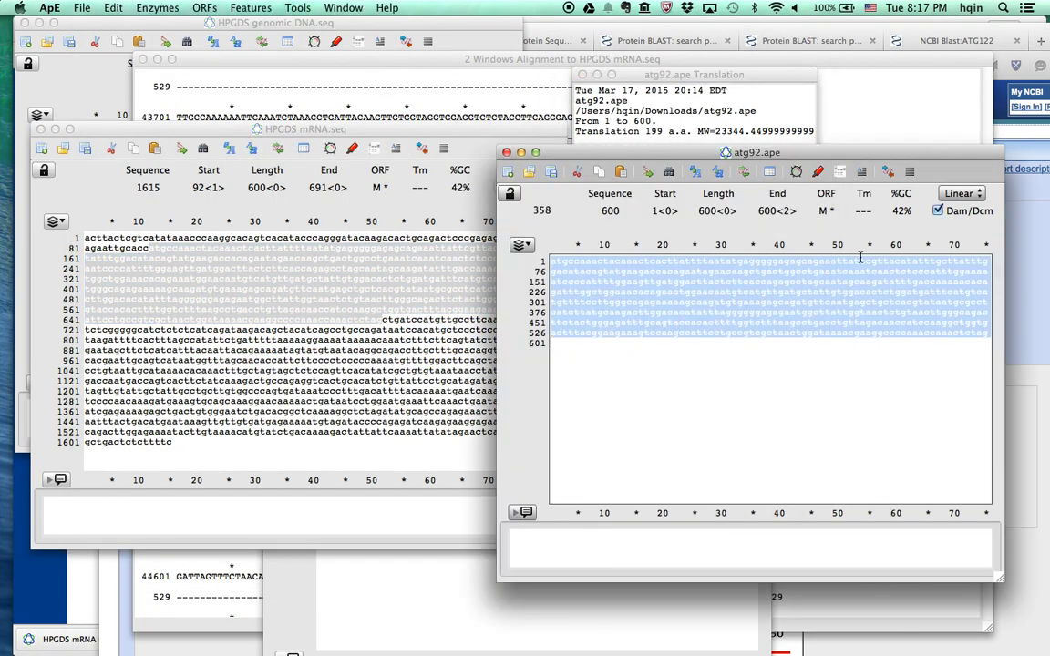
Copy the full protein sequence from the atg92.ape translation window and switch to Firefox.
left_click(695, 131)
left_click(613, 152)
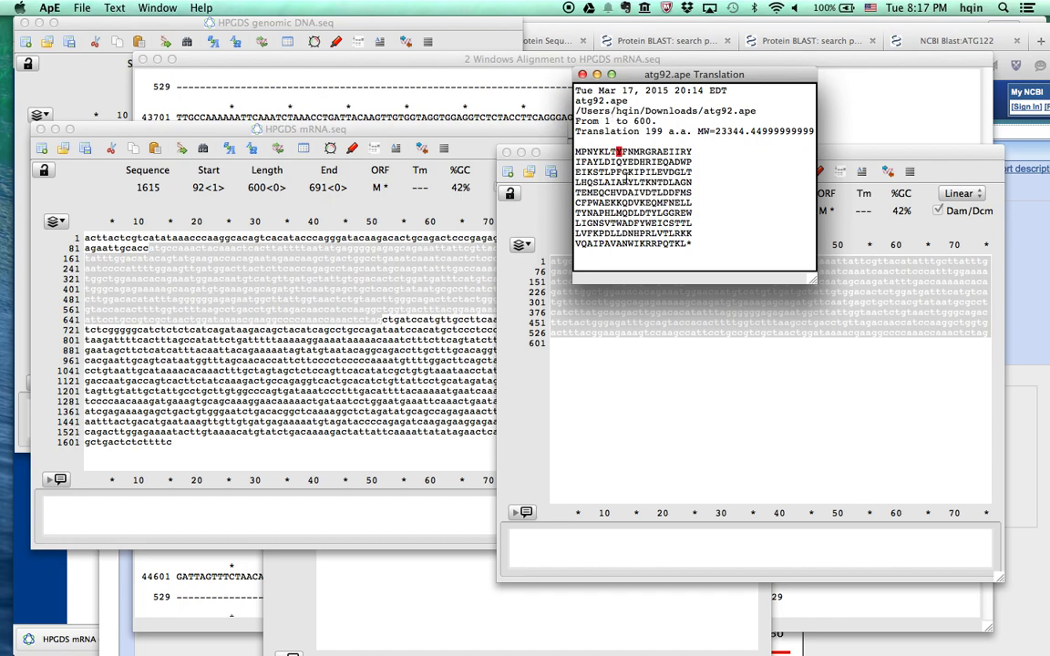
left_click(692, 243)
left_click_drag(692, 244, 557, 152)
key("super+Tab")
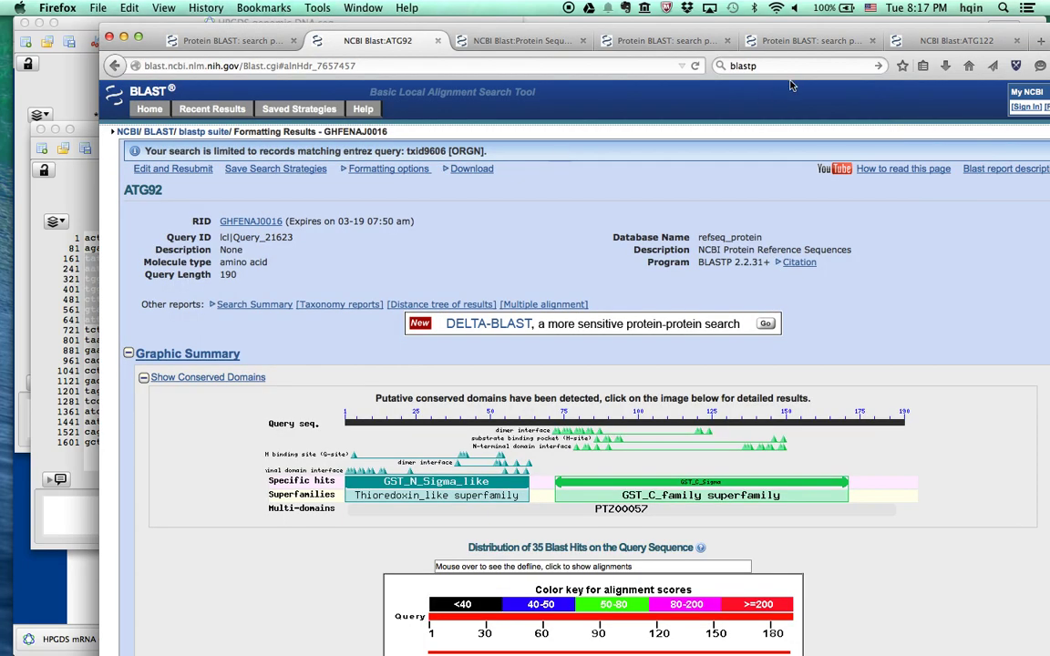
Replace the query sequence on the blastp form with the copied atg92 protein sequence.
left_click(800, 40)
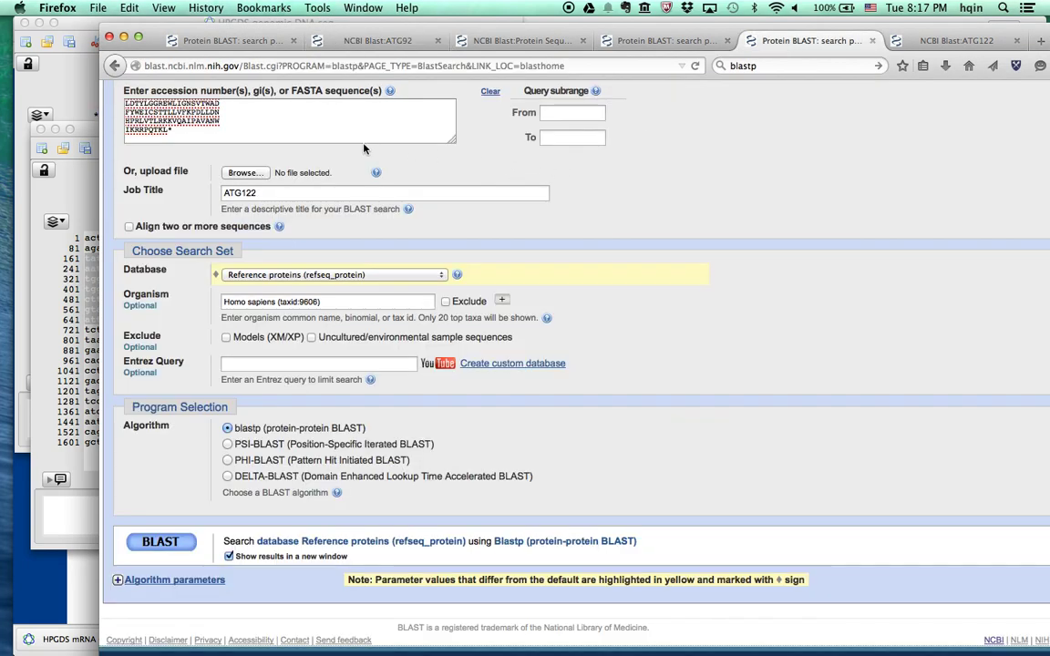
key("super+a")
key("Delete")
scroll(574, 364, "up", 2)
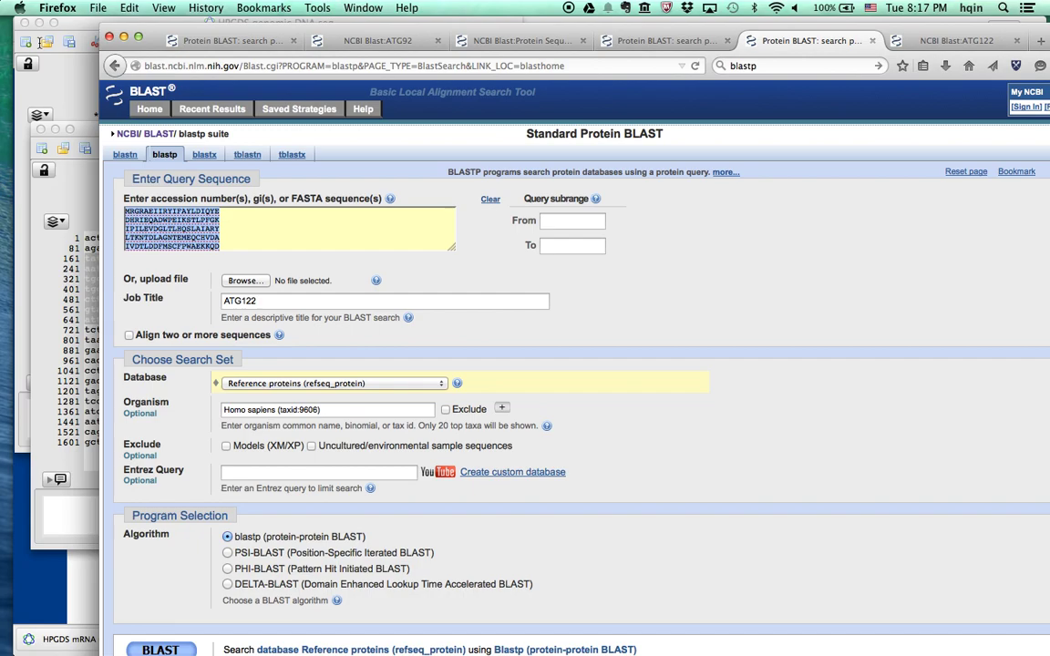
type("CFPWAEKKQDVKEQMFNELL TYNAPHLMQDLDTYLGGREW LIGNSVTWADFYWEICSTTL LVFKPDLLDNHPRLVTLRKK VQAIPAVANWIKRRPQTKL*")
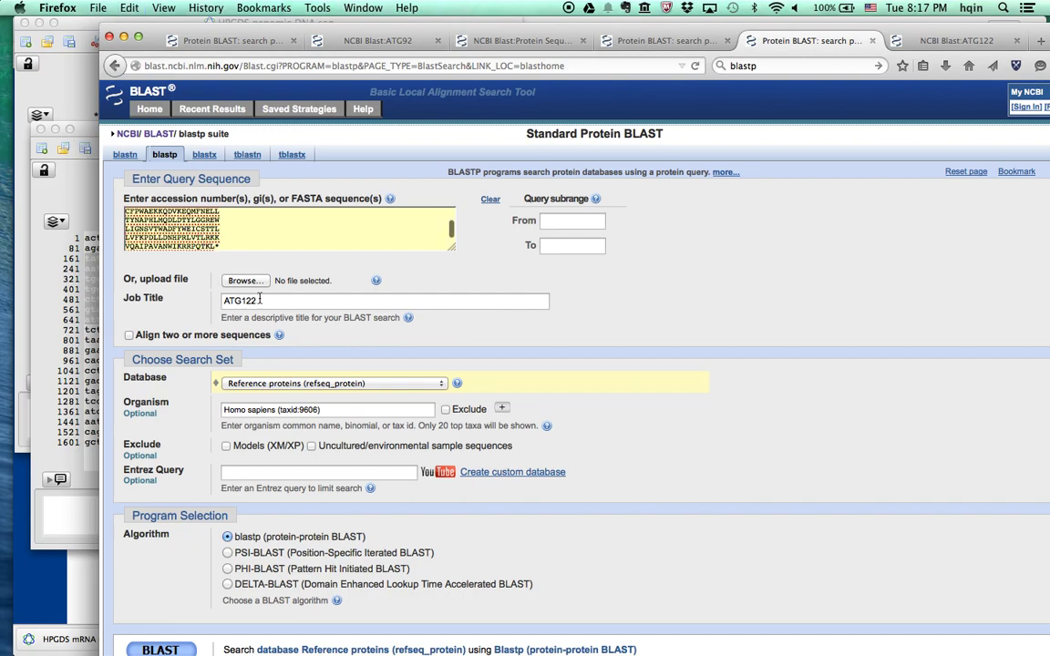
Title the job ATG92 and run the BLAST search against human reference proteins.
double_click(263, 301)
type("ATG92")
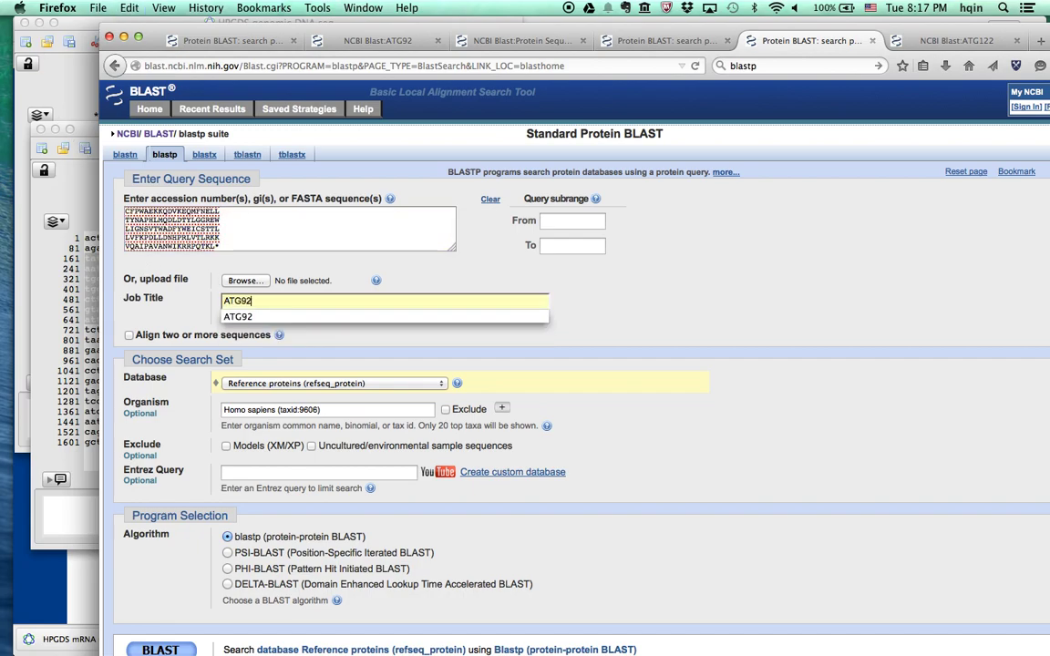
key("Escape")
scroll(301, 387, "down", 2)
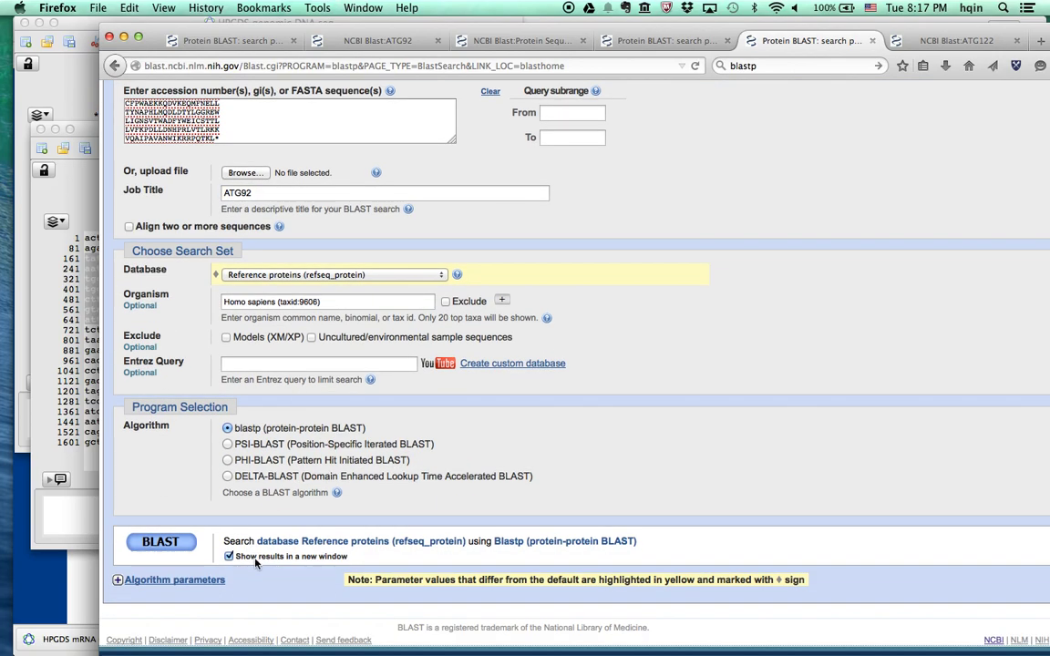
left_click(165, 544)
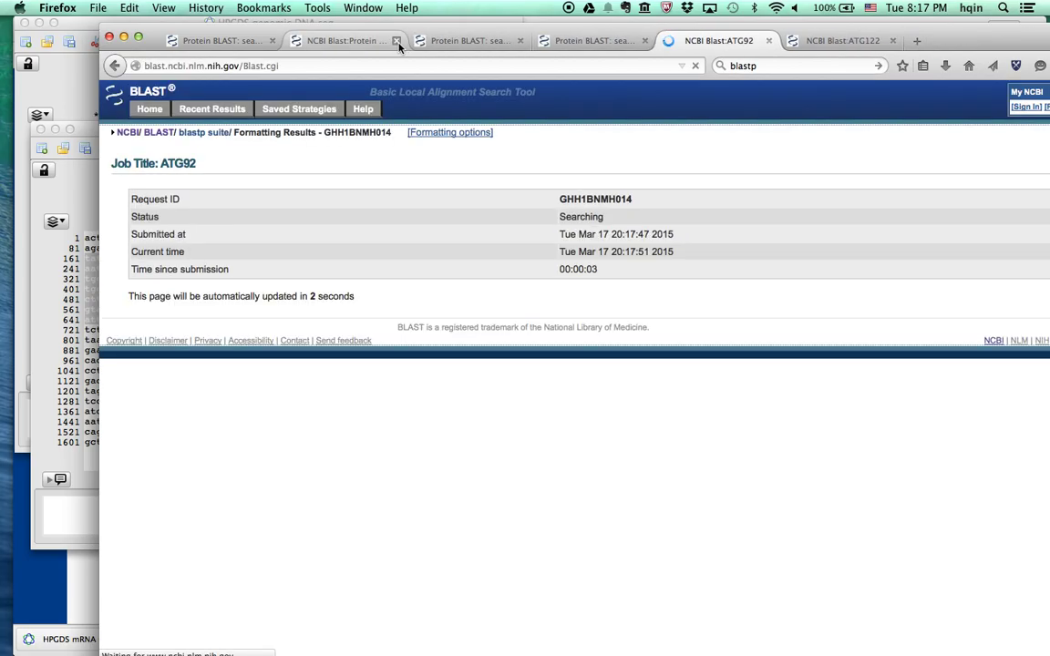
Review the graphic summary and the list of significant hits in the ATG122 BLAST report.
left_click(825, 40)
scroll(514, 318, "down", 5)
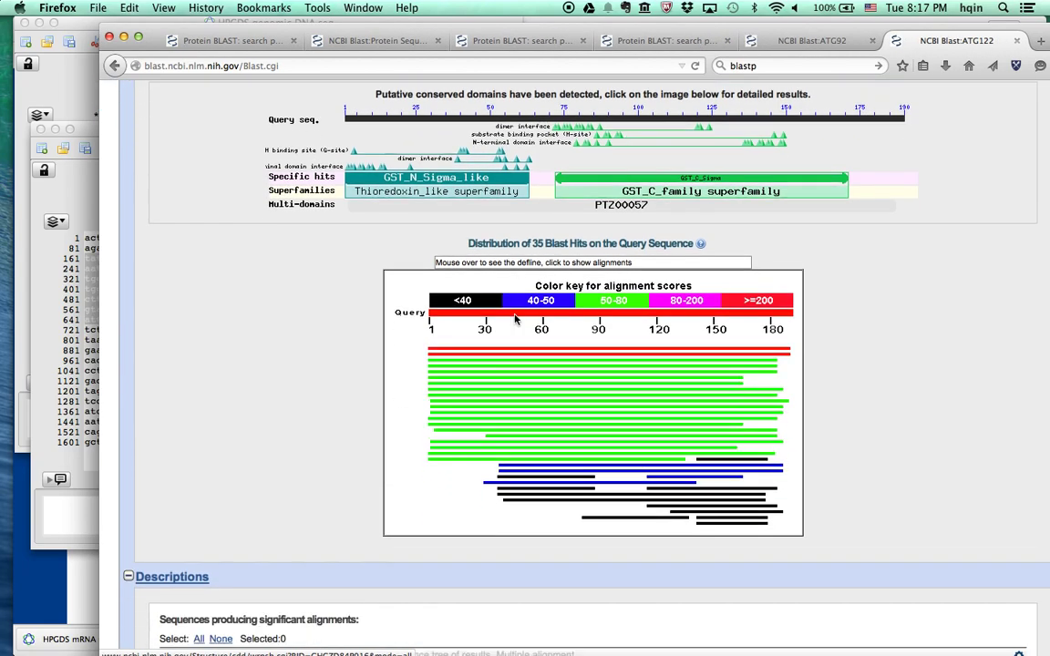
scroll(515, 318, "down", 5)
scroll(515, 318, "up", 5)
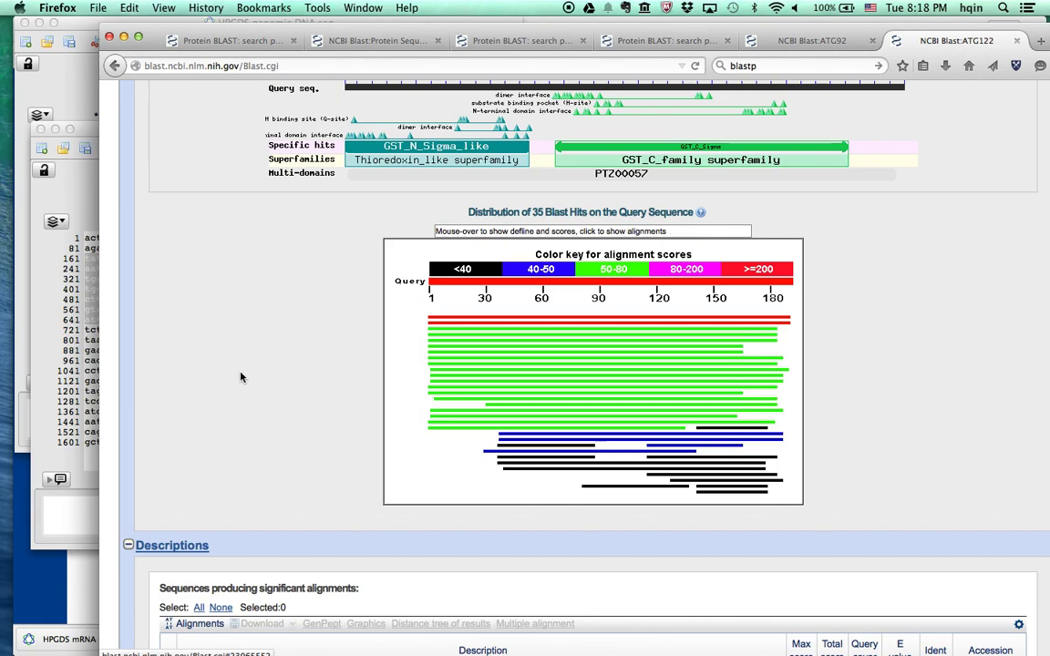
scroll(239, 375, "down", 5)
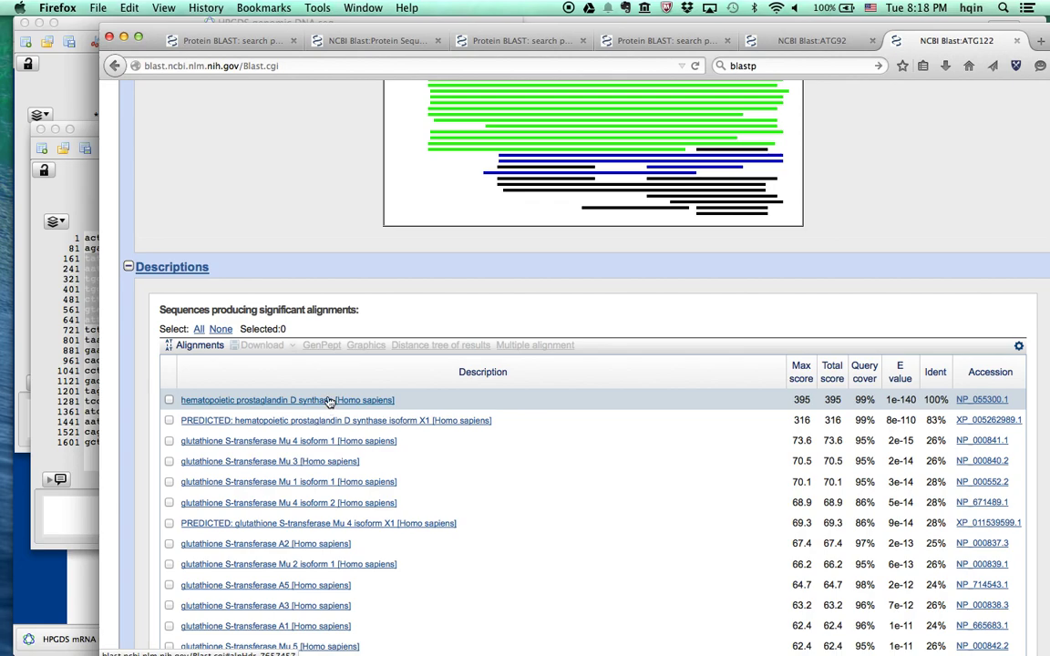
Examine the ATG122 alignment with hematopoietic prostaglandin D synthase, highlighting where the subject sequence starts, and check the report's job title.
left_click(328, 400)
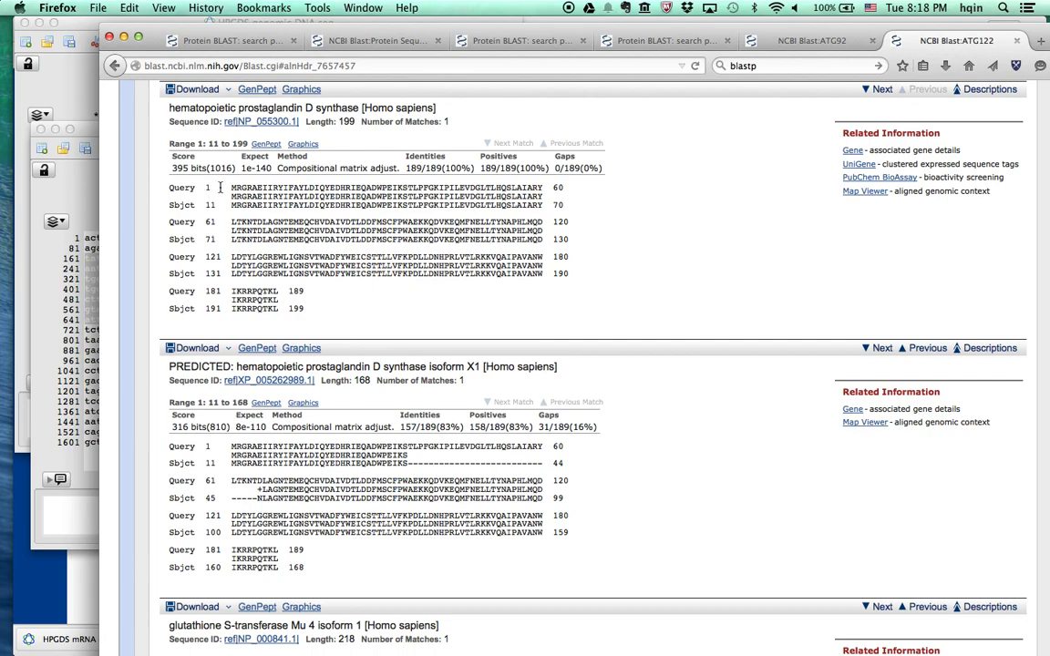
scroll(219, 187, "up", 5)
scroll(226, 284, "down", 3)
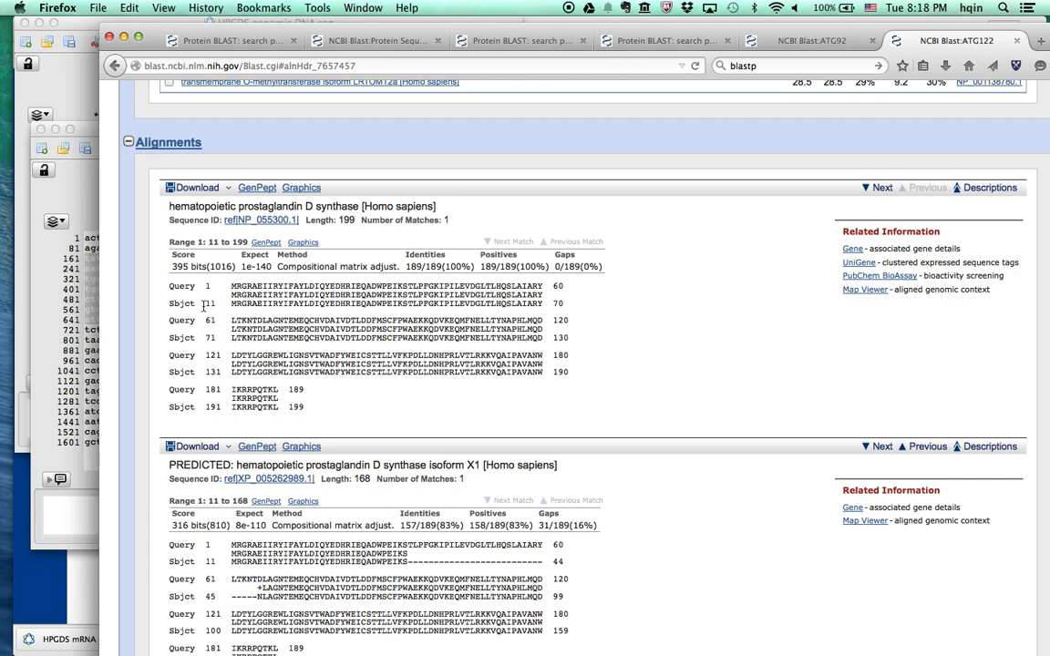
left_click_drag(197, 304, 217, 303)
scroll(309, 310, "up", 2)
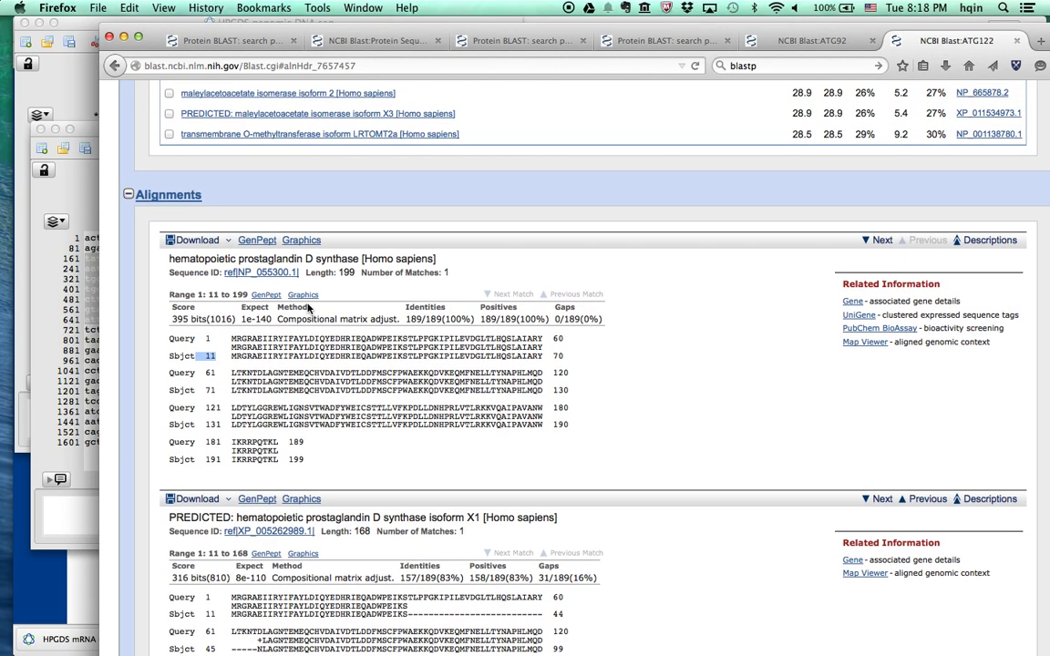
scroll(309, 310, "up", 15)
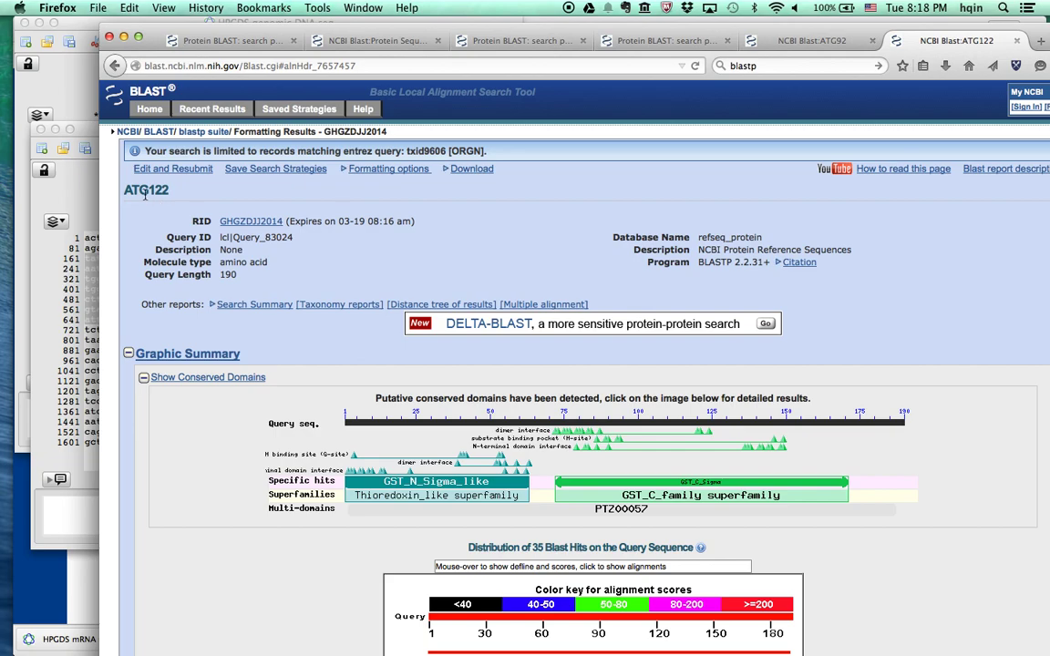
Compare the new ATG92 report's top alignment with the ORF in HPGDS mRNA.seq and open the NP_055300.1 protein record in Firefox.
left_click(766, 40)
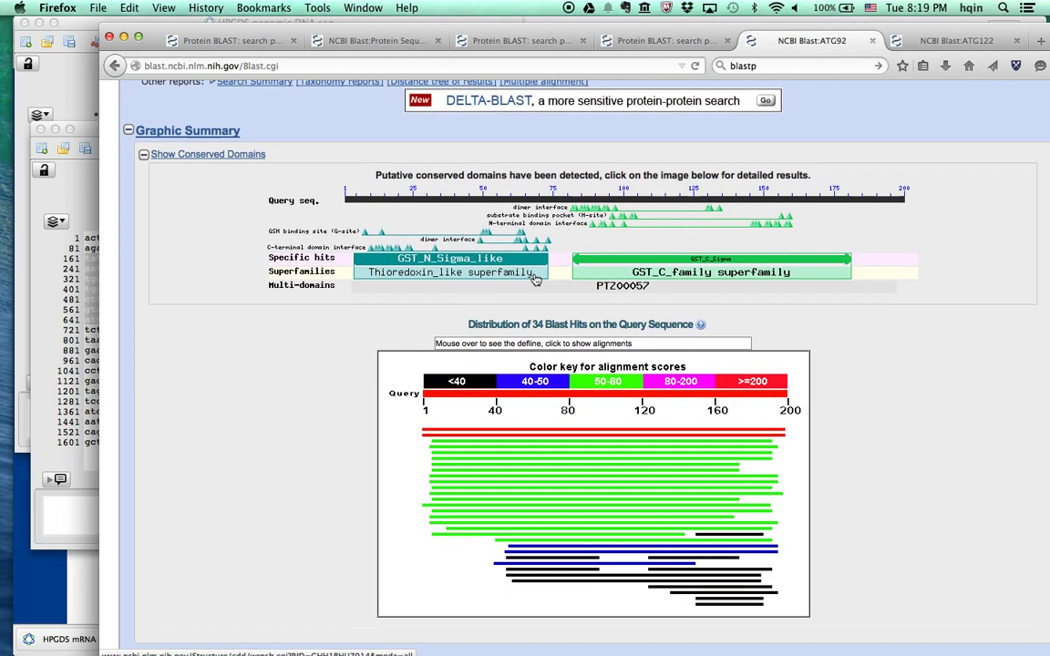
scroll(536, 279, "down", 7)
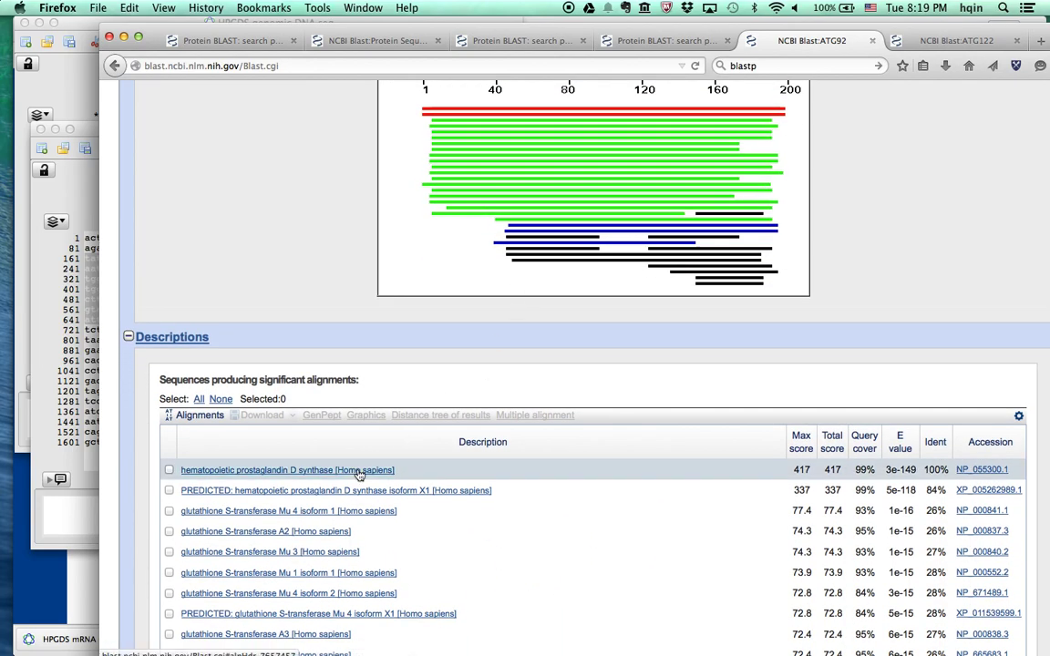
left_click(360, 471)
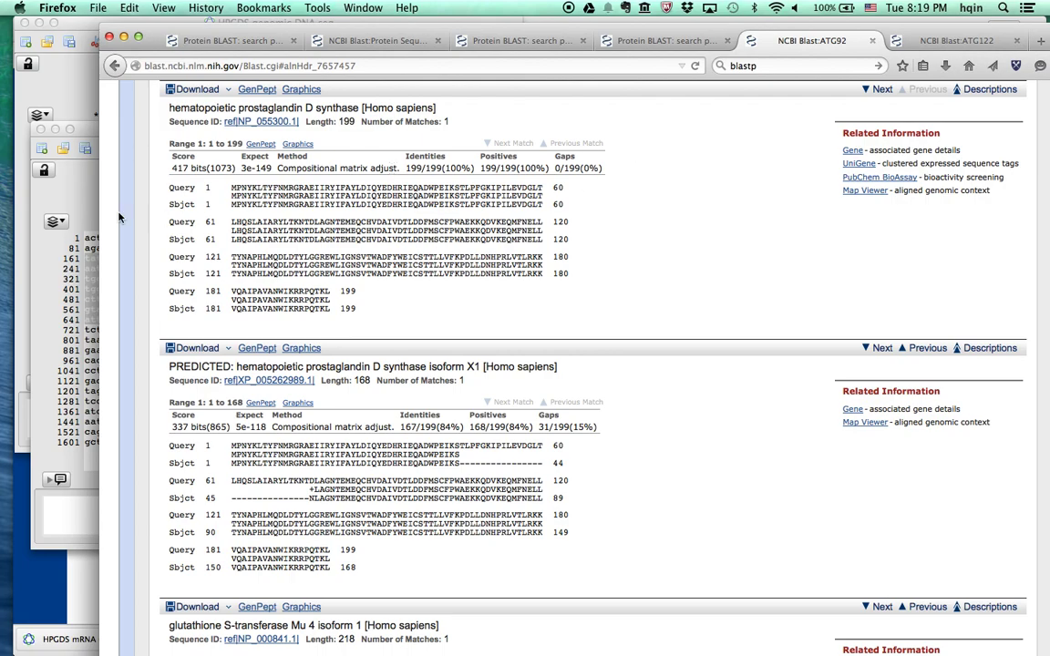
left_click(69, 173)
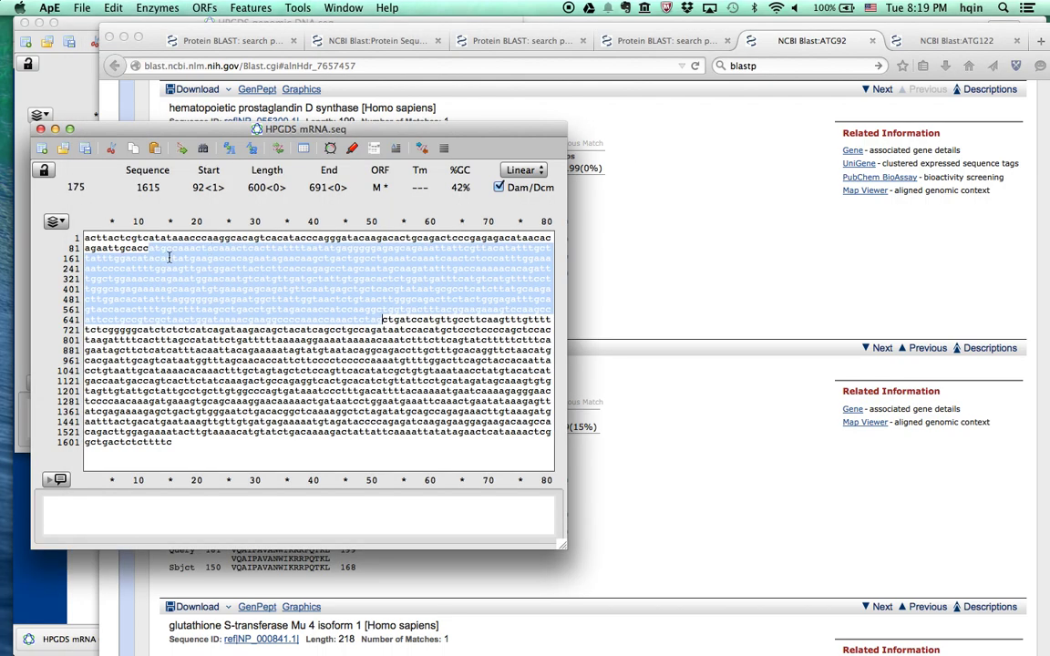
left_click(638, 283)
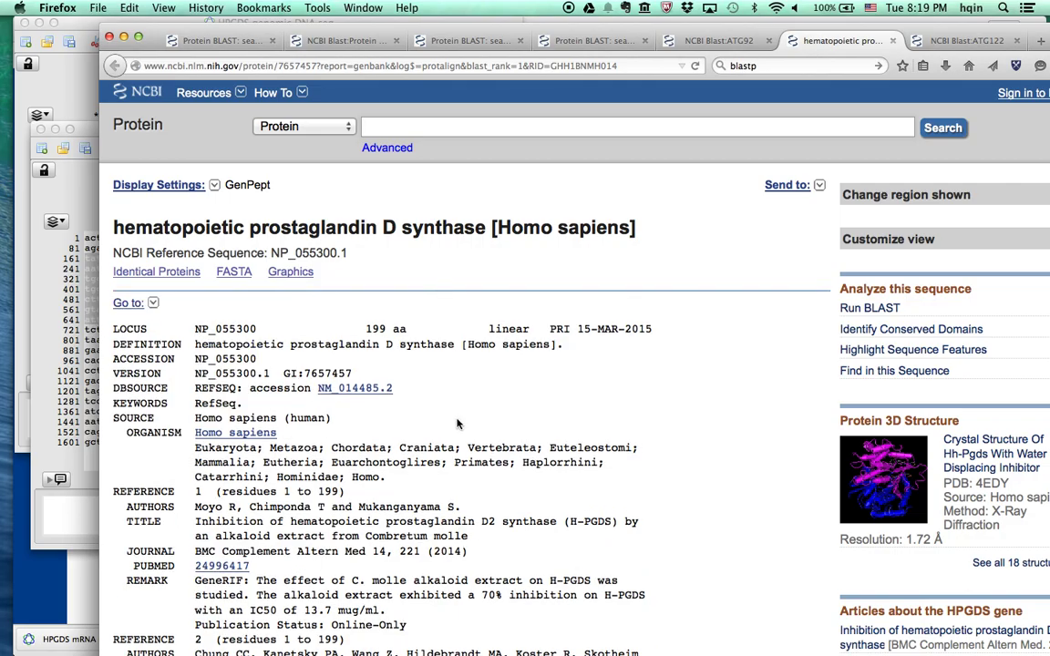
Examine the references, comment and feature annotations of the NP_055300.1 protein record.
scroll(458, 422, "down", 15)
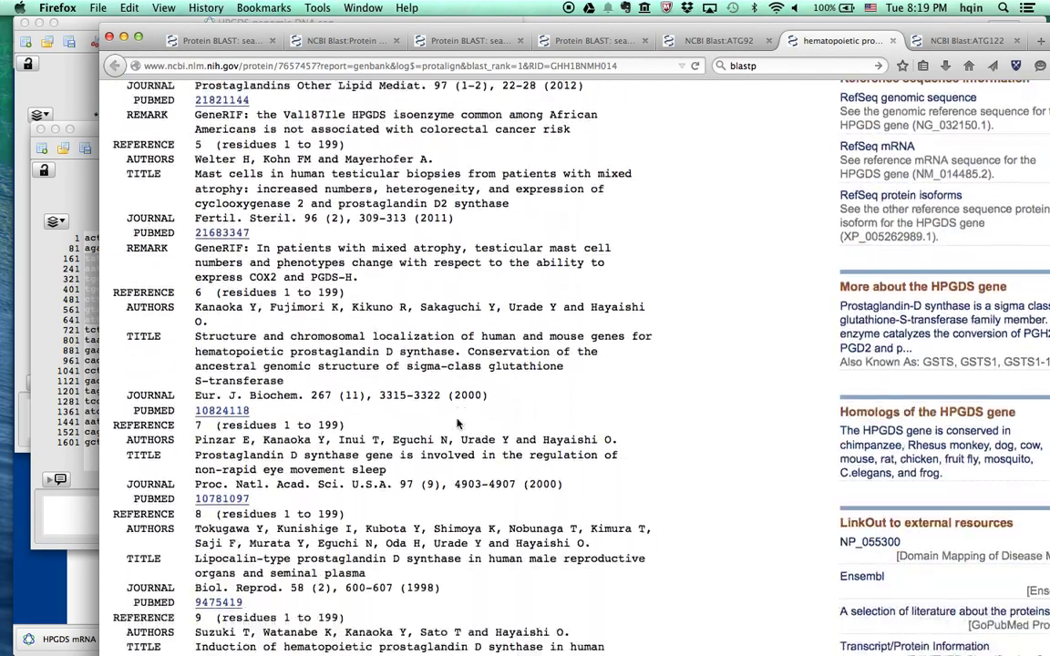
scroll(458, 423, "down", 15)
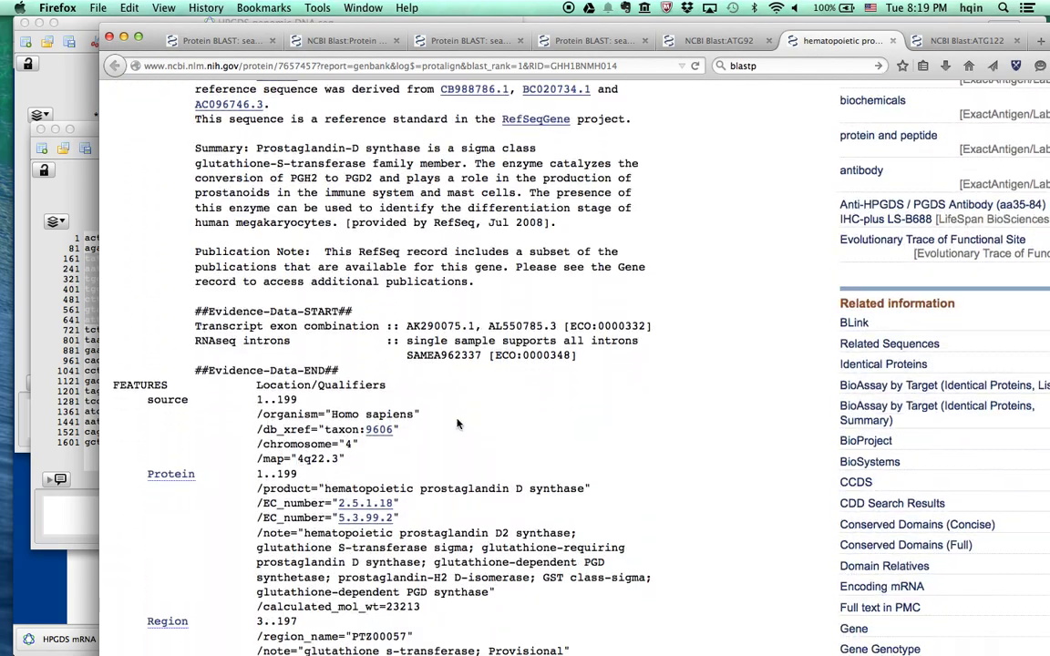
scroll(457, 423, "down", 1)
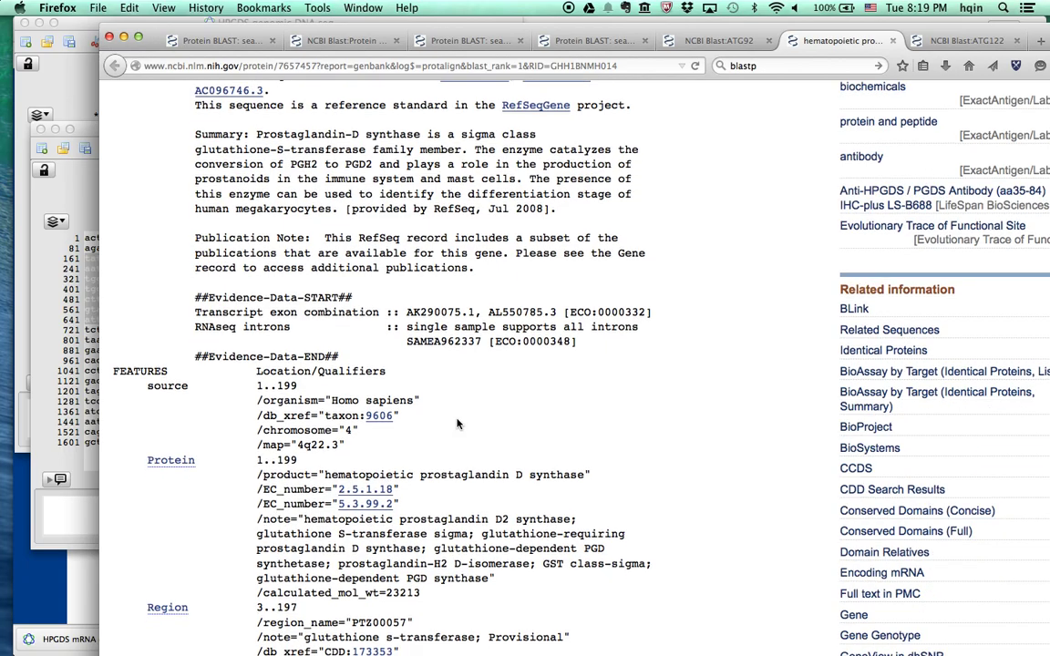
scroll(457, 422, "up", 8)
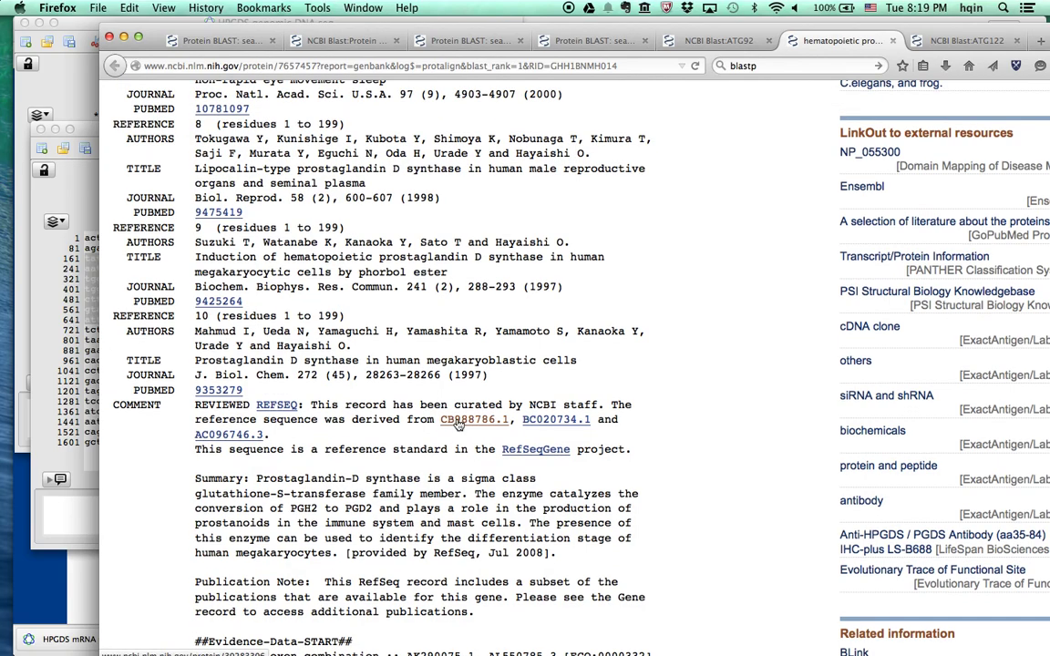
scroll(457, 423, "up", 3)
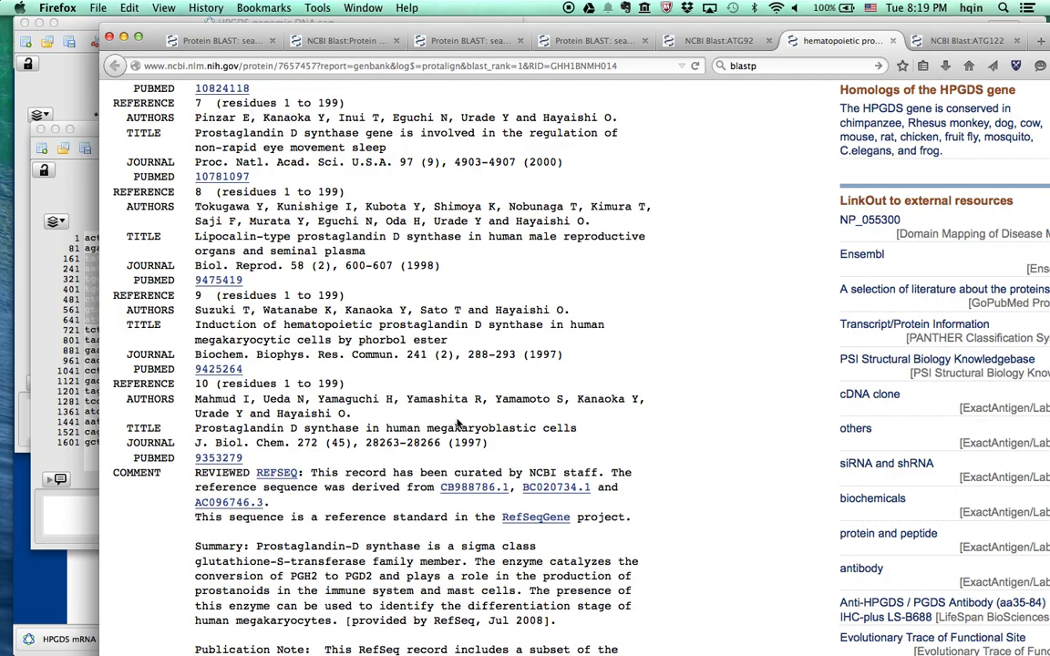
scroll(457, 423, "up", 20)
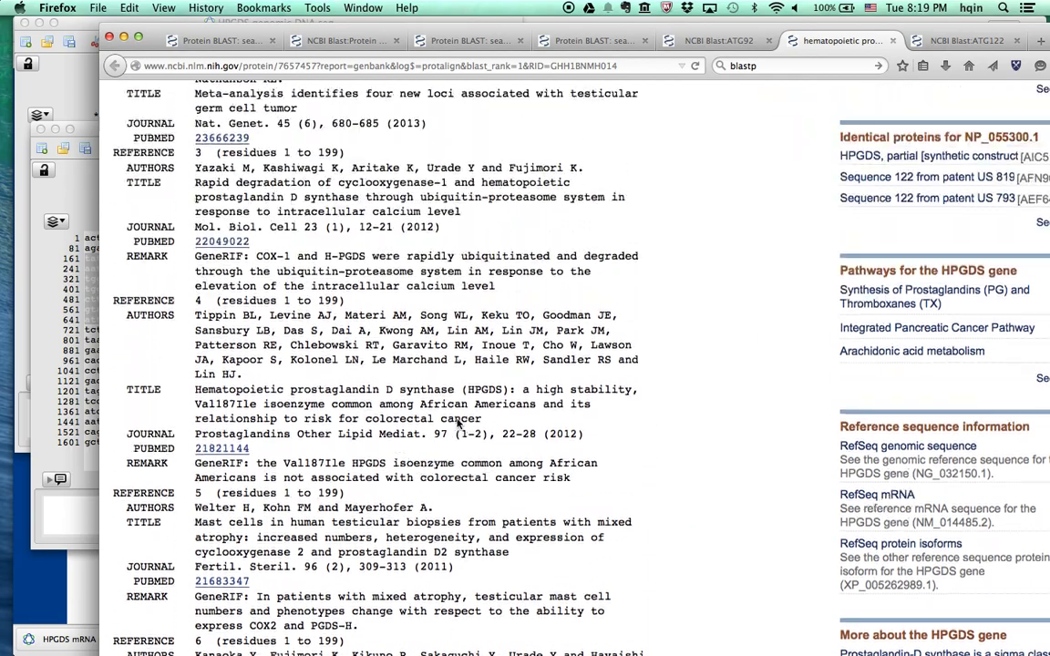
scroll(457, 419, "up", 3)
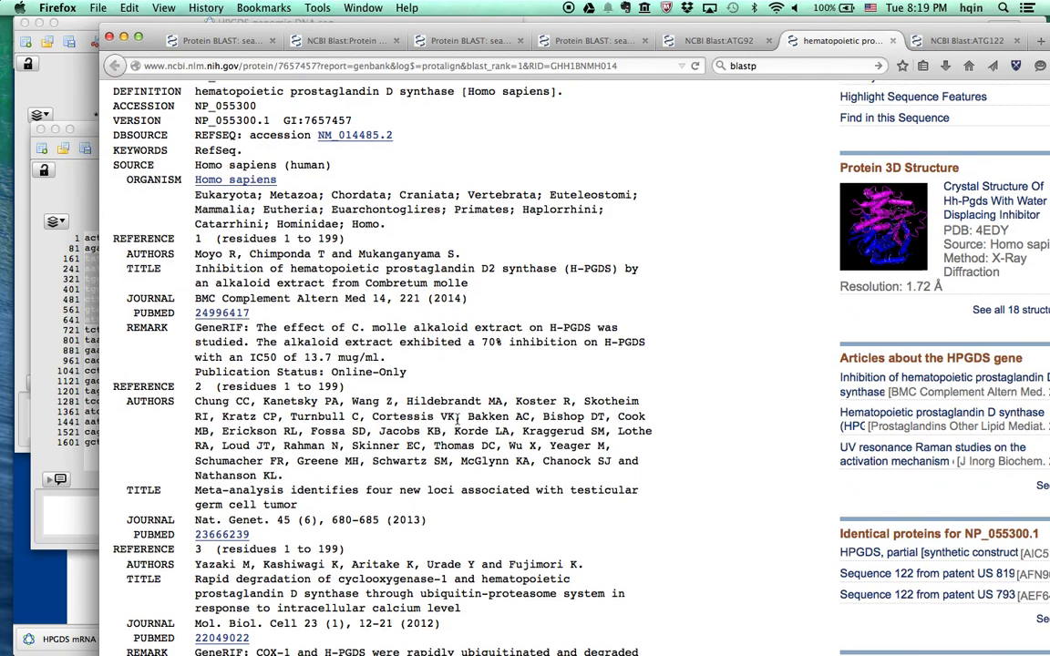
scroll(457, 419, "up", 4)
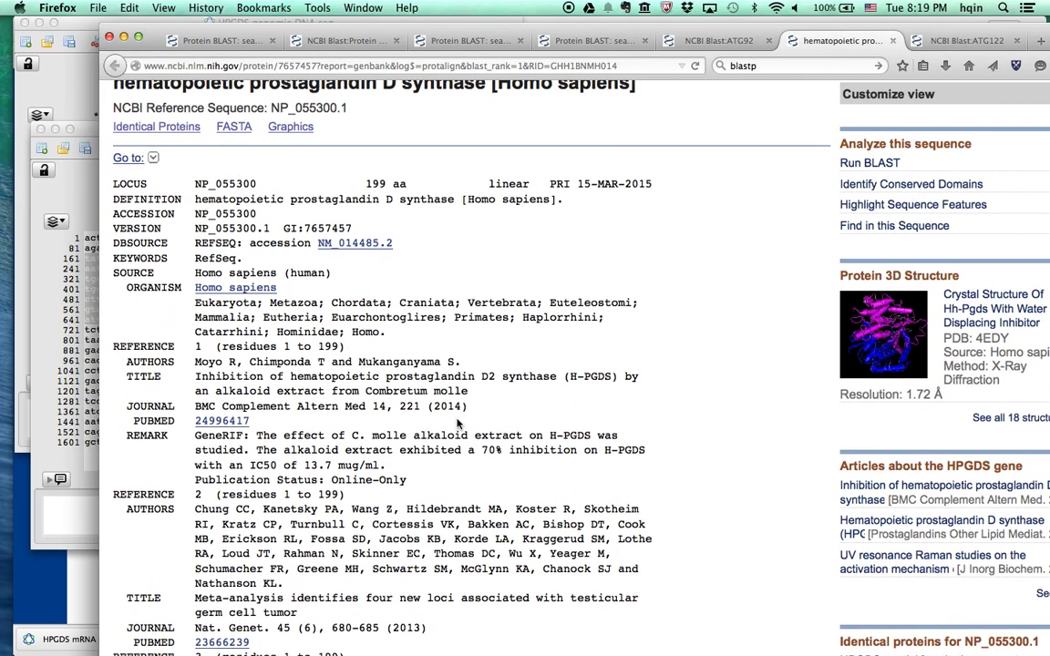
scroll(458, 422, "down", 20)
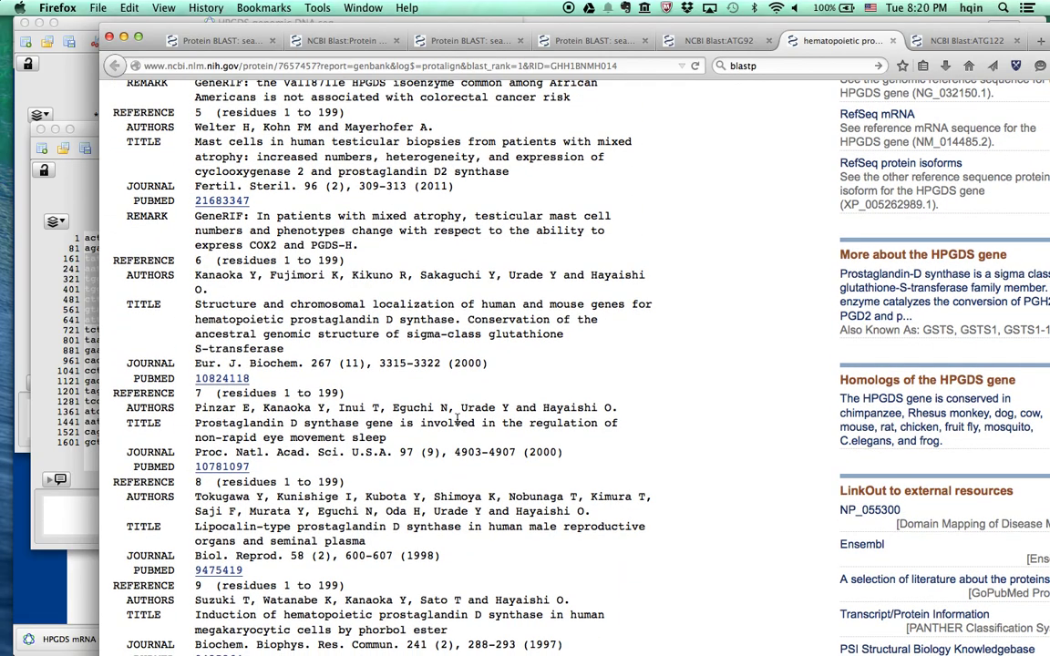
scroll(459, 421, "down", 8)
Check the selected ORF in HPGDS mRNA.seq in ApE, and locate the source sequences in the NP_055300.1 record's comment in Firefox.
left_click(92, 185)
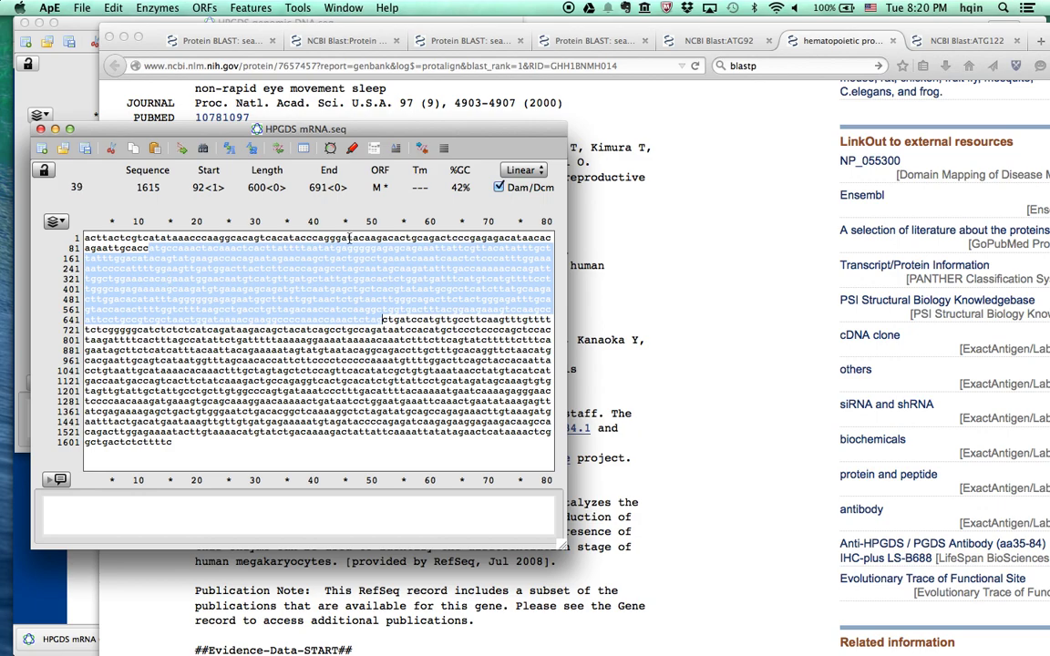
left_click(601, 310)
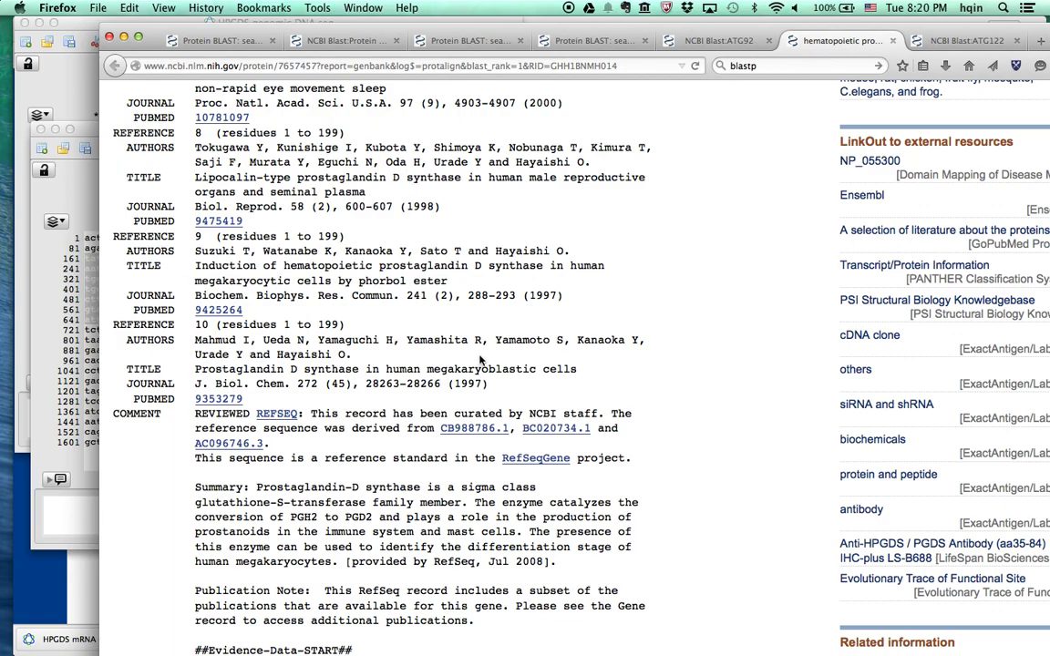
scroll(481, 361, "down", 1)
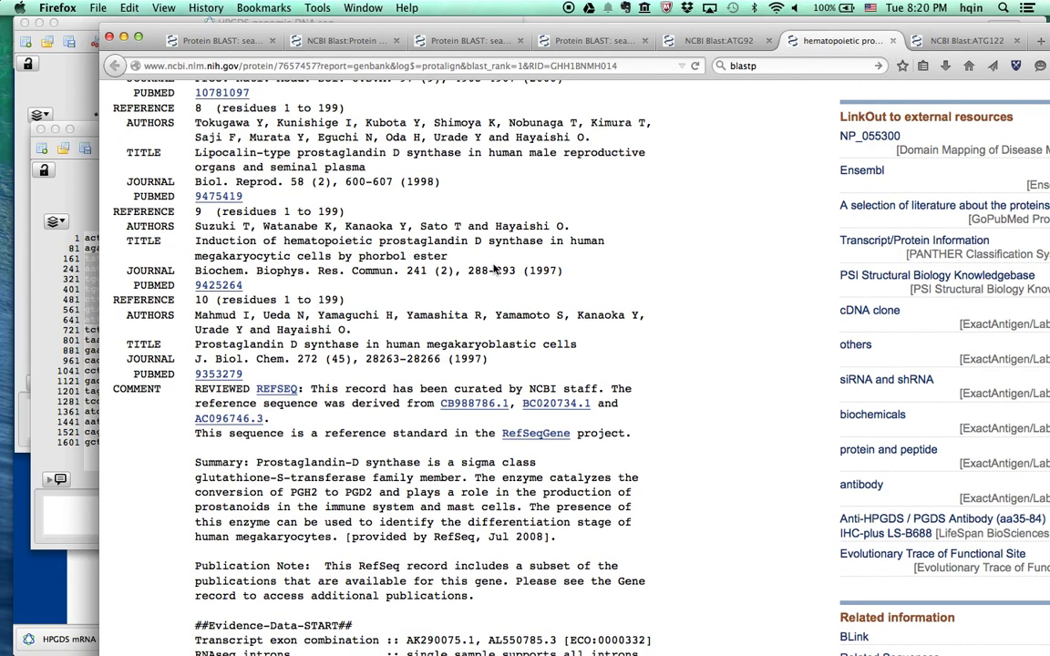
scroll(493, 270, "down", 10)
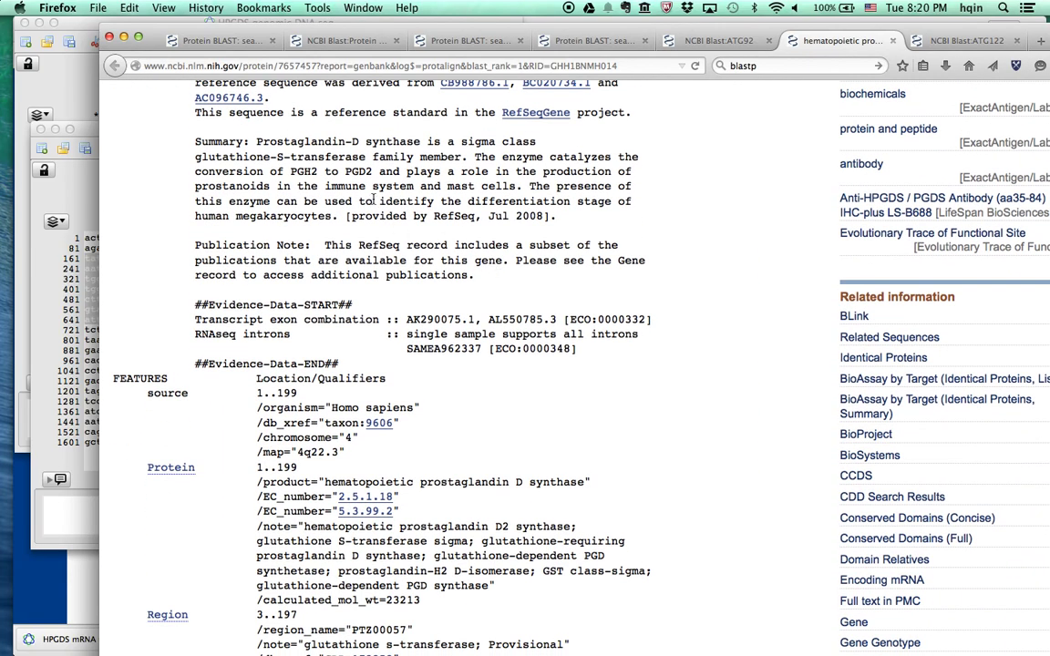
scroll(372, 199, "up", 7)
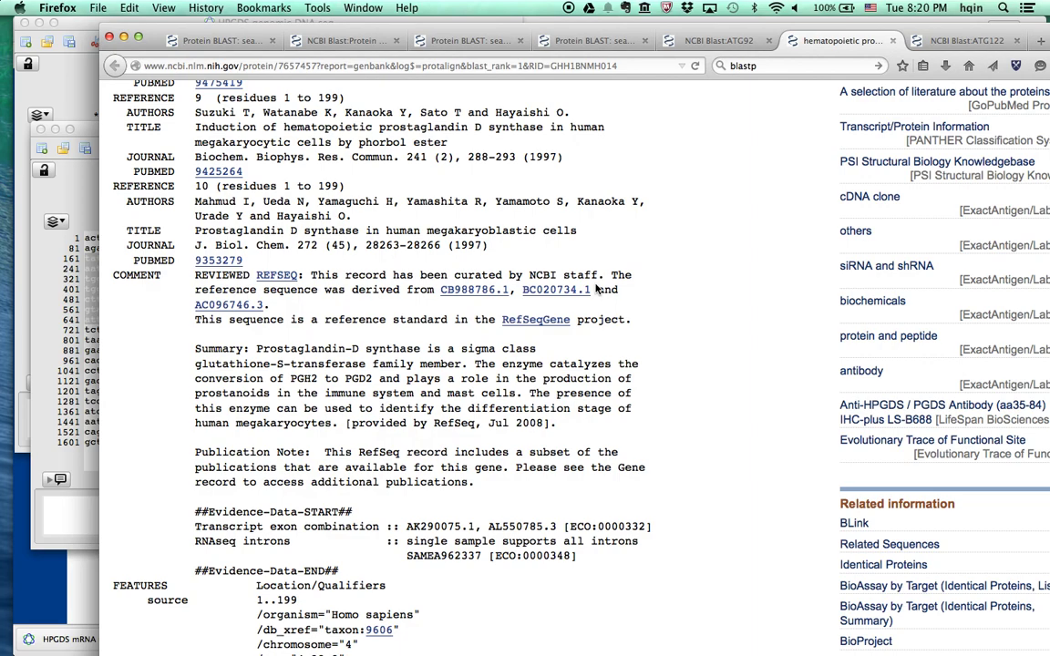
Open source sequence CB988786.1 in a new tab, examine its sequence and library details, and return to the NP_055300.1 record.
right_click(461, 293)
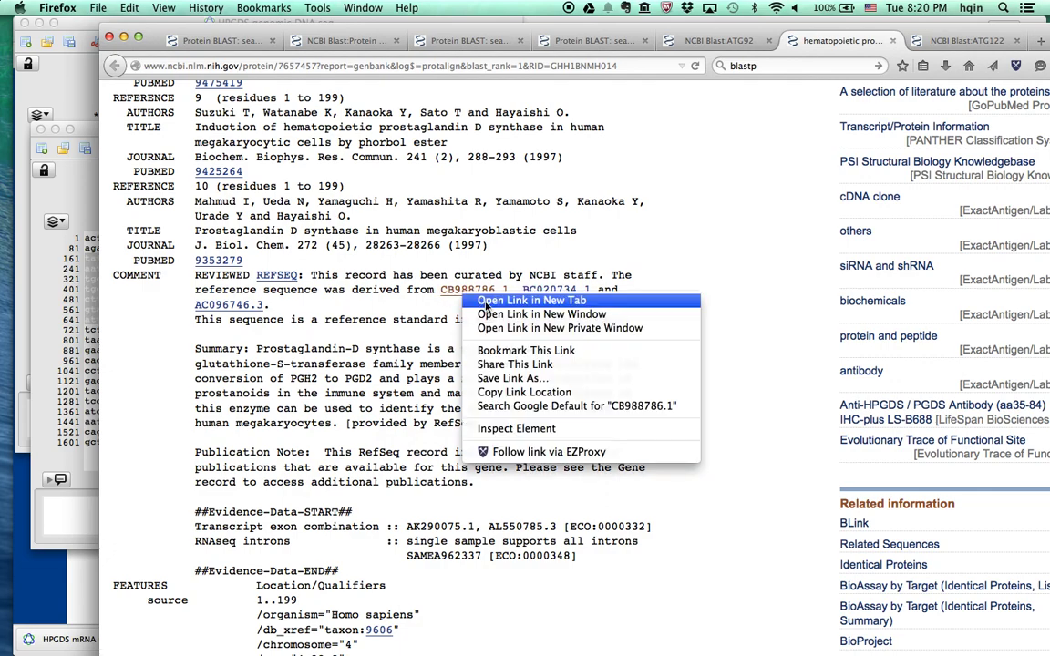
left_click(510, 300)
left_click(856, 40)
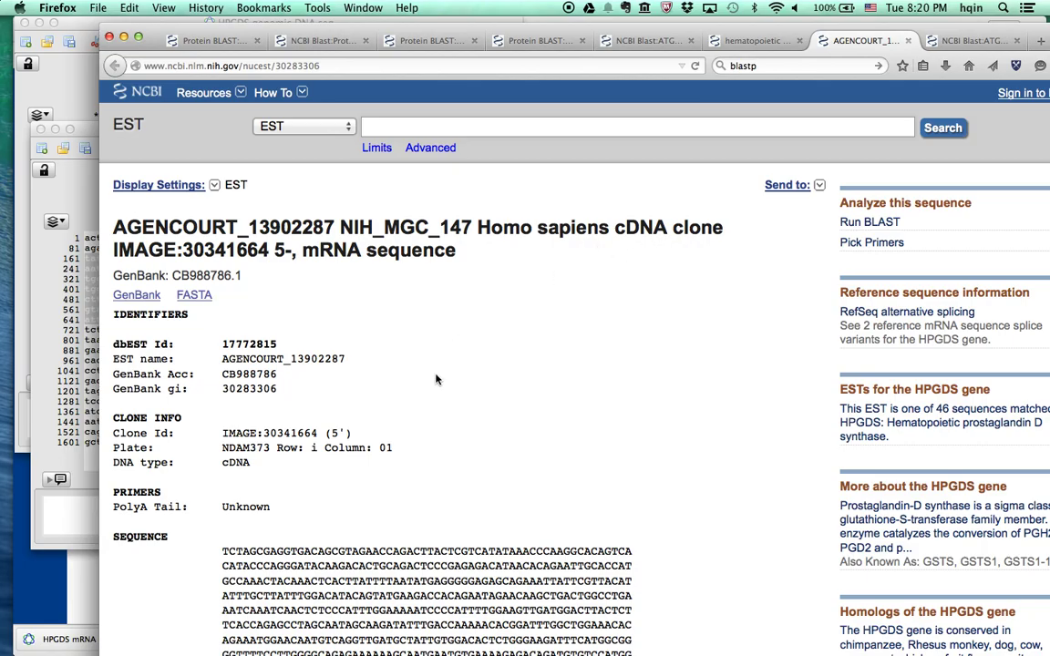
scroll(435, 379, "down", 5)
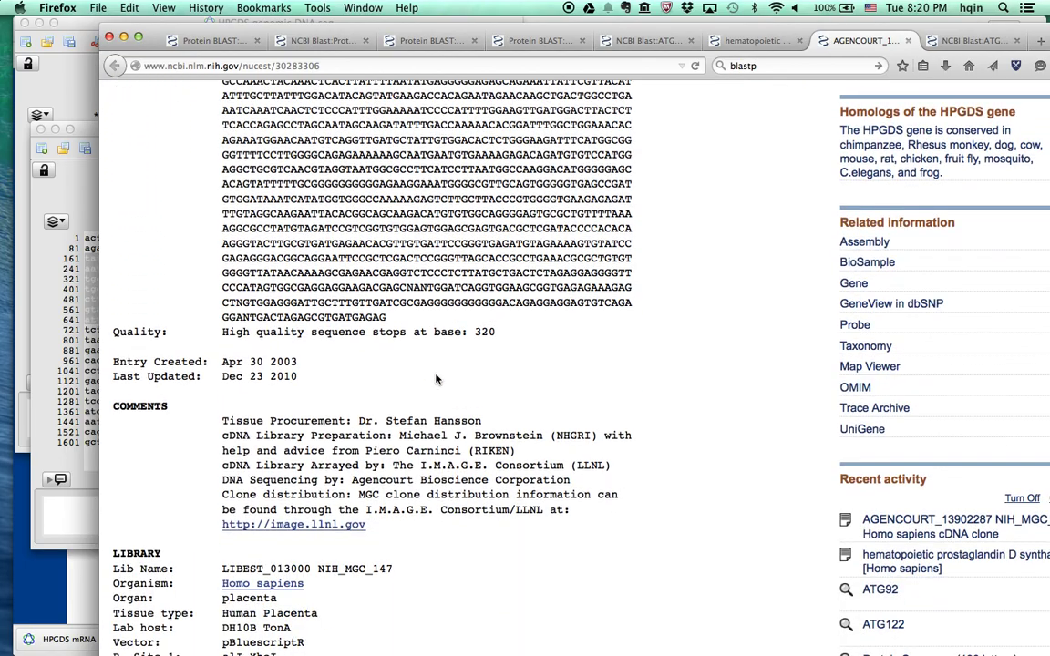
scroll(436, 379, "down", 2)
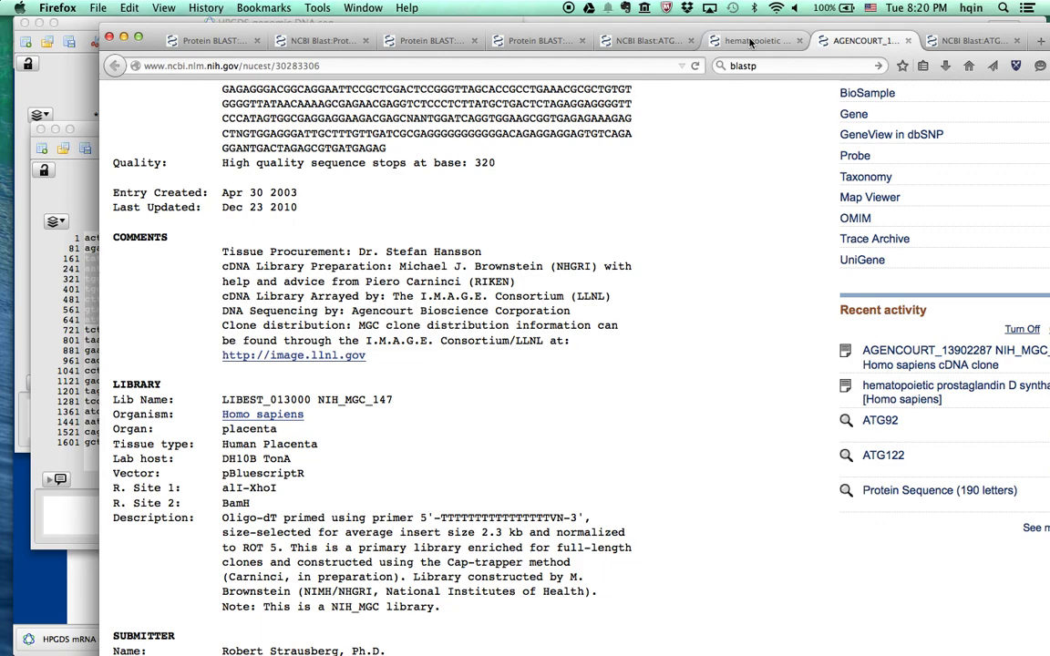
left_click(749, 43)
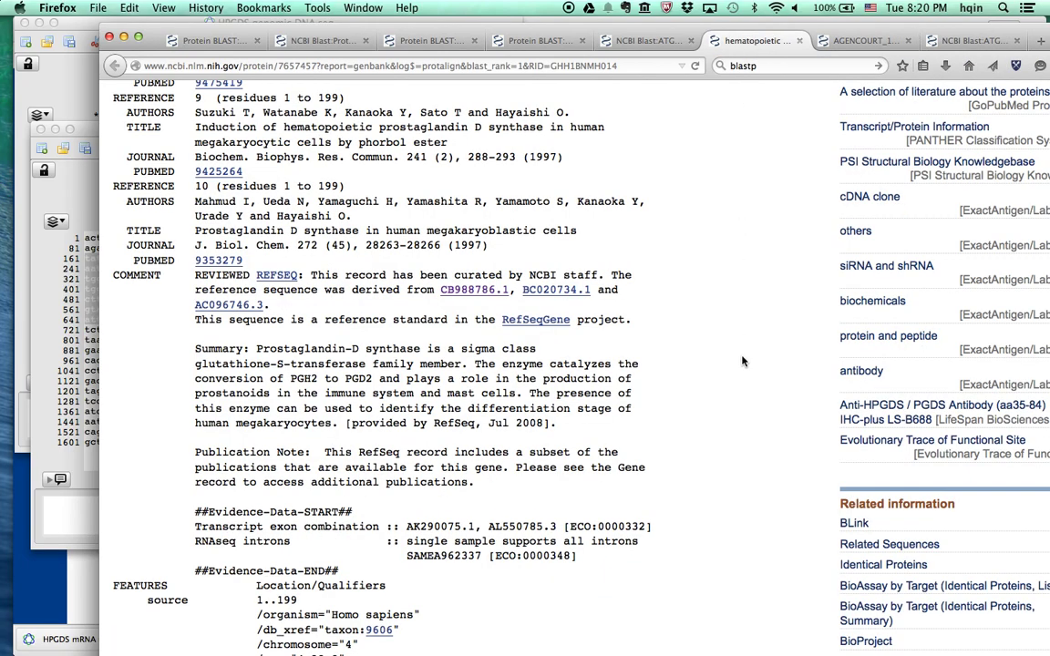